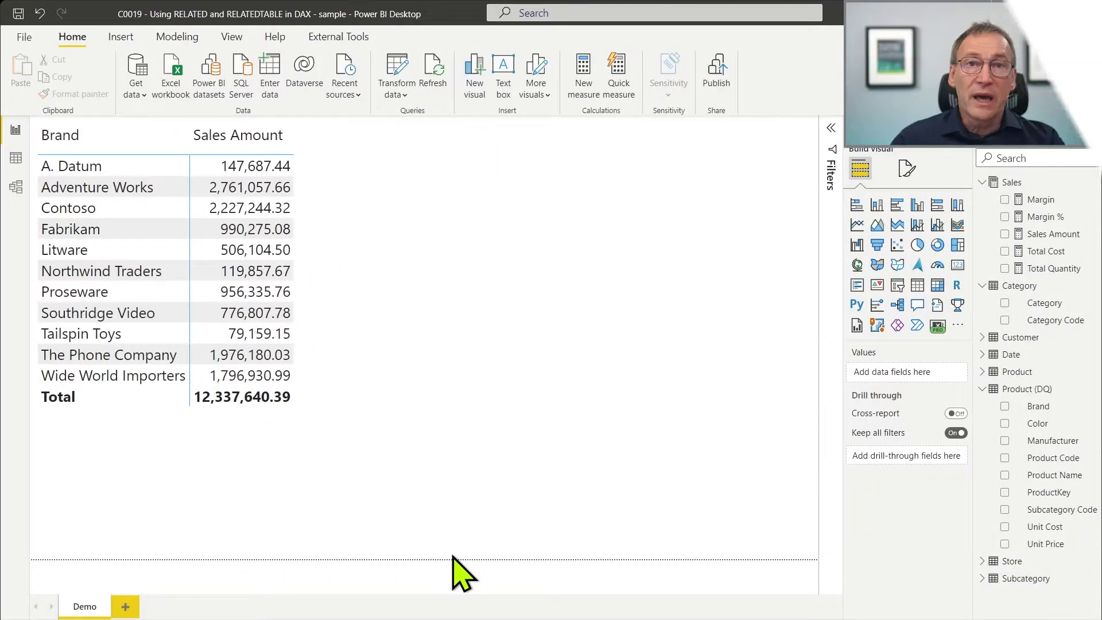
- Examine the model diagram for how Sales relates to Product, Subcategory, Category and Product (DQ), including the Product (DQ) storage mode
{"action": "left_click", "coordinate": [551, 264]}
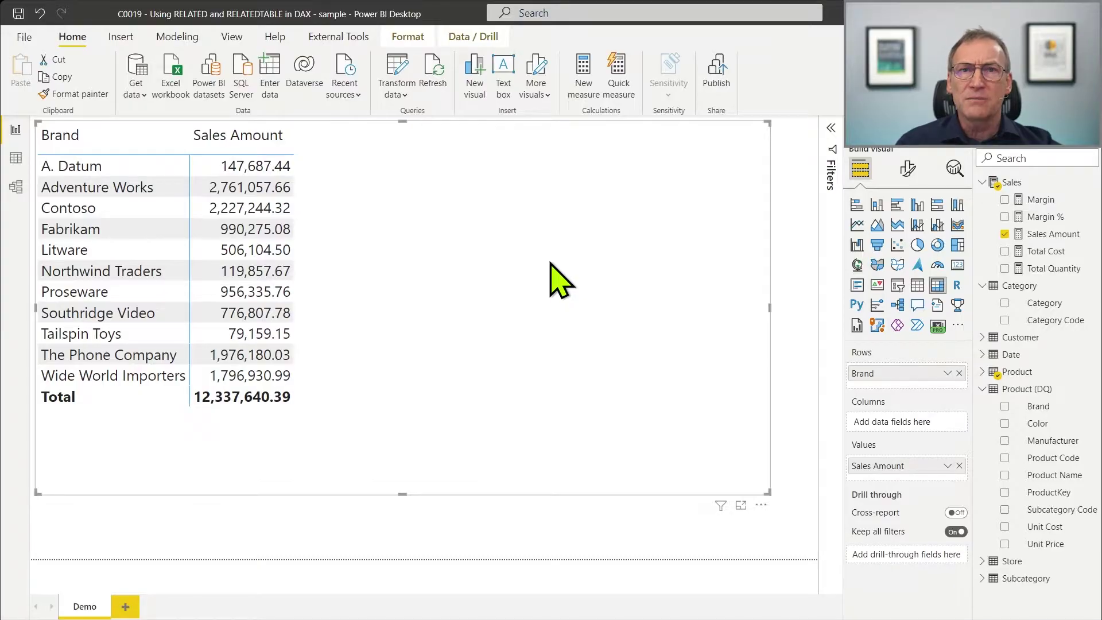
{"action": "left_click", "coordinate": [16, 187]}
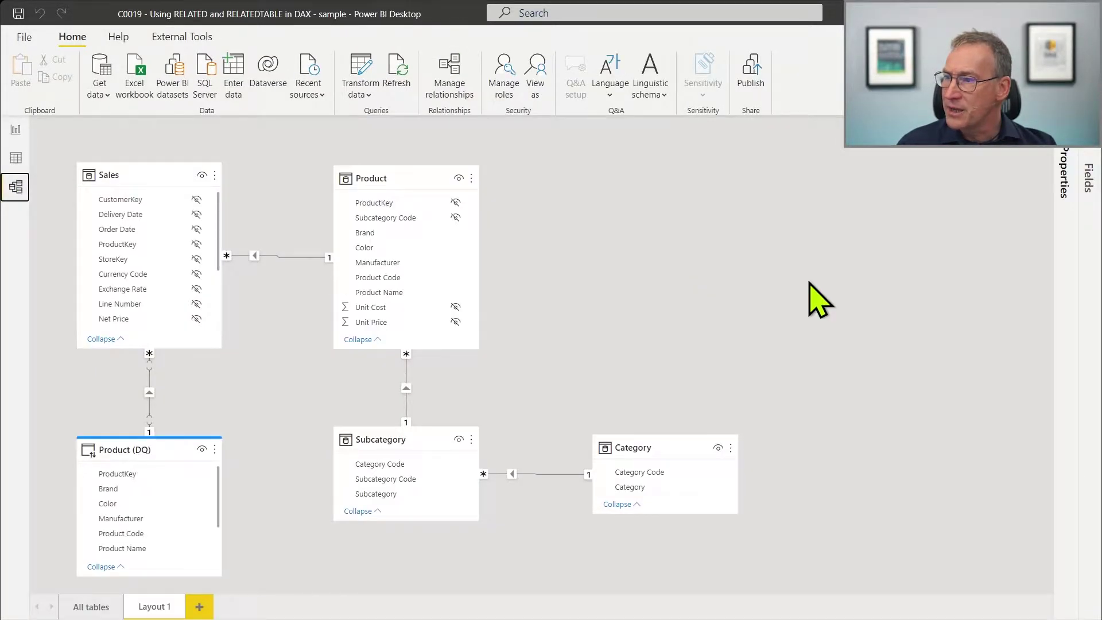
{"action": "left_click", "coordinate": [87, 606]}
{"action": "left_click", "coordinate": [153, 608]}
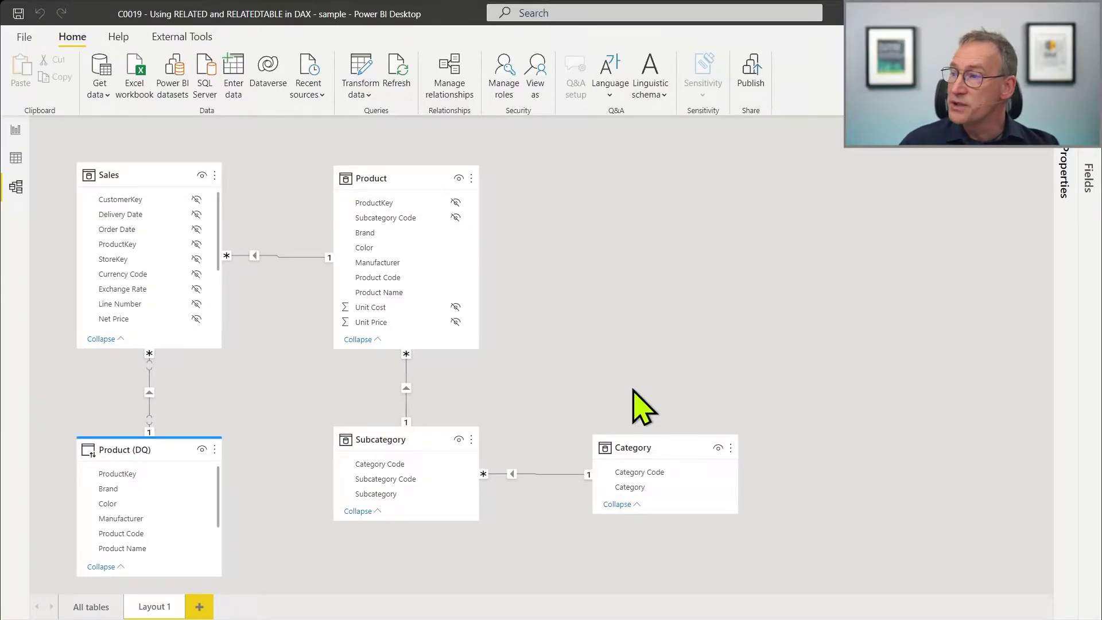
{"action": "left_click", "coordinate": [116, 172]}
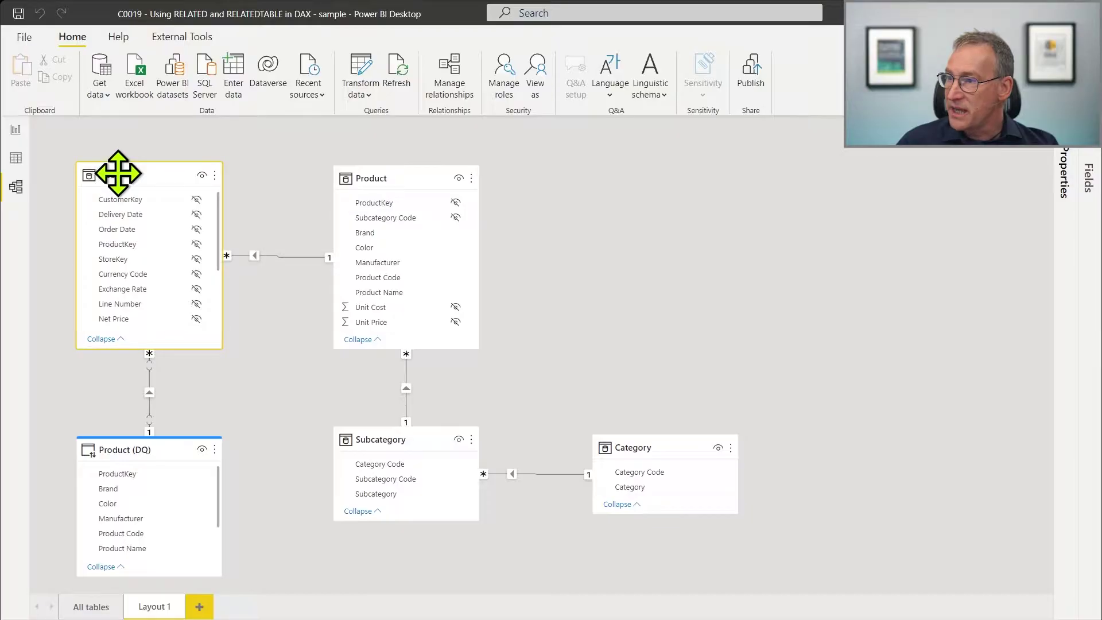
{"action": "left_click", "coordinate": [399, 183]}
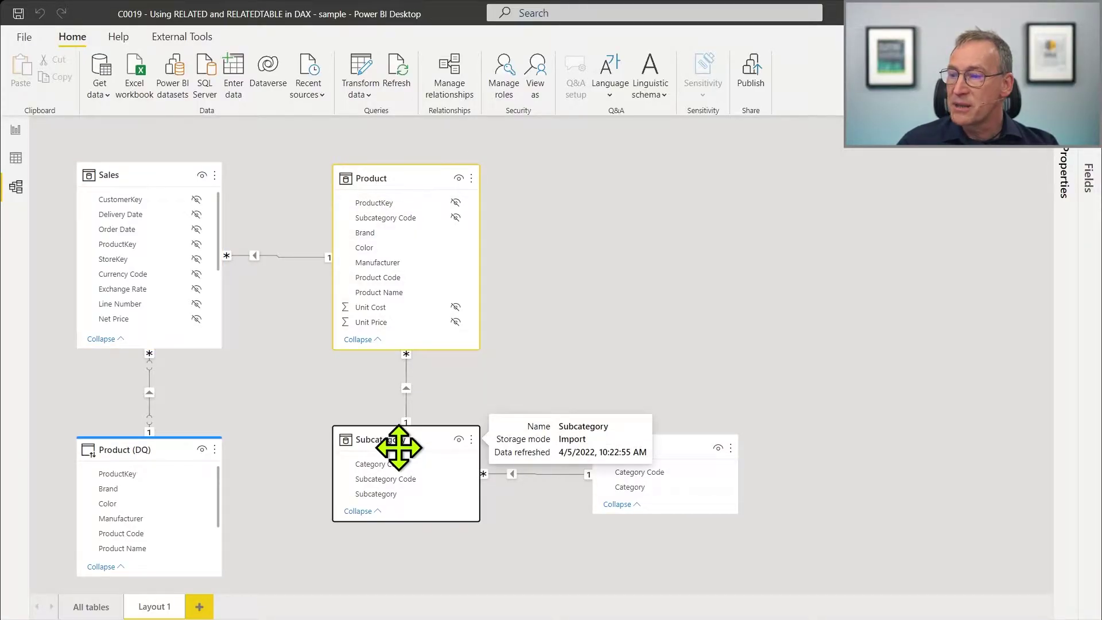
{"action": "left_click", "coordinate": [643, 450]}
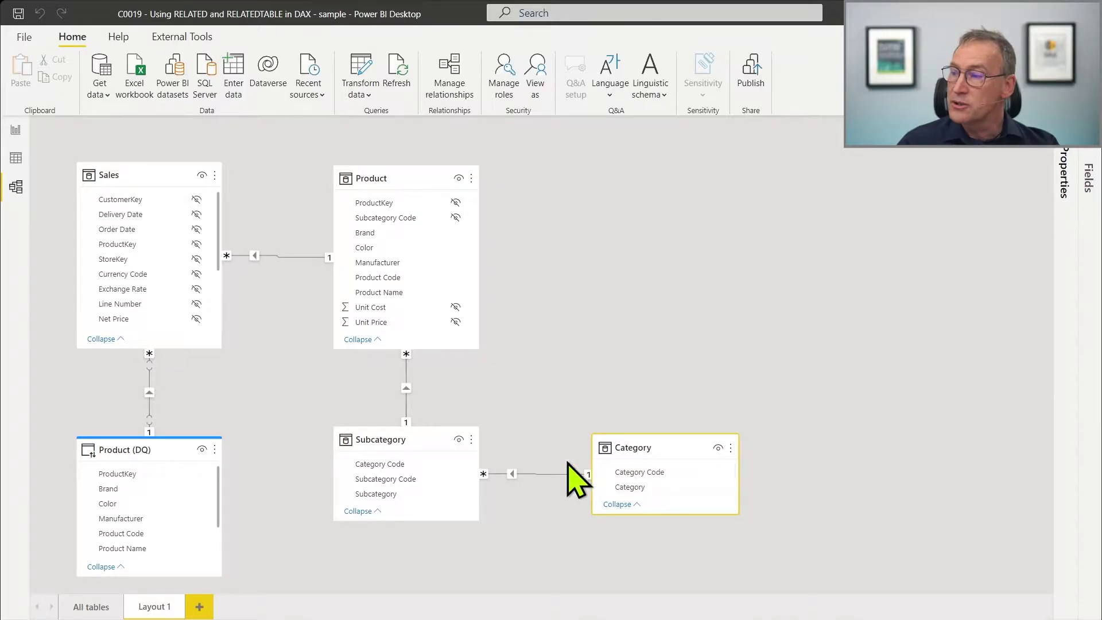
{"action": "left_click", "coordinate": [175, 445]}
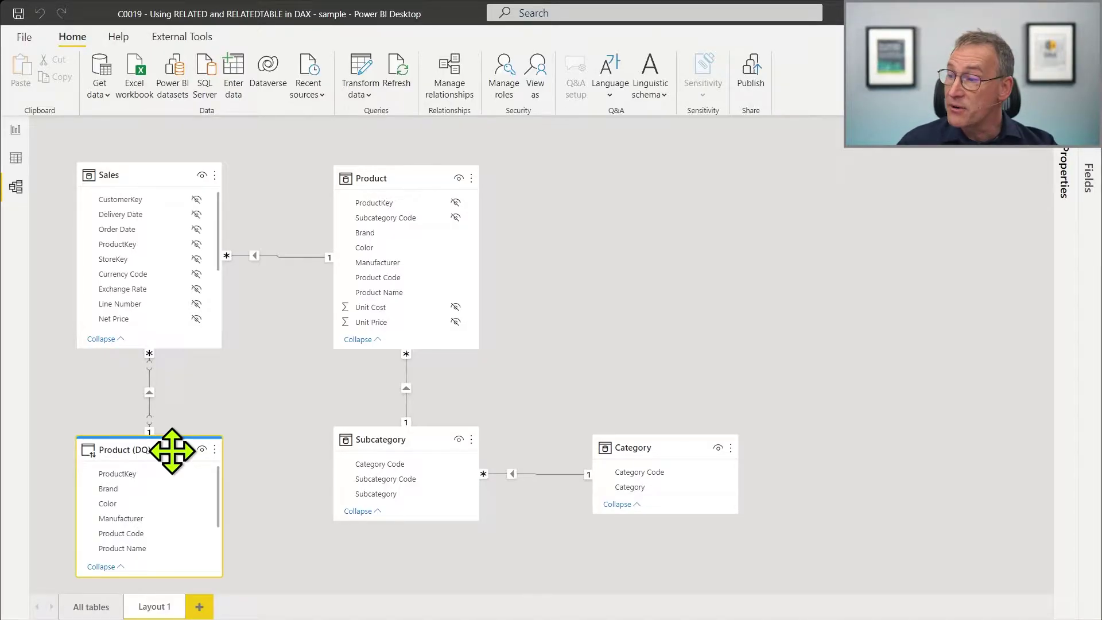
{"action": "left_click", "coordinate": [225, 437]}
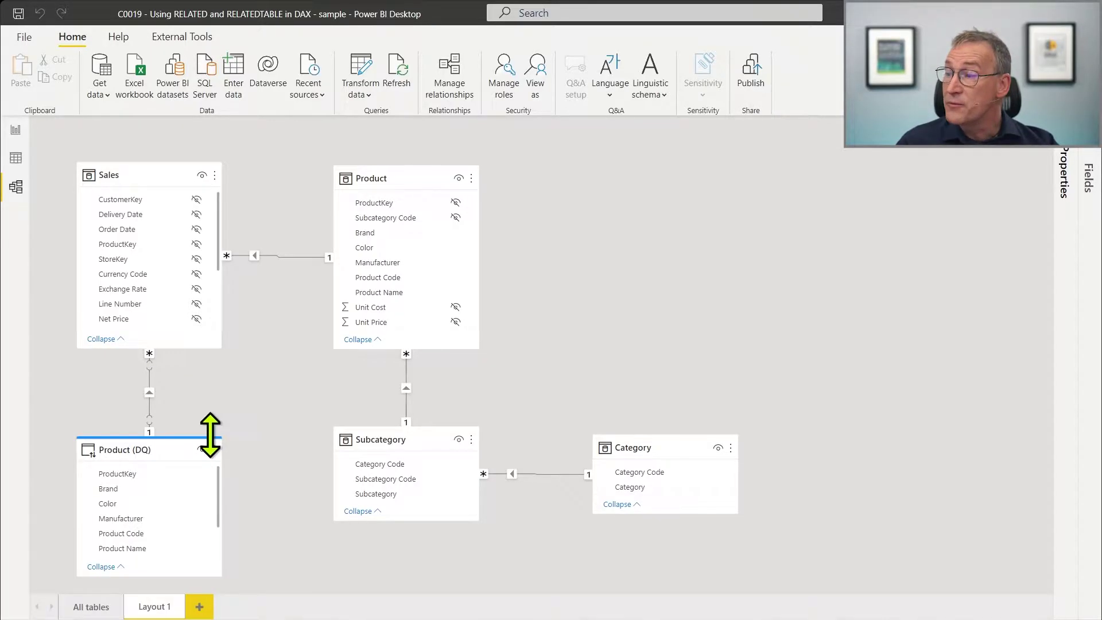
{"action": "left_click", "coordinate": [400, 175]}
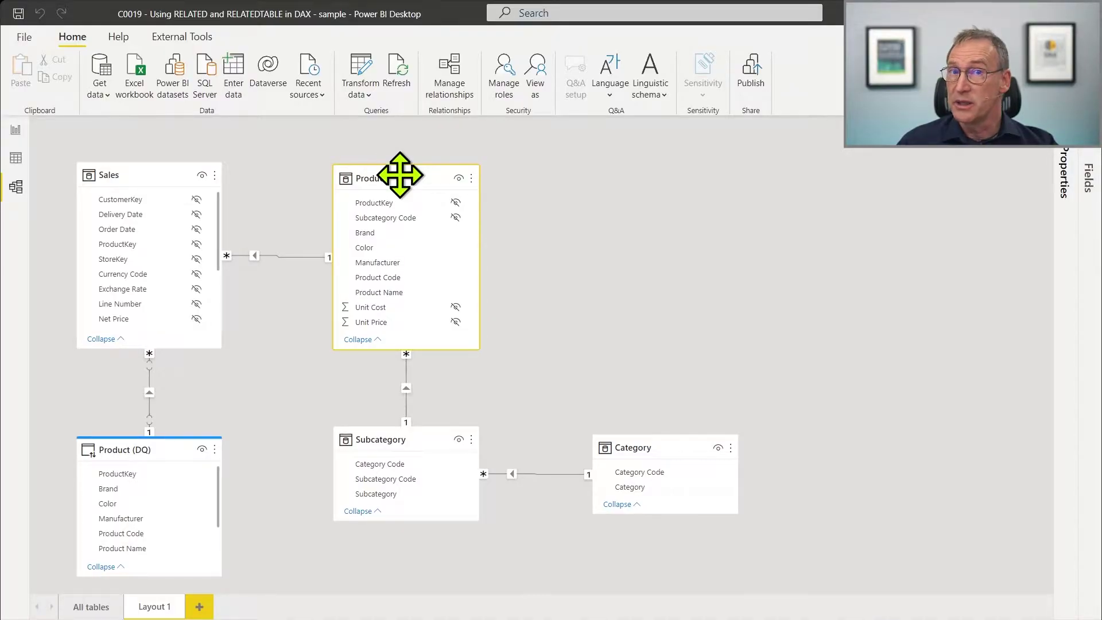
{"action": "left_click", "coordinate": [152, 455]}
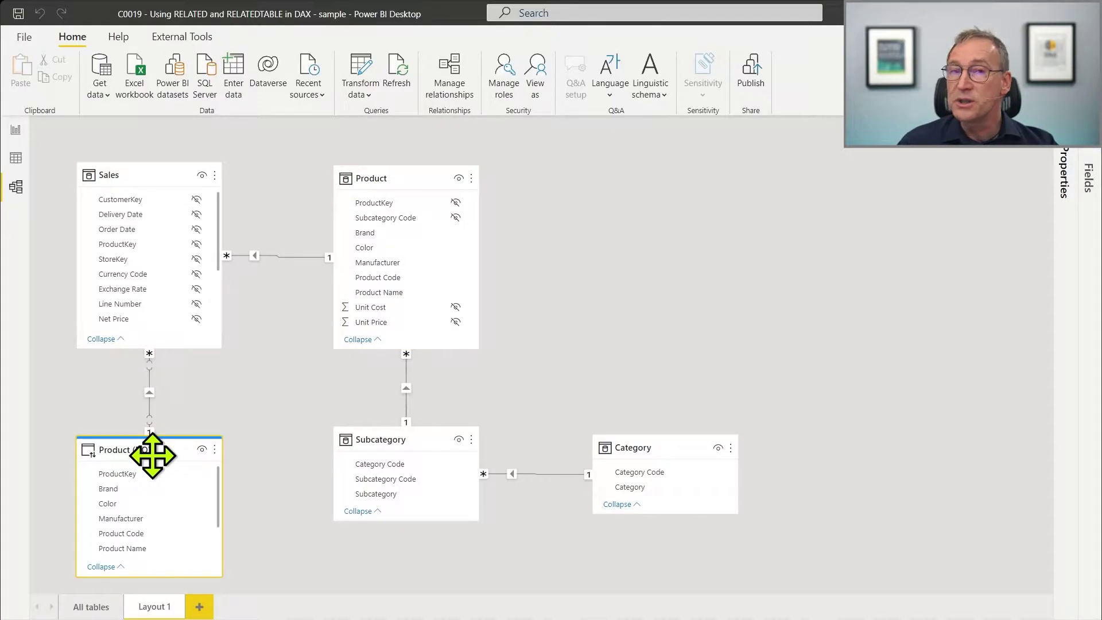
{"action": "left_click", "coordinate": [224, 393]}
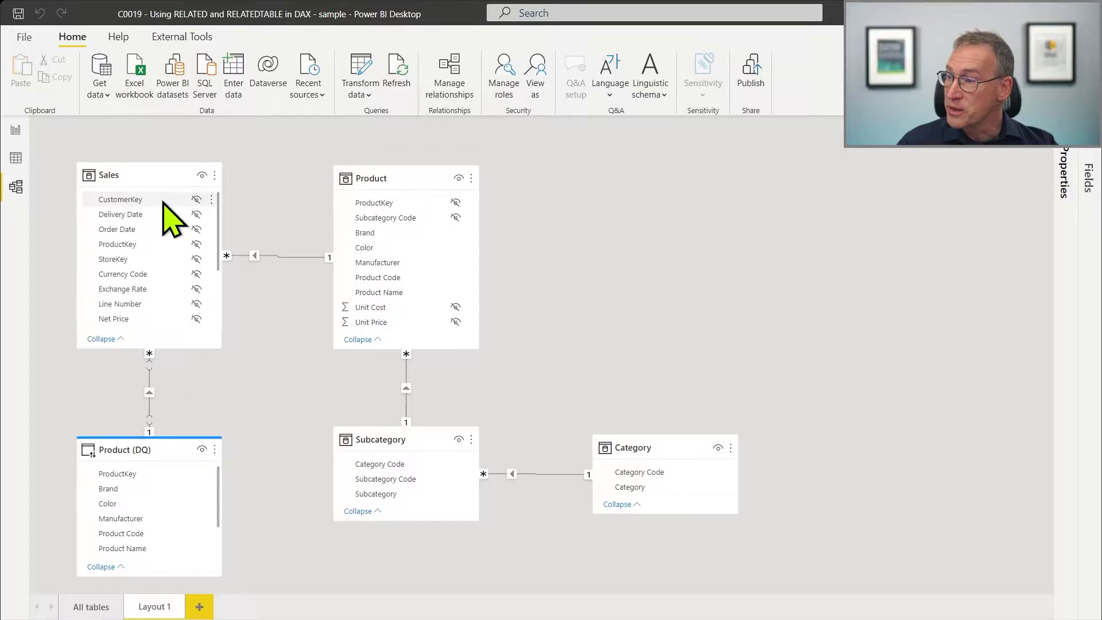
{"action": "mouse_move", "coordinate": [180, 445]}
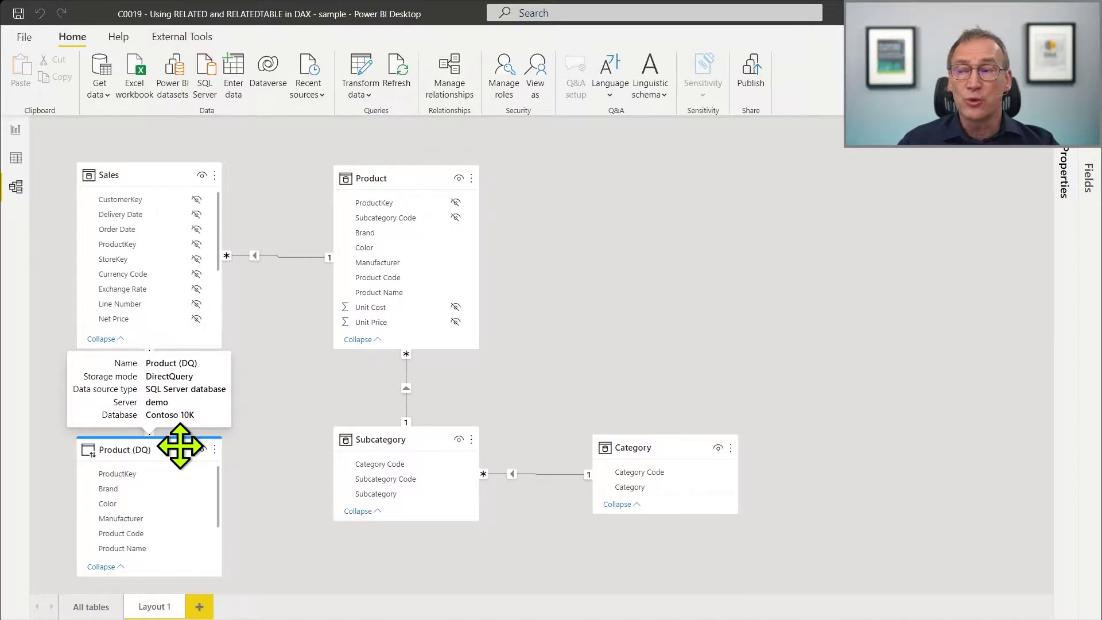
- Inspect the Quantity and Net Price columns in the Sales data and the rows of the Product table
{"action": "left_click", "coordinate": [16, 157]}
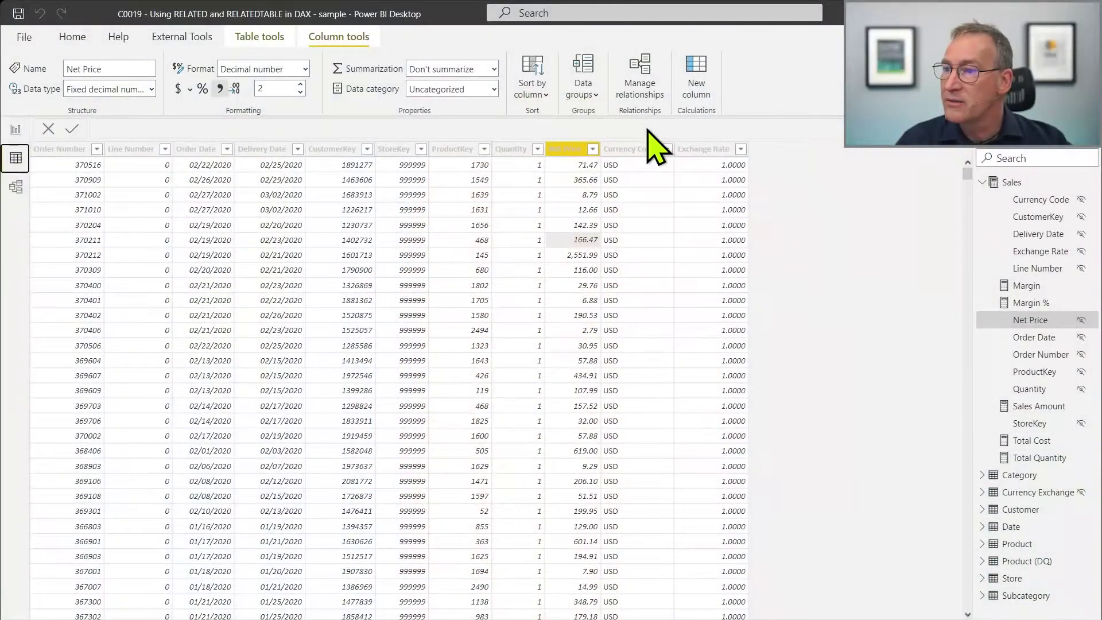
{"action": "left_click", "coordinate": [526, 162]}
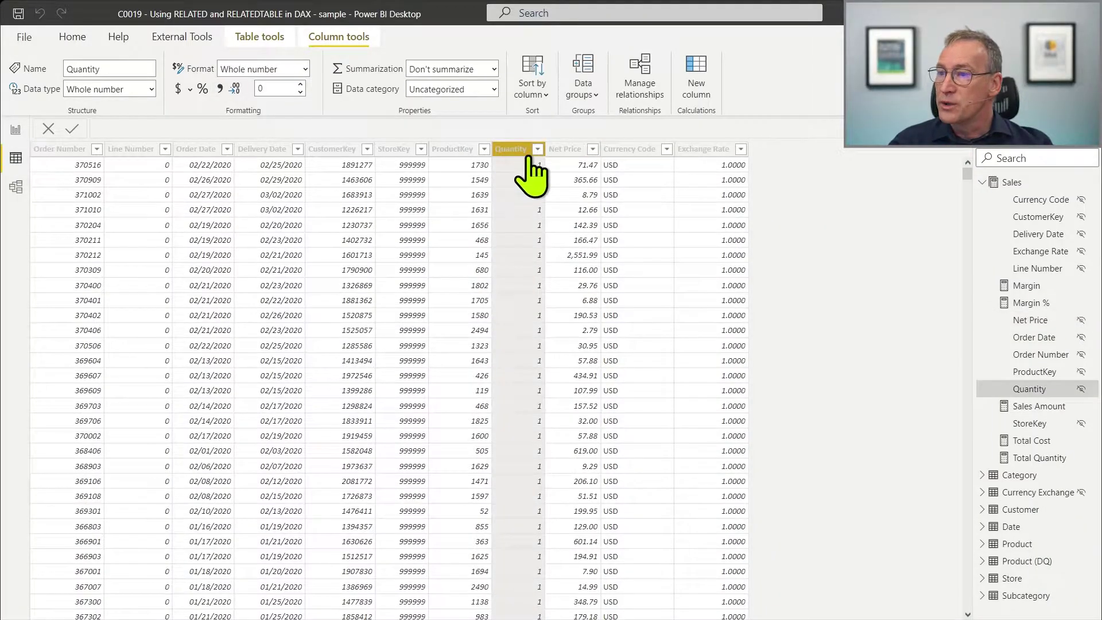
{"action": "left_click", "coordinate": [566, 161]}
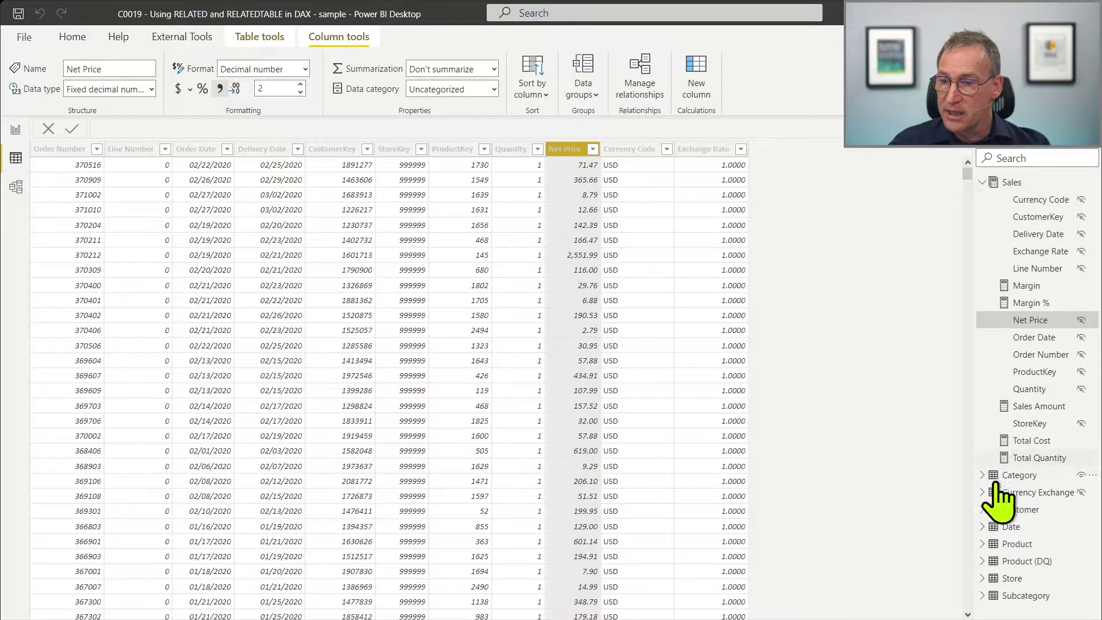
{"action": "left_click", "coordinate": [1019, 544]}
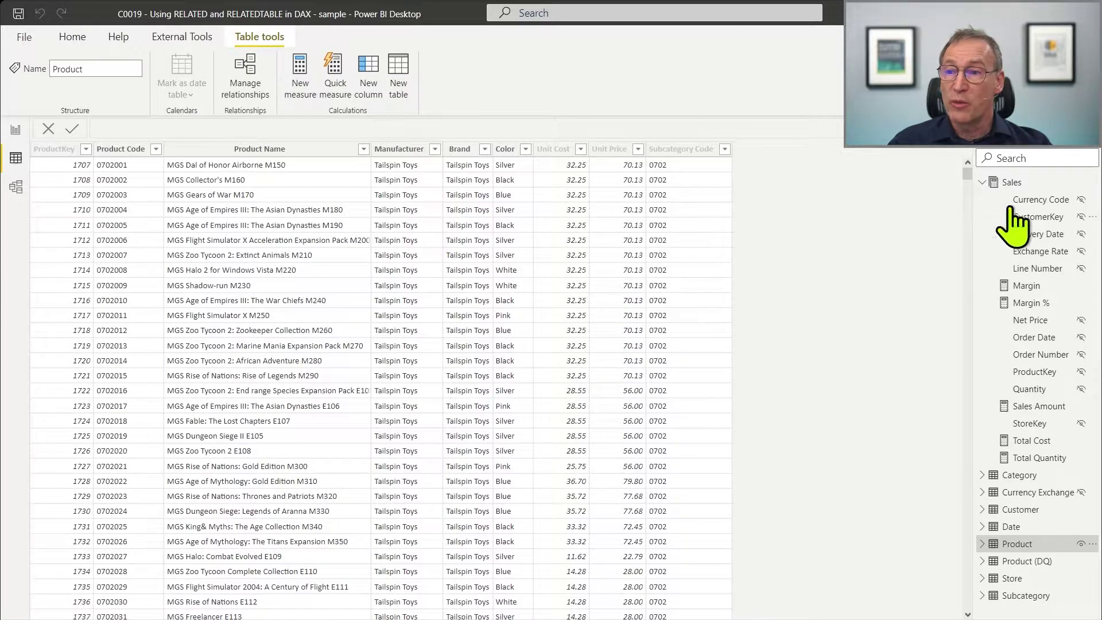
{"action": "left_click", "coordinate": [1045, 184]}
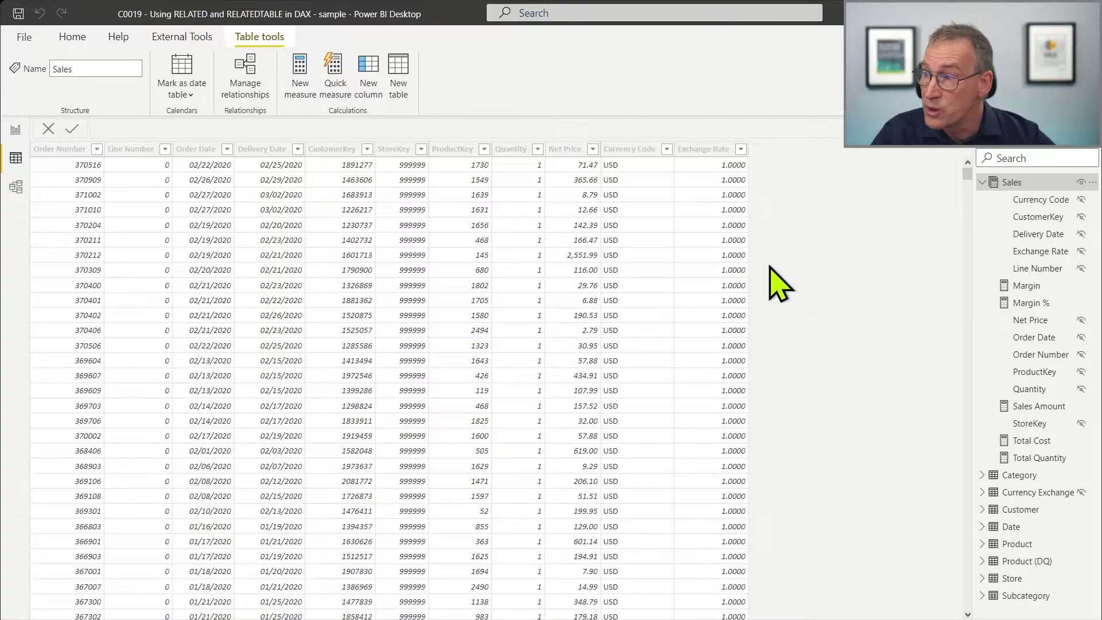
- Review the relationship between the Sales and Product tables in the model diagram
{"action": "left_click", "coordinate": [15, 186]}
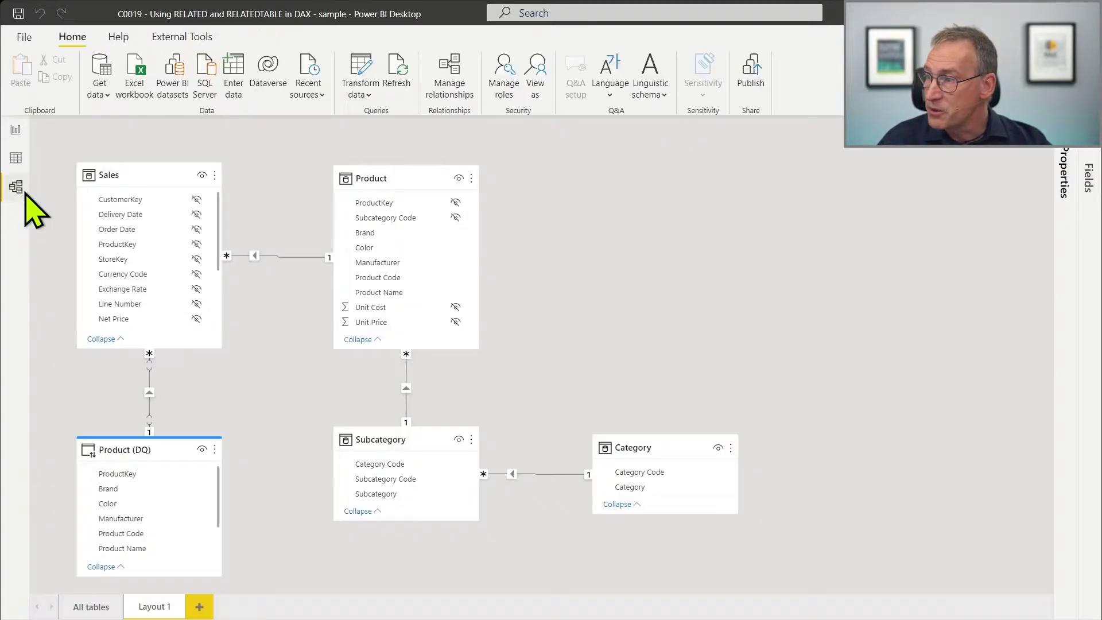
{"action": "left_click", "coordinate": [218, 175]}
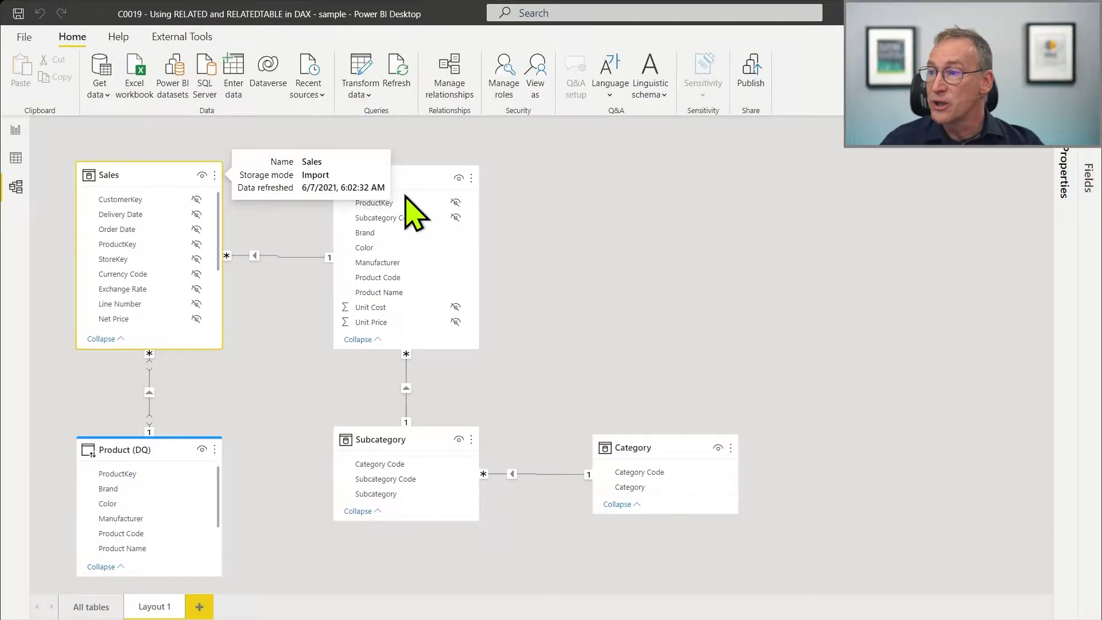
{"action": "left_click", "coordinate": [423, 183]}
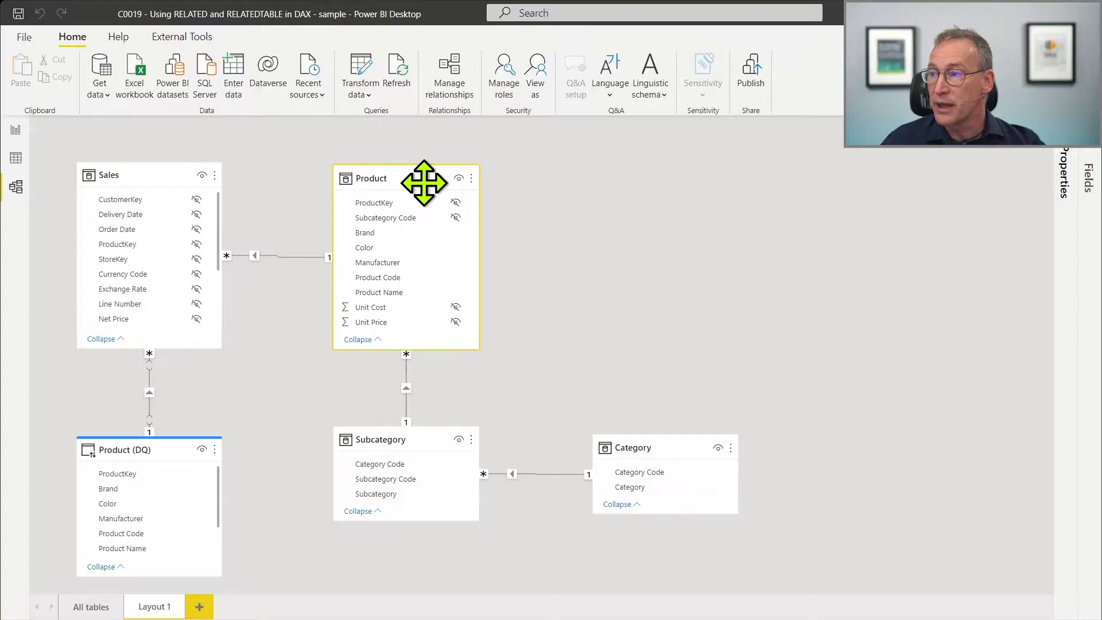
{"action": "left_click", "coordinate": [155, 180]}
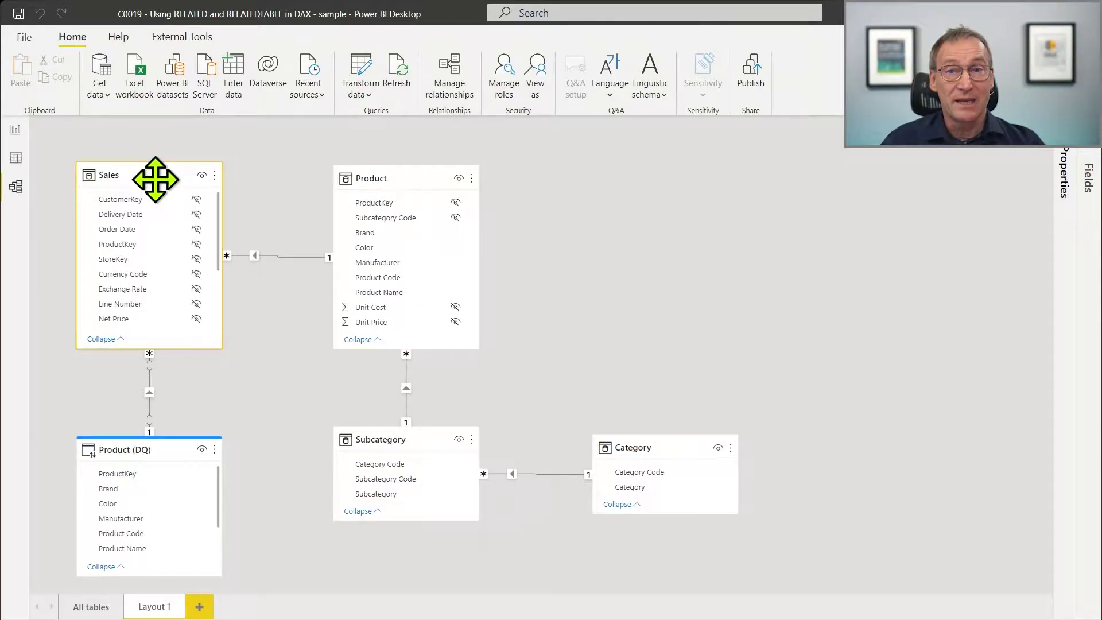
{"action": "left_click", "coordinate": [374, 183]}
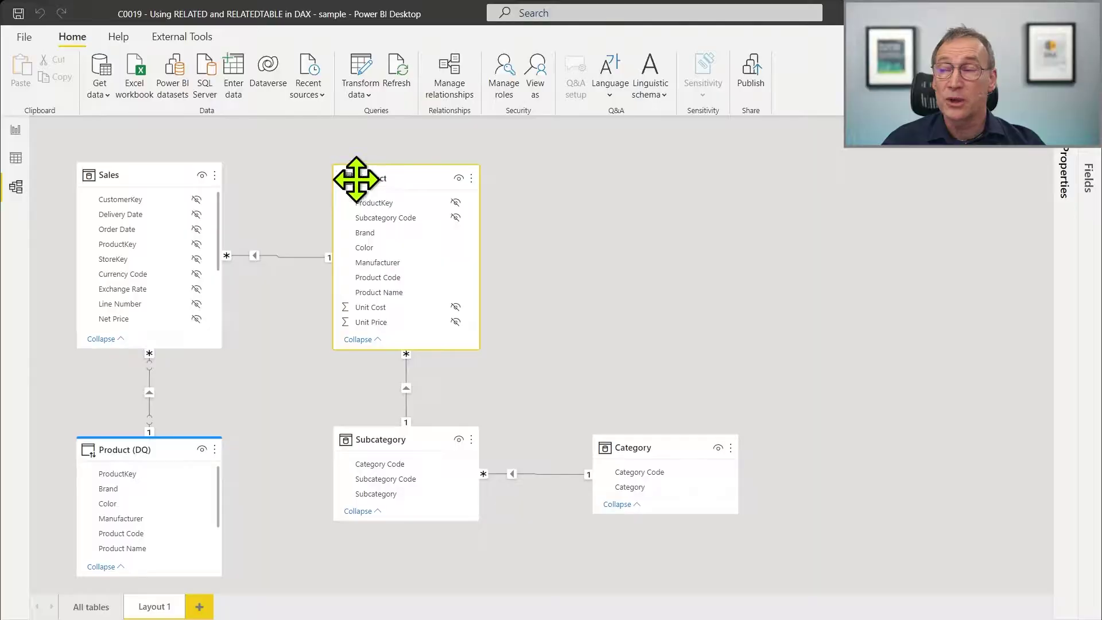
- Add a calculated column to the Sales table and name it Discount in its formula
{"action": "left_click", "coordinate": [23, 158]}
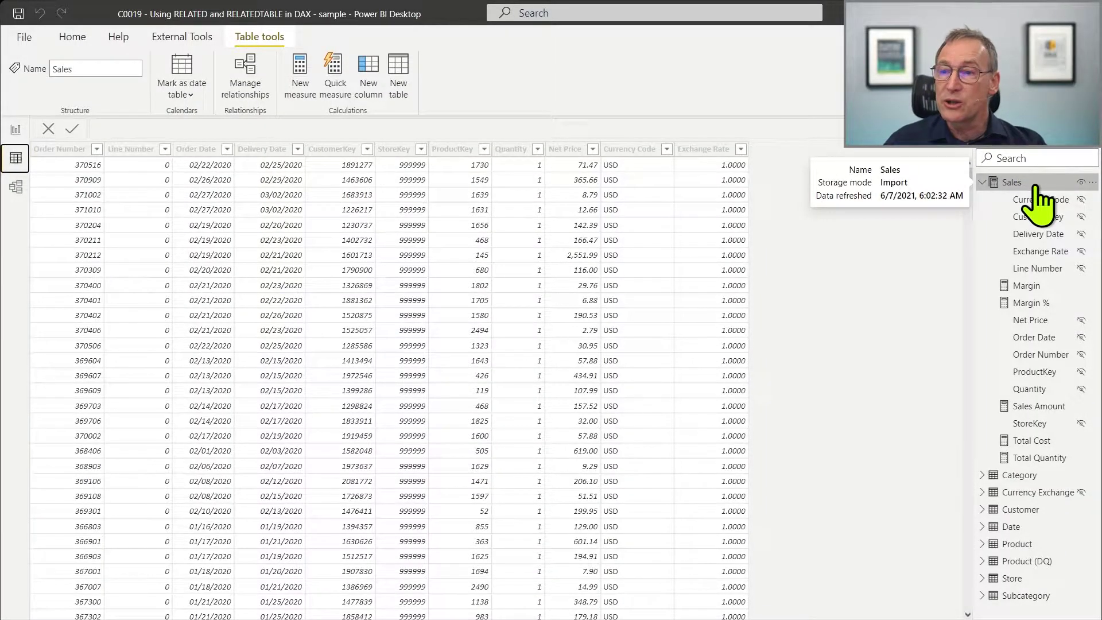
{"action": "right_click", "coordinate": [1035, 186]}
{"action": "key", "text": "Escape"}
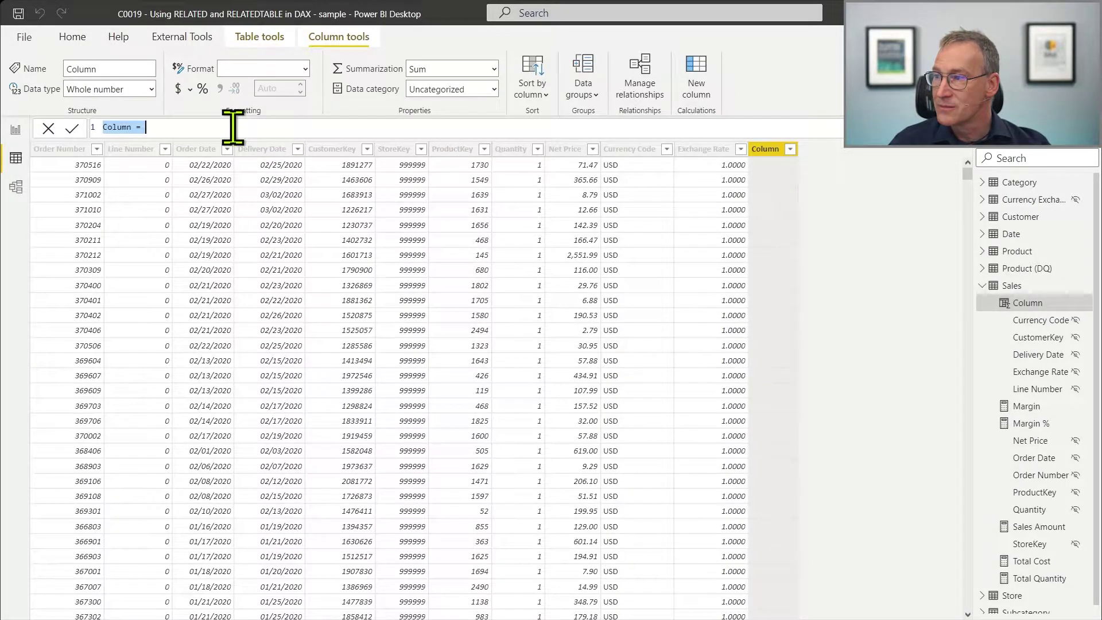
{"action": "left_click", "coordinate": [313, 130]}
{"action": "scroll", "coordinate": [313, 130], "scroll_direction": "up", "scroll_amount": 5}
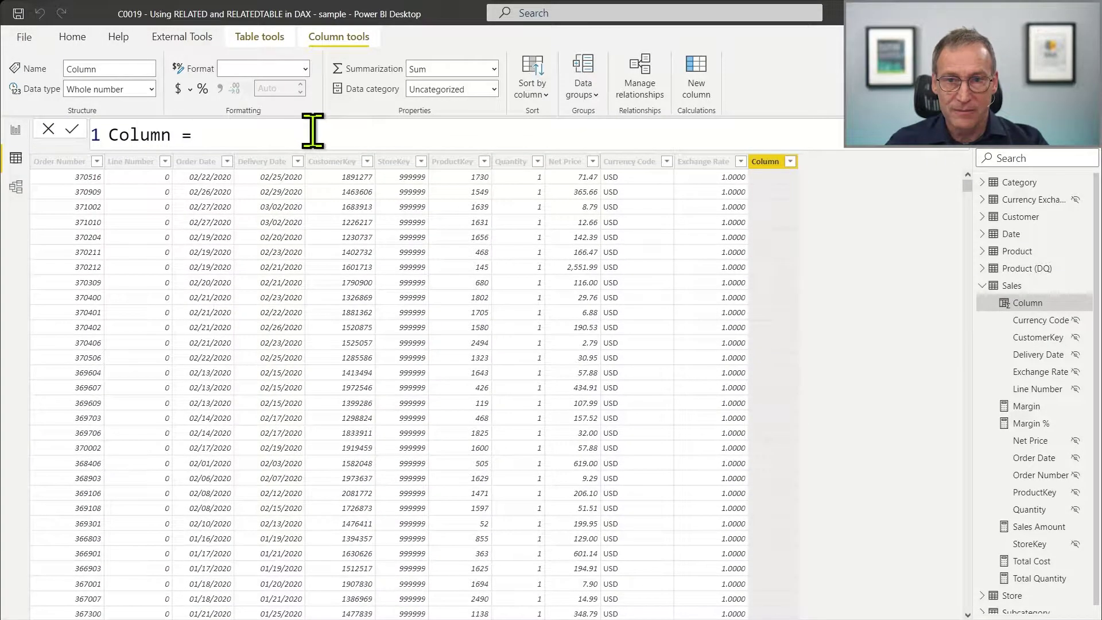
{"action": "key", "text": "ctrl+a"}
{"action": "type", "text": "D"}
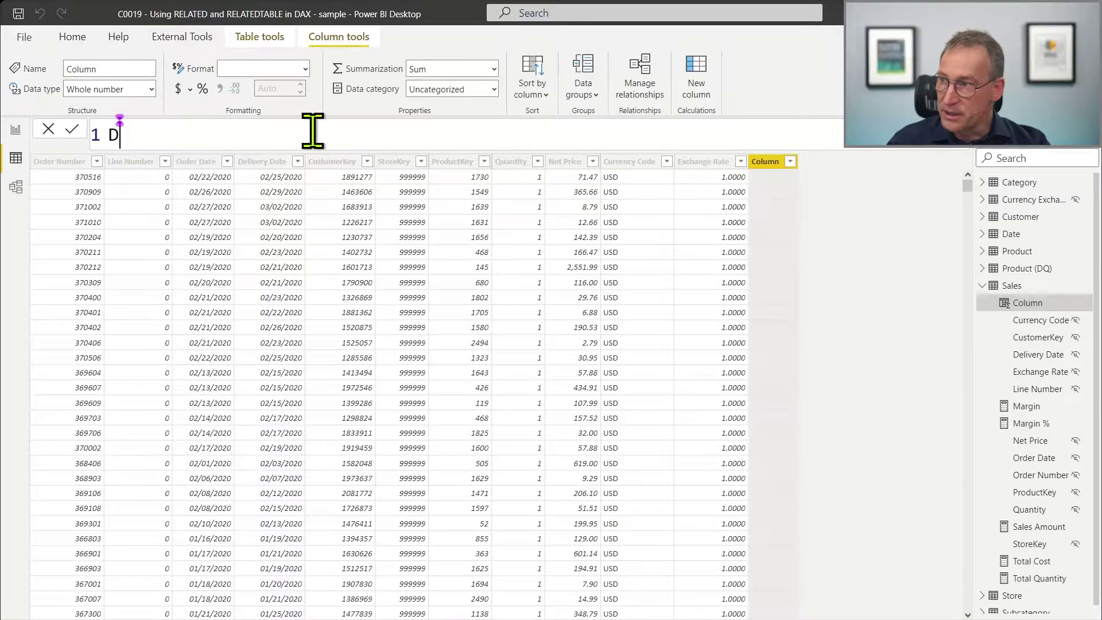
{"action": "type", "text": "iscount = "}
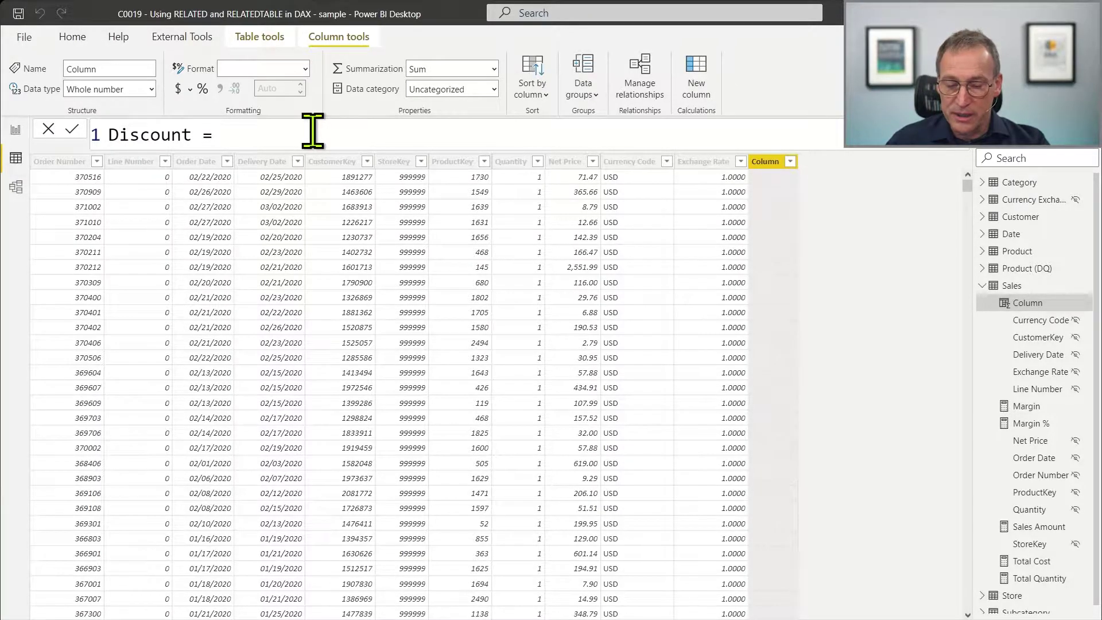
- Define the Discount column as Product[Unit Price] - Sales[Net Price] and commit the formula
{"action": "type", "text": "Produ"}
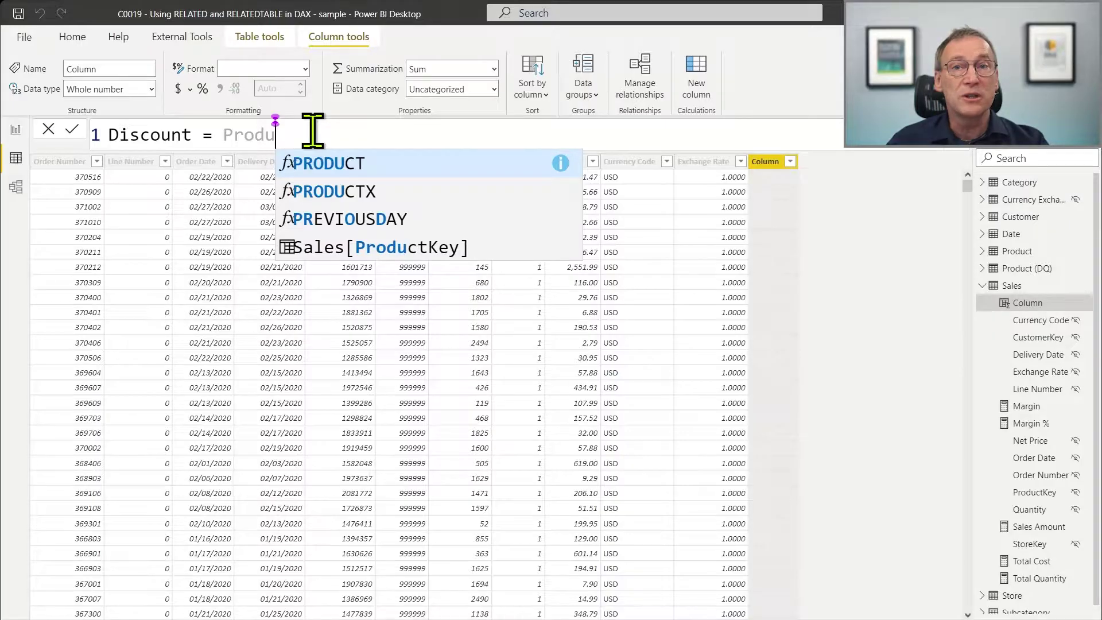
{"action": "type", "text": "ct[Unit Price] - S"}
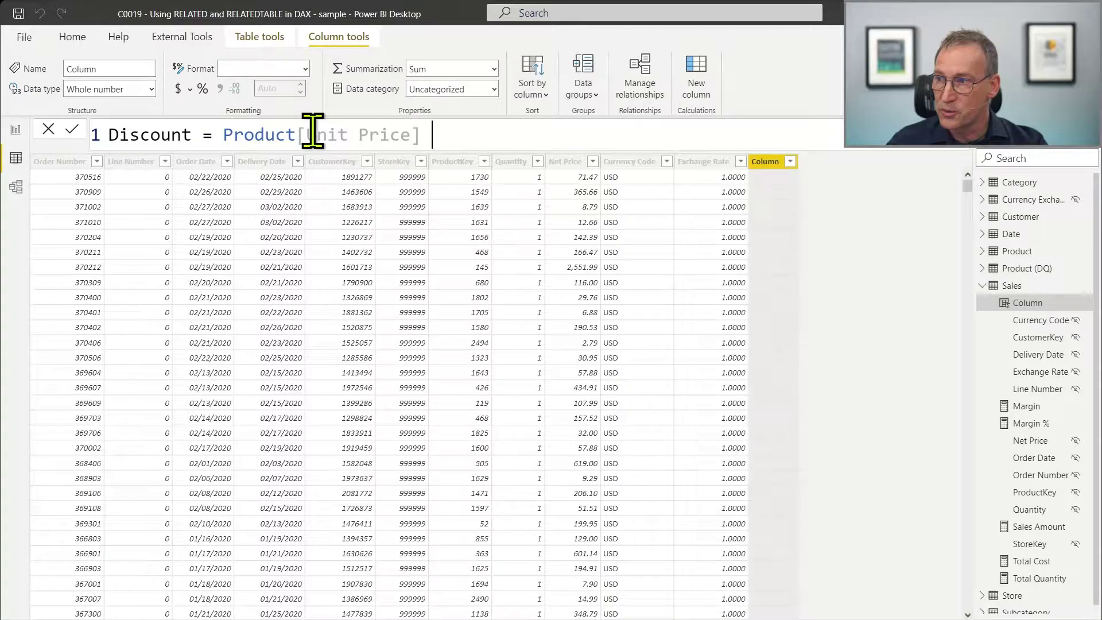
{"action": "type", "text": "ales[Net Price]"}
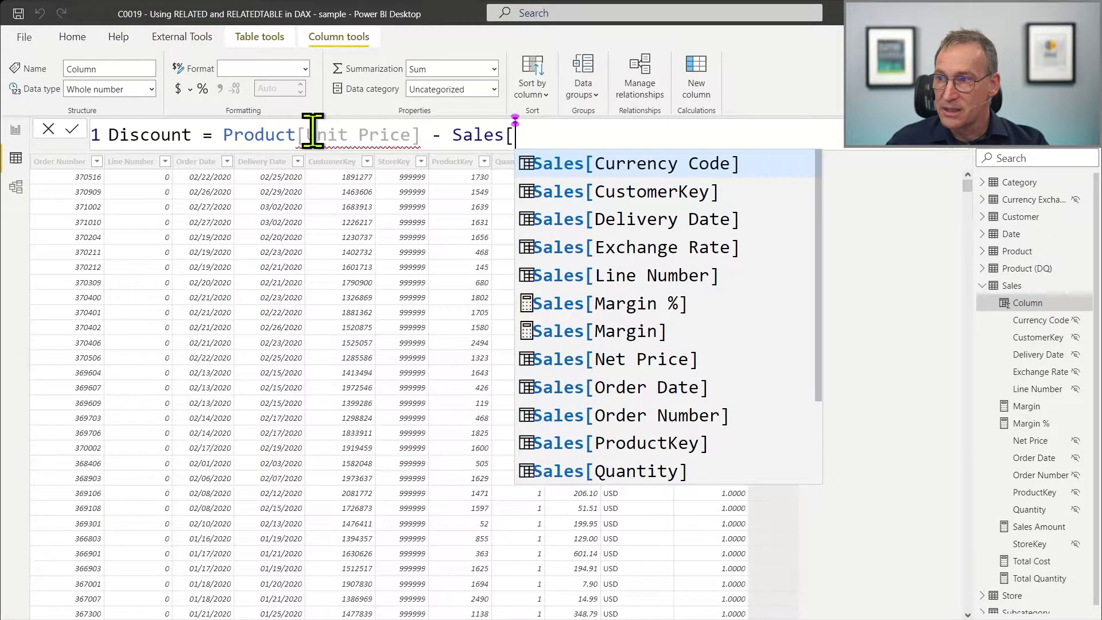
{"action": "key", "text": "ctrl+shift+Left"}
{"action": "key", "text": "ctrl+shift+Left"}
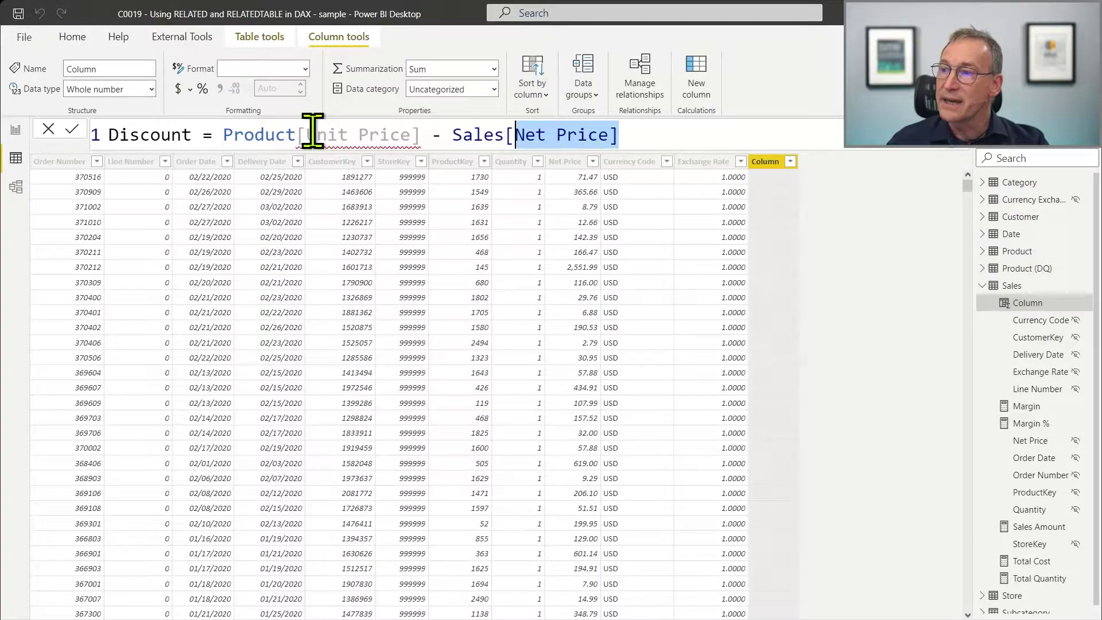
{"action": "key", "text": "ctrl+shift+Left"}
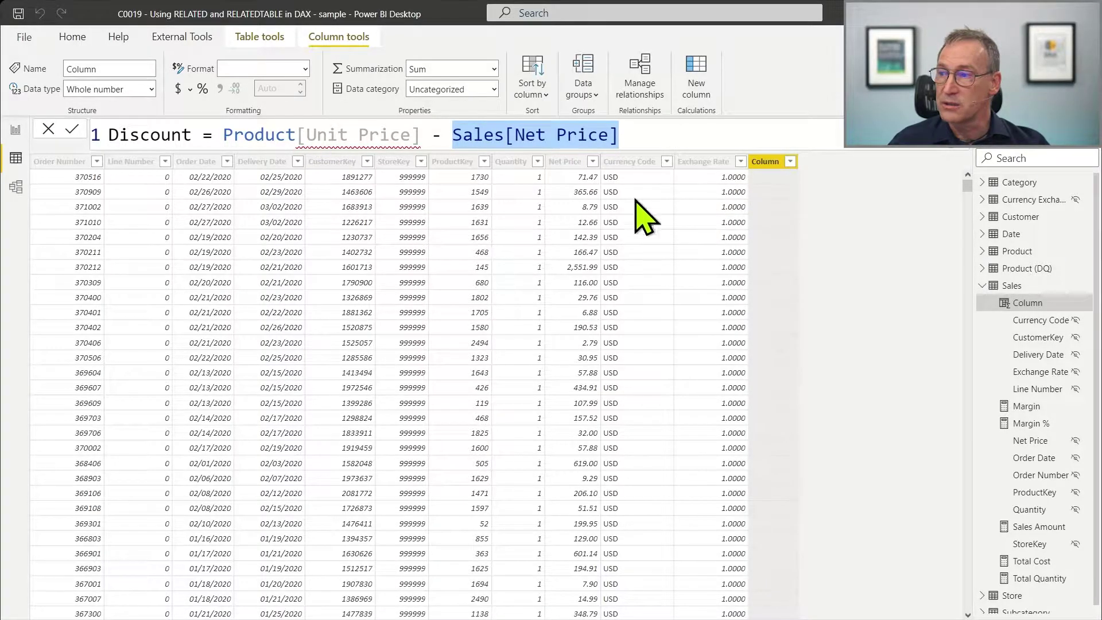
{"action": "left_click_drag", "start_coordinate": [222, 135], "coordinate": [420, 132]}
{"action": "left_click", "coordinate": [692, 137]}
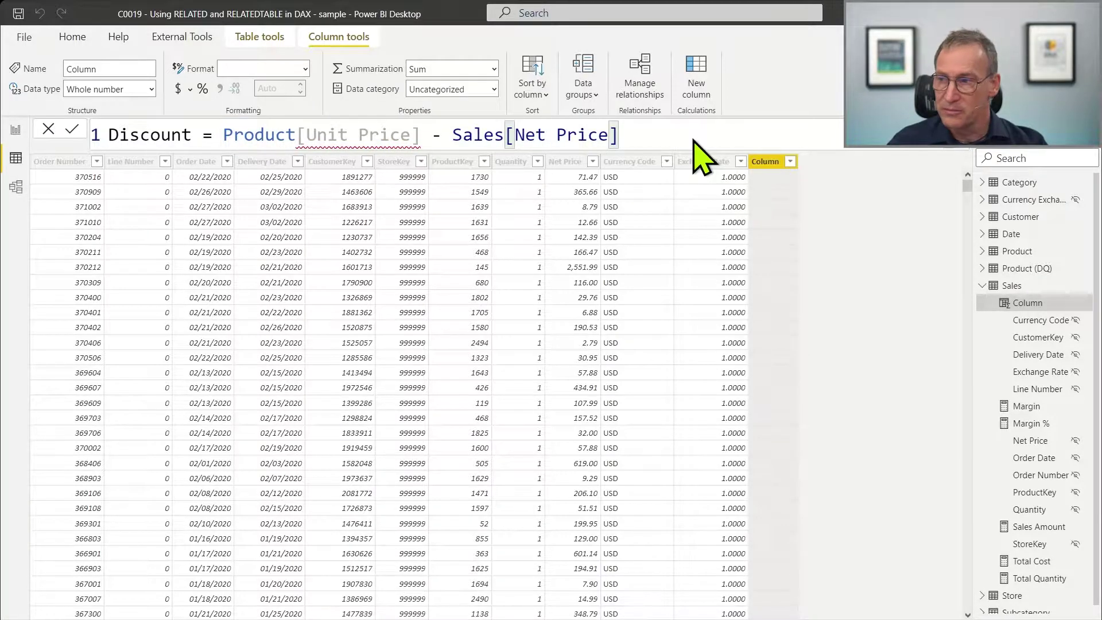
{"action": "key", "text": "Return"}
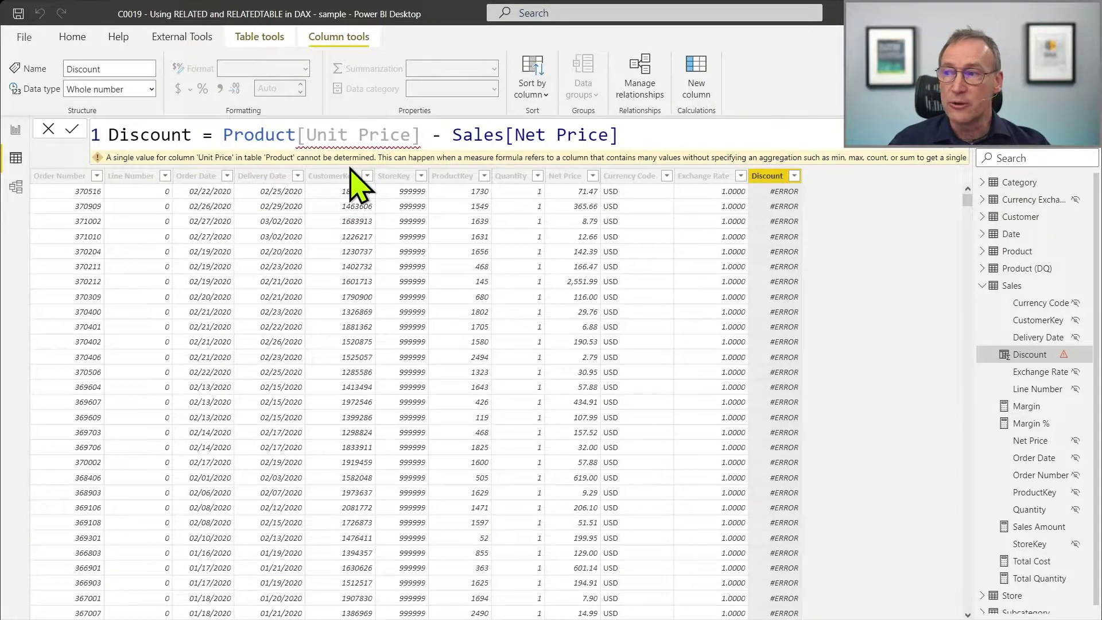
- Wrap Product[Unit Price] in the RELATED function in the Discount formula, commit it, and check the Discount column's values
{"action": "double_click", "coordinate": [270, 137]}
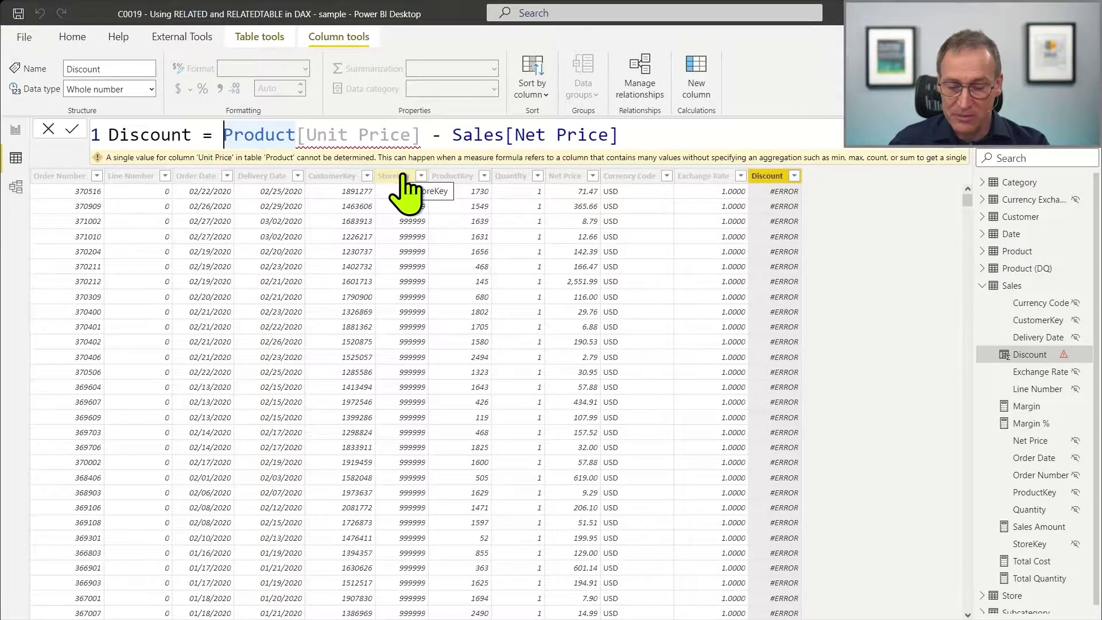
{"action": "key", "text": "Left"}
{"action": "type", "text": "RELATED ("}
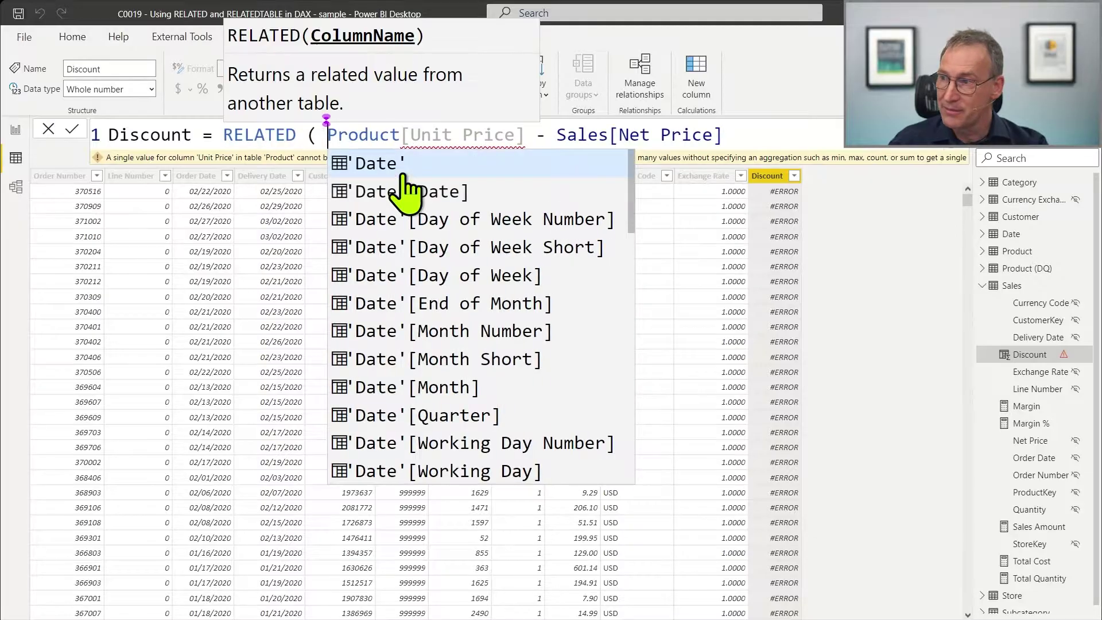
{"action": "key", "text": "Escape"}
{"action": "key", "text": "ctrl+Right"}
{"action": "key", "text": "ctrl+Right"}
{"action": "key", "text": "ctrl+Right"}
{"action": "type", "text": ")"}
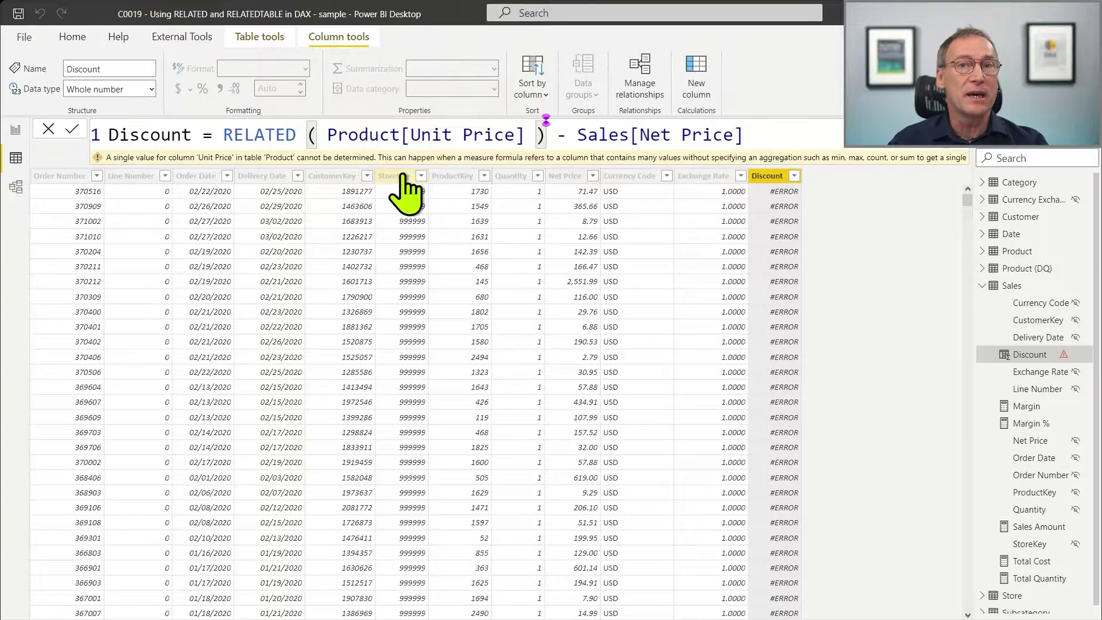
{"action": "key", "text": "Return"}
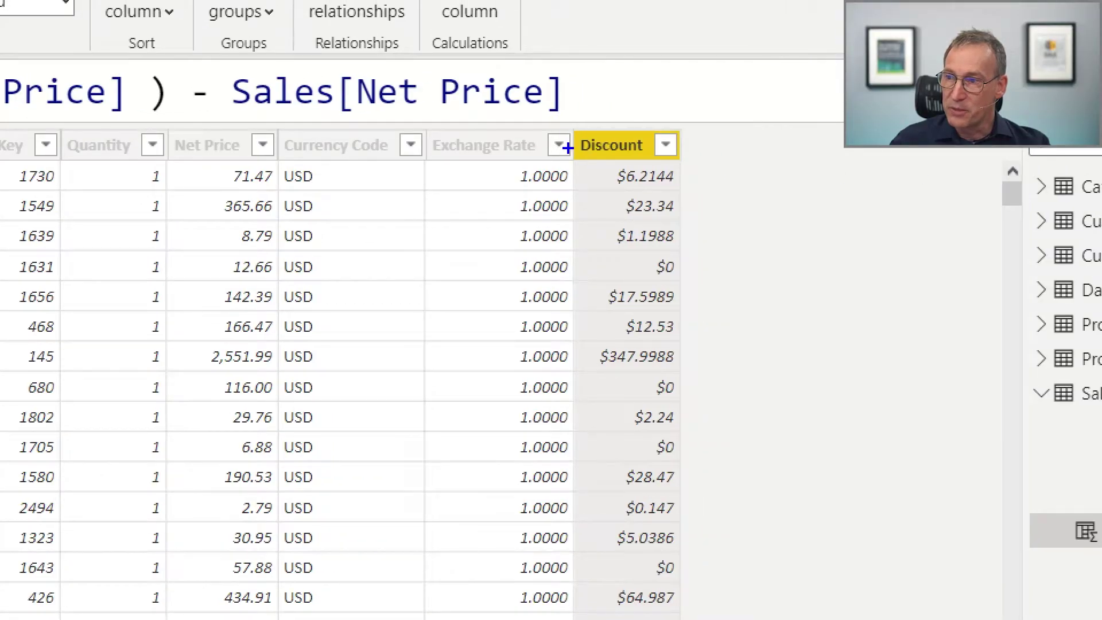
{"action": "mouse_move", "coordinate": [564, 131]}
{"action": "left_mouse_down"}
{"action": "mouse_move", "coordinate": [668, 443]}
{"action": "mouse_move", "coordinate": [687, 619]}
{"action": "left_mouse_up"}
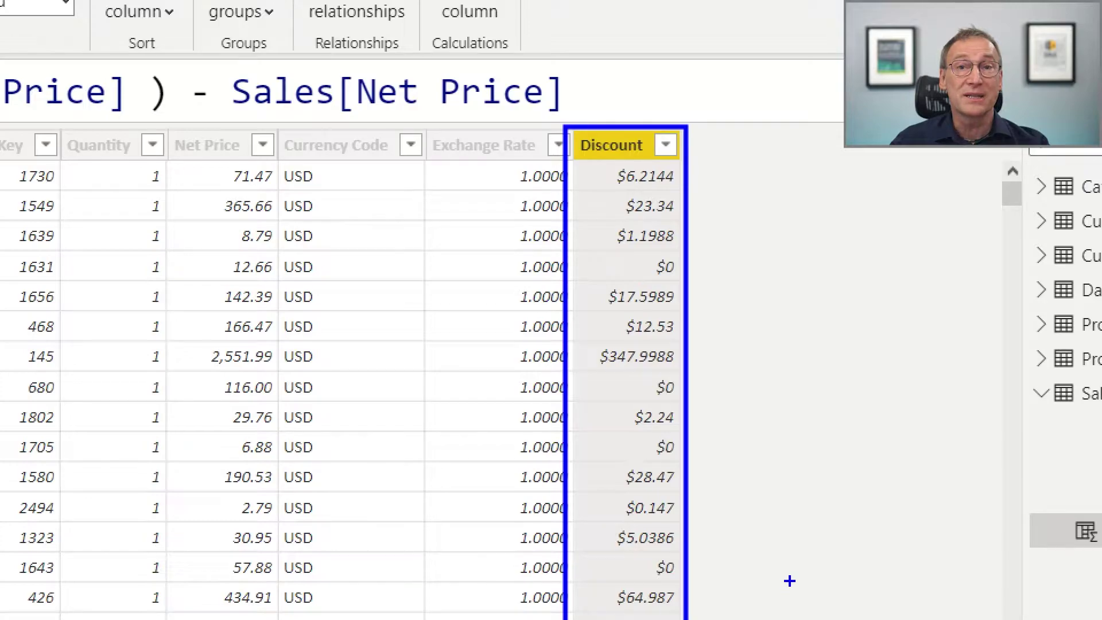
{"action": "key", "text": "Escape"}
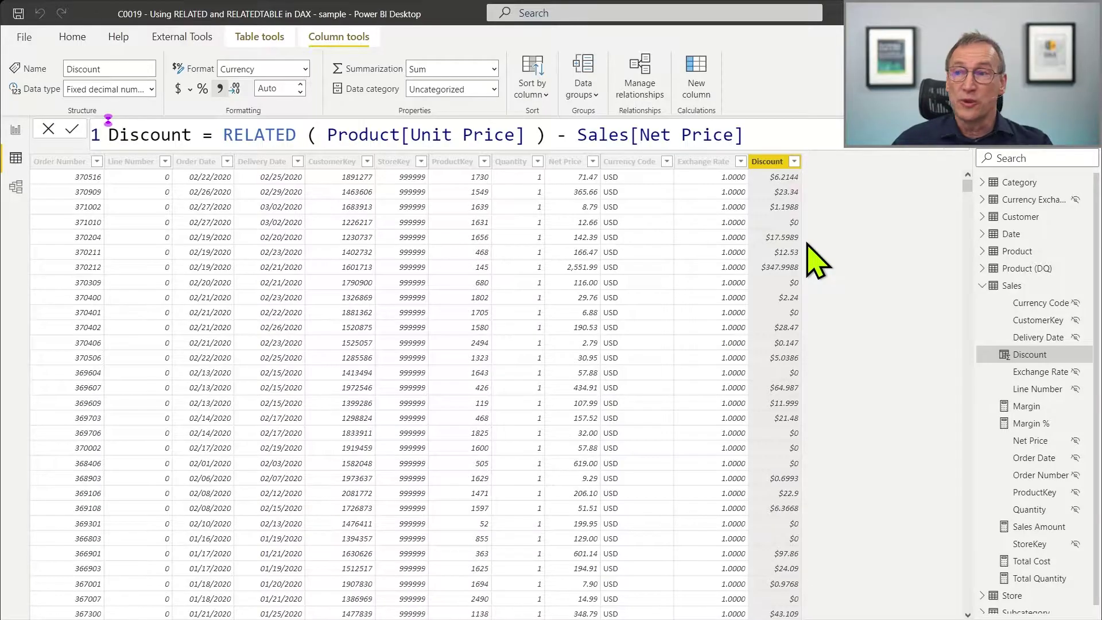
- Review the chain of relationships from Product through Subcategory to Category in the model diagram
{"action": "left_click", "coordinate": [16, 185]}
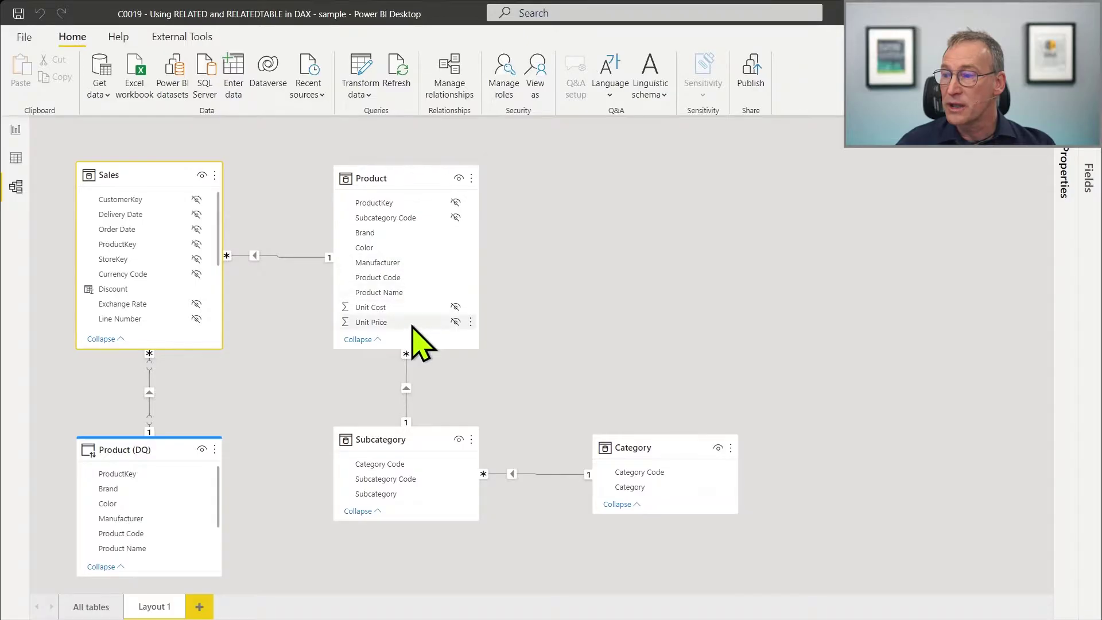
{"action": "left_click", "coordinate": [413, 443]}
{"action": "left_click", "coordinate": [649, 452]}
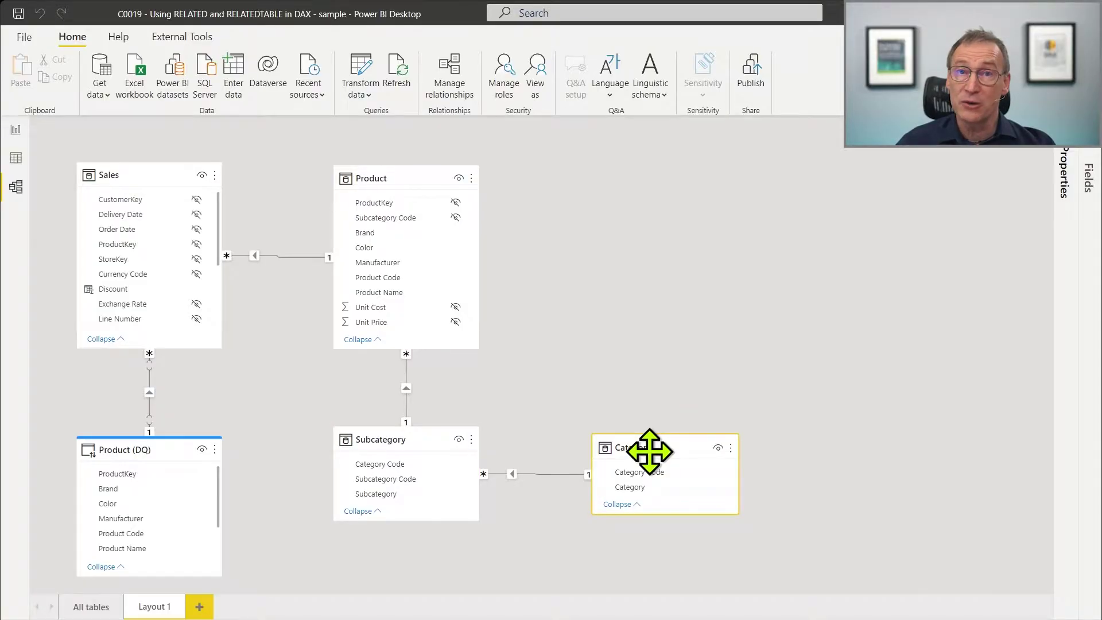
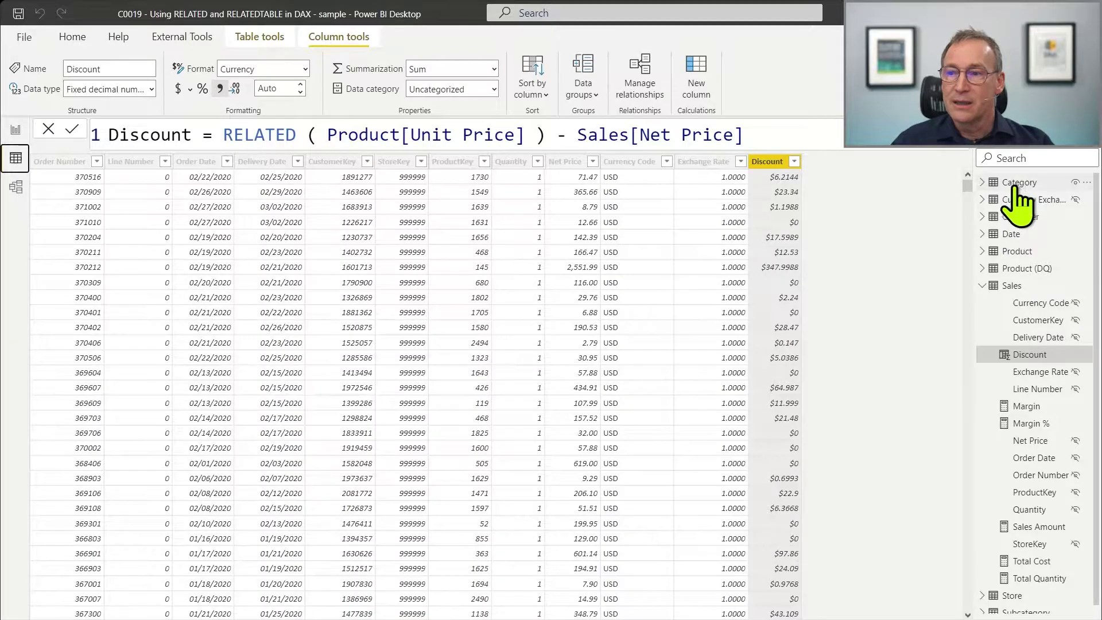
- Add a calculated column named QuantityForAudio to the Sales table and start its formula with an IF function
{"action": "right_click", "coordinate": [1033, 286]}
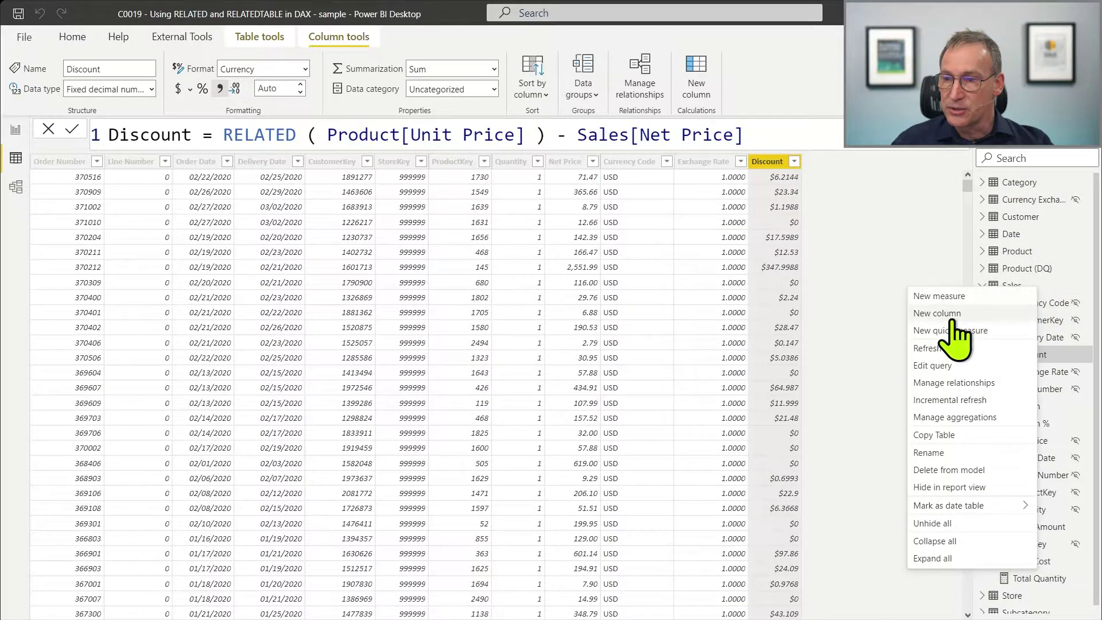
{"action": "left_click", "coordinate": [964, 313]}
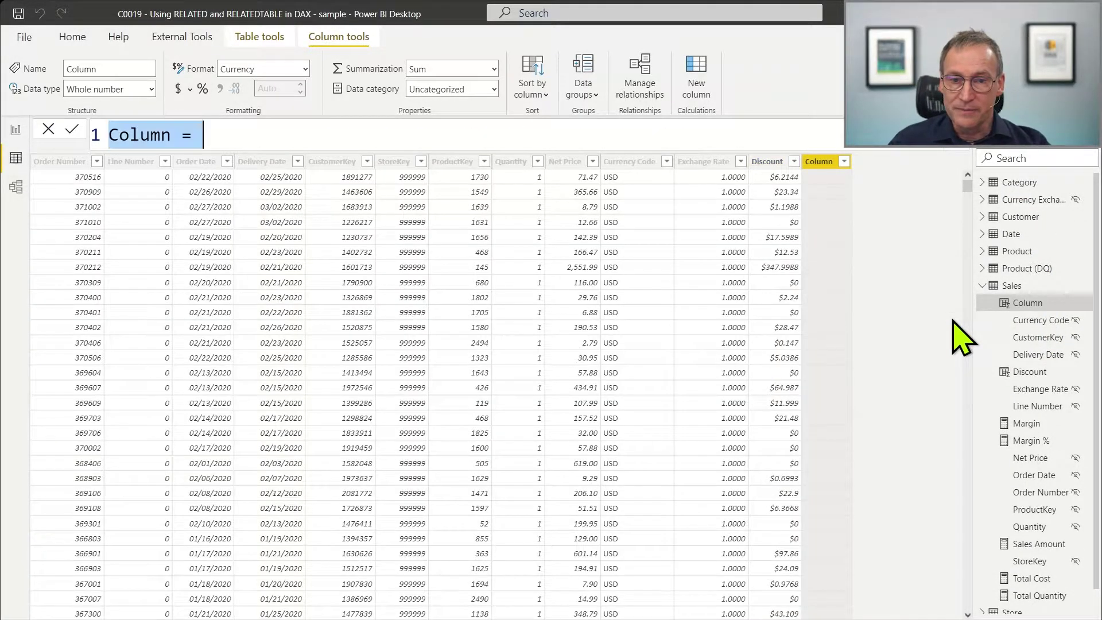
{"action": "left_click", "coordinate": [237, 135]}
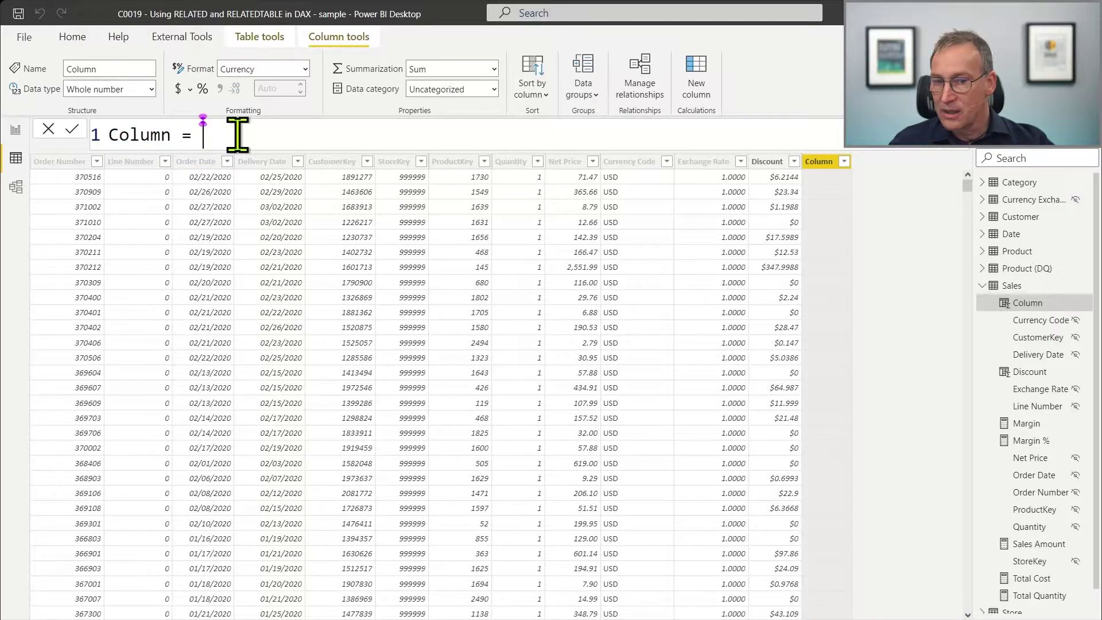
{"action": "type", "text": "QuantityForAudio"}
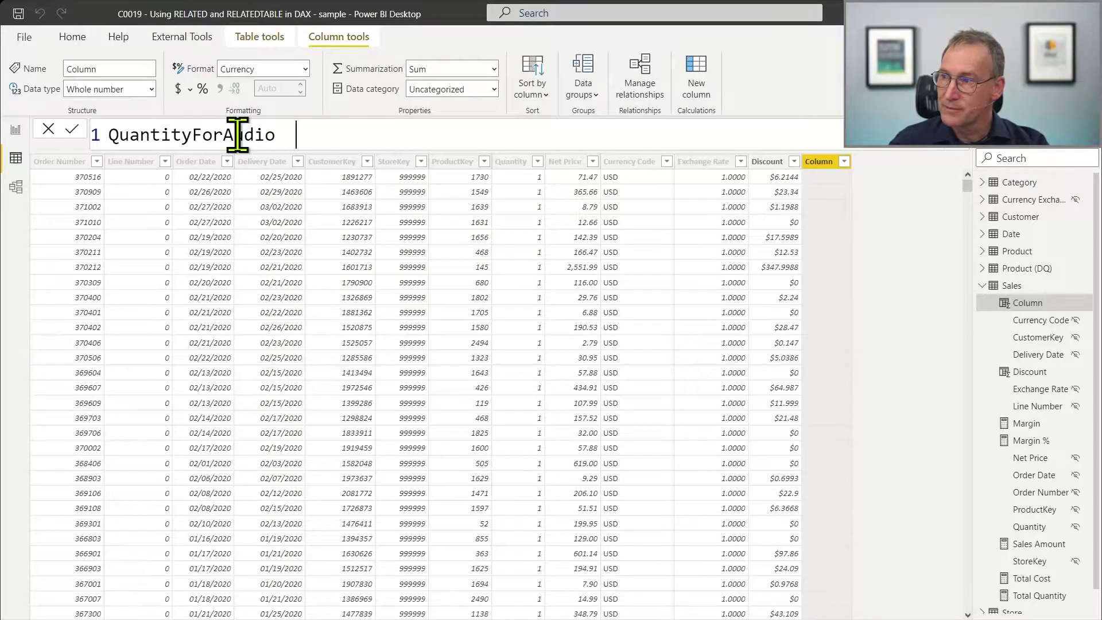
{"action": "key", "text": "shift+Return"}
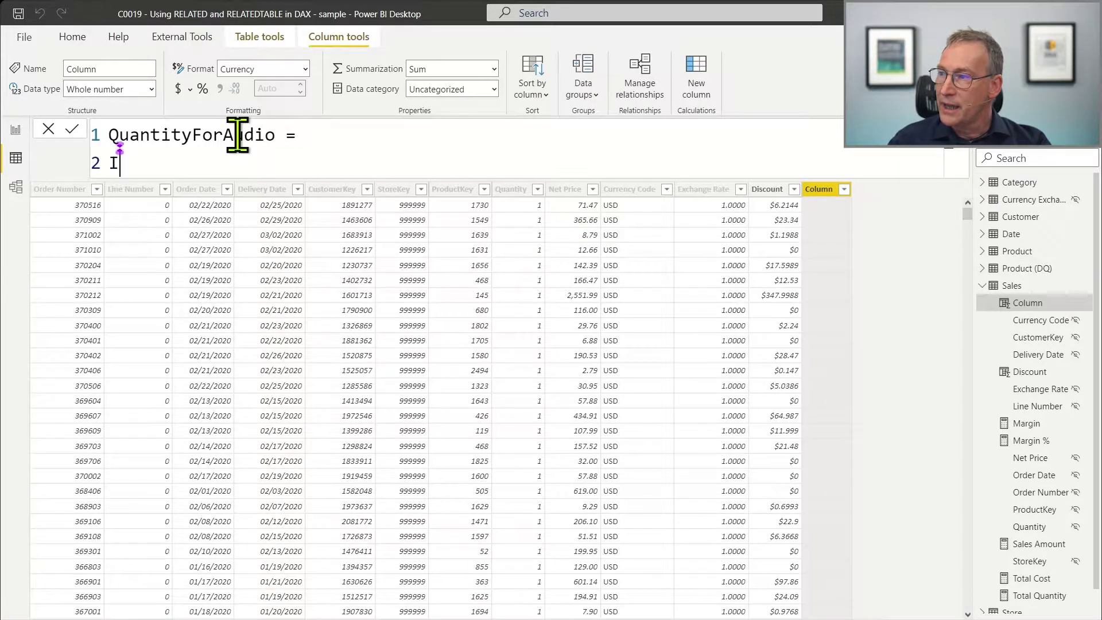
{"action": "type", "text": "IF ("}
{"action": "key", "text": "shift+Return"}
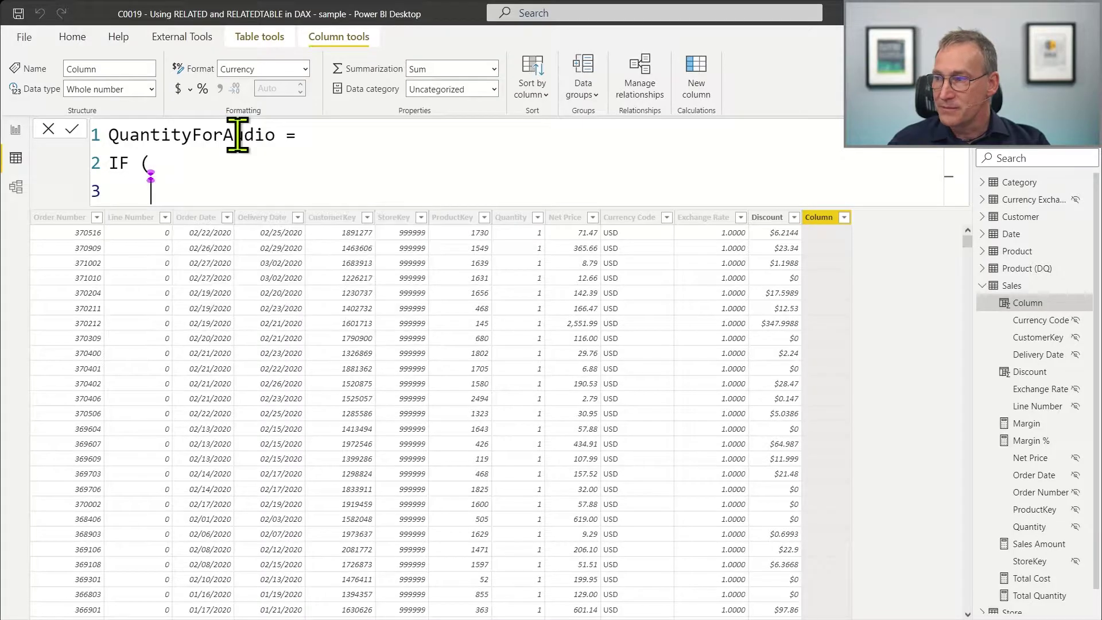
- Enter RELATED ( Category[Category] ) = "Audio" as the logical test of the IF function
{"action": "key", "text": "Tab"}
{"action": "type", "text": "RELATED ( "}
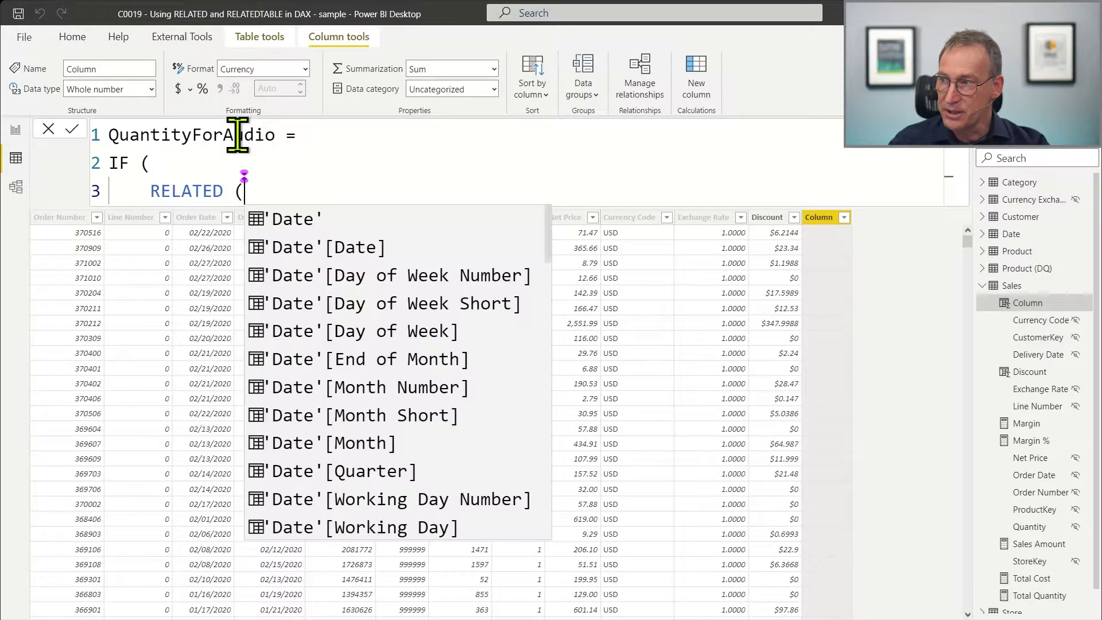
{"action": "type", "text": "Ca"}
{"action": "key", "text": "Down"}
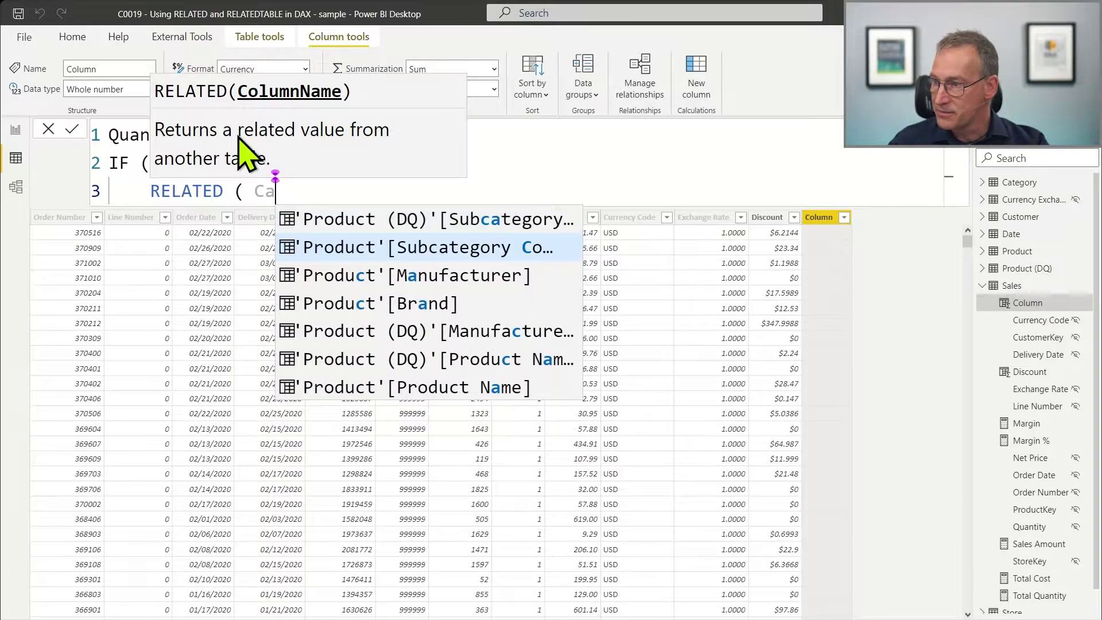
{"action": "type", "text": "tego"}
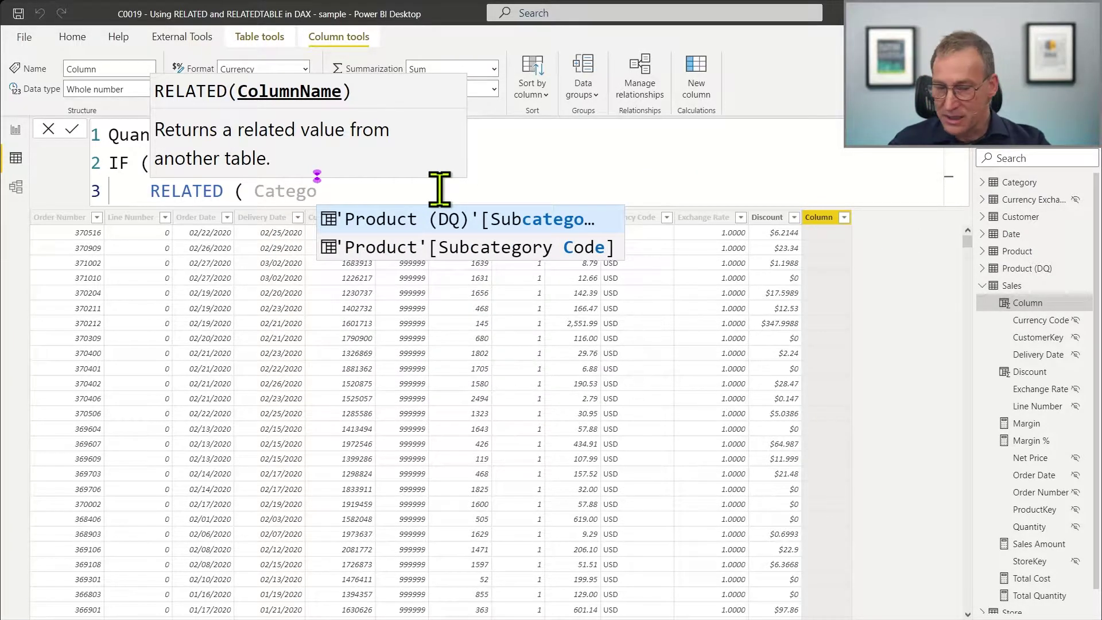
{"action": "type", "text": "yt"}
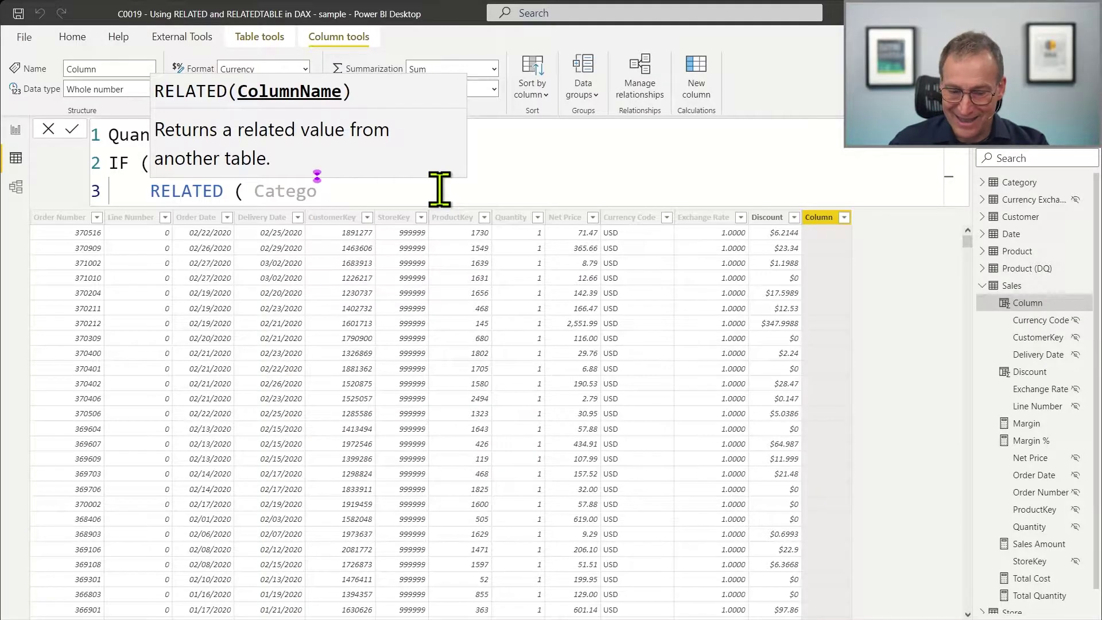
{"action": "type", "text": "ry["}
{"action": "key", "text": "Tab"}
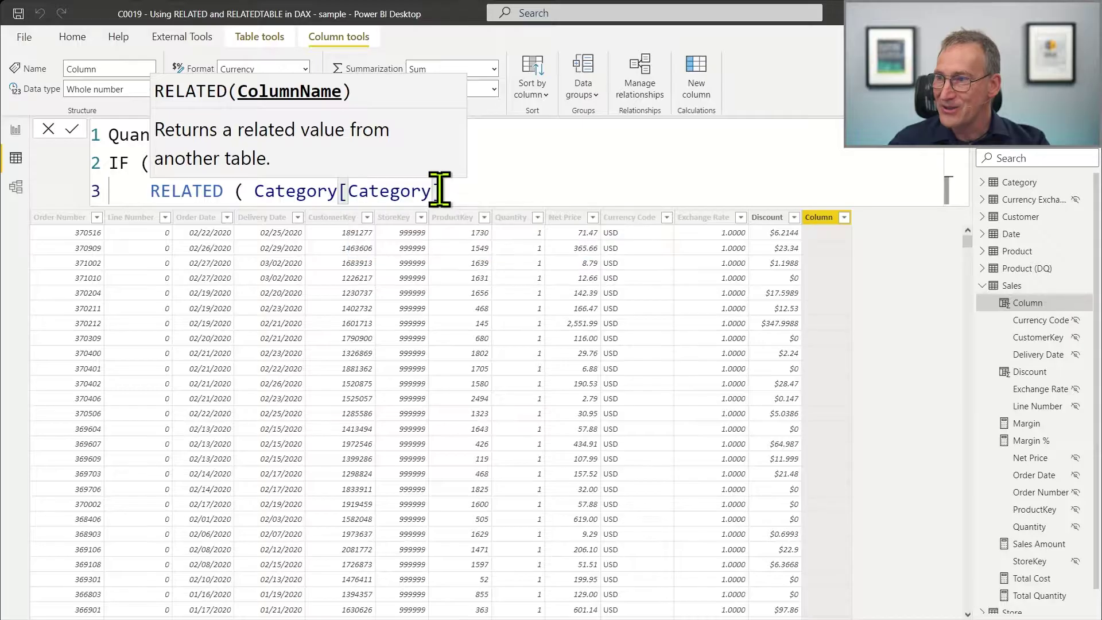
{"action": "type", "text": ") ="}
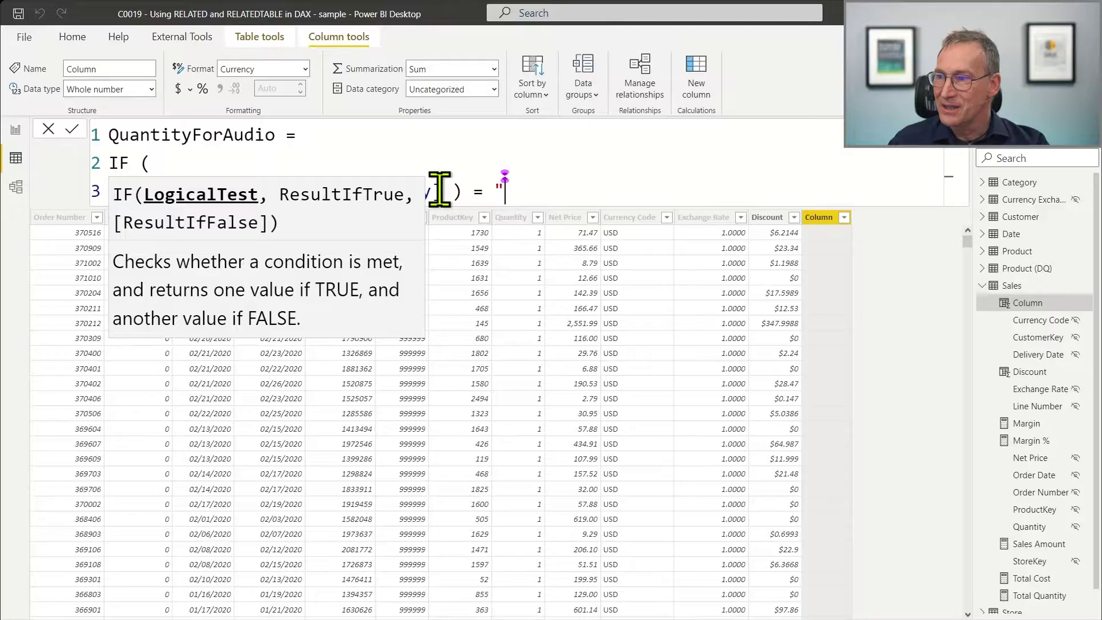
{"action": "type", "text": "\\"}
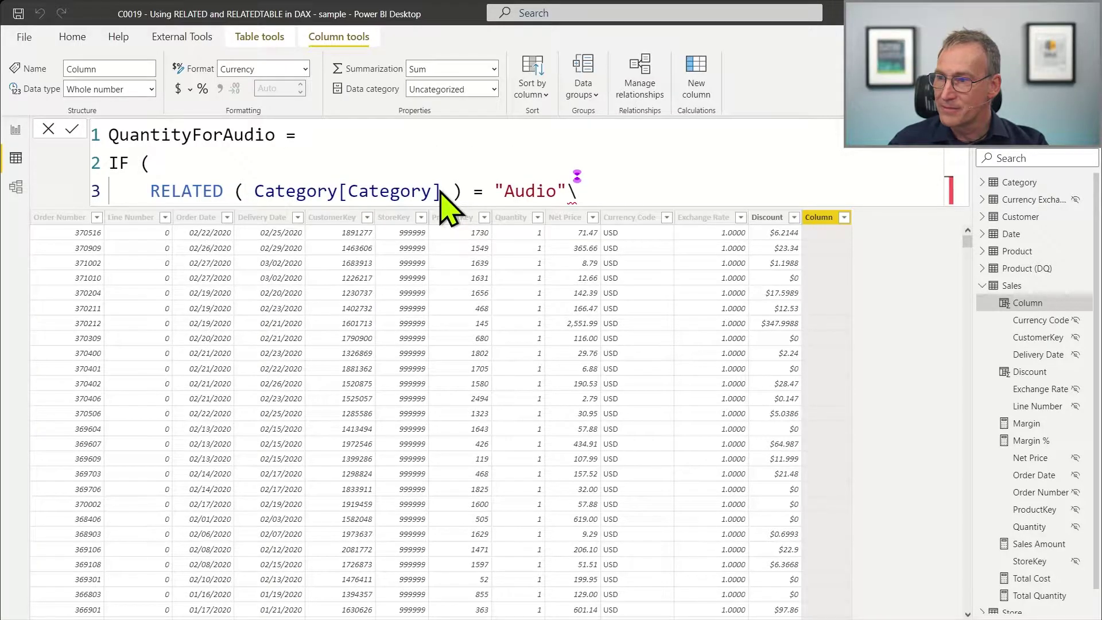
{"action": "key", "text": "BackSpace"}
{"action": "type", "text": ","}
{"action": "key", "text": "shift+Return"}
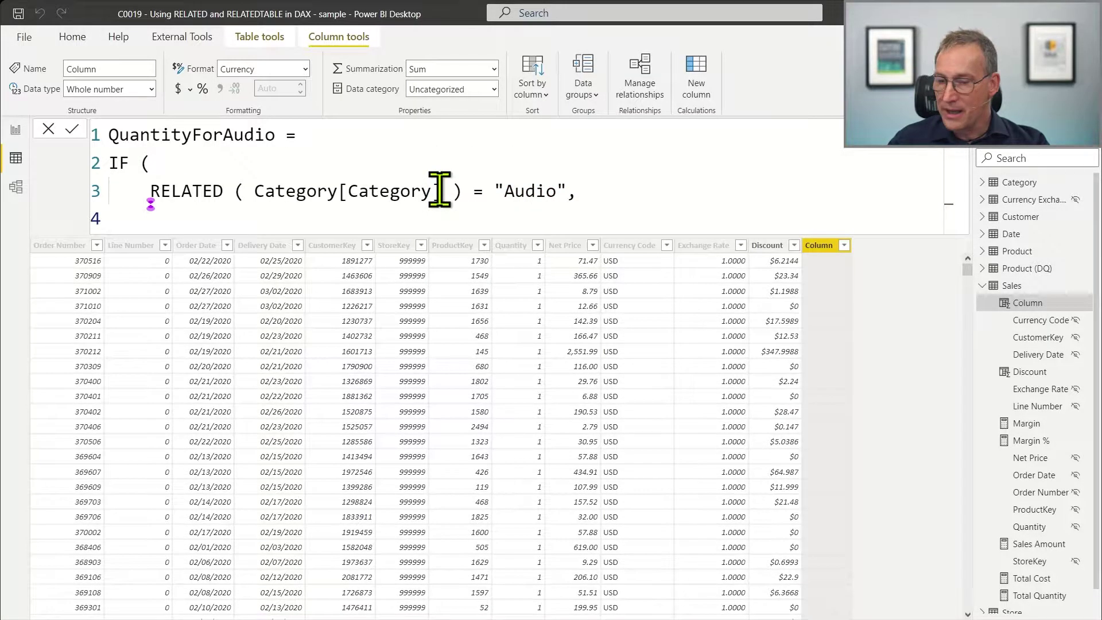
- Return Sales[Quantity] when the test is true and close the IF function on its own line
{"action": "type", "text": "Sales[Q"}
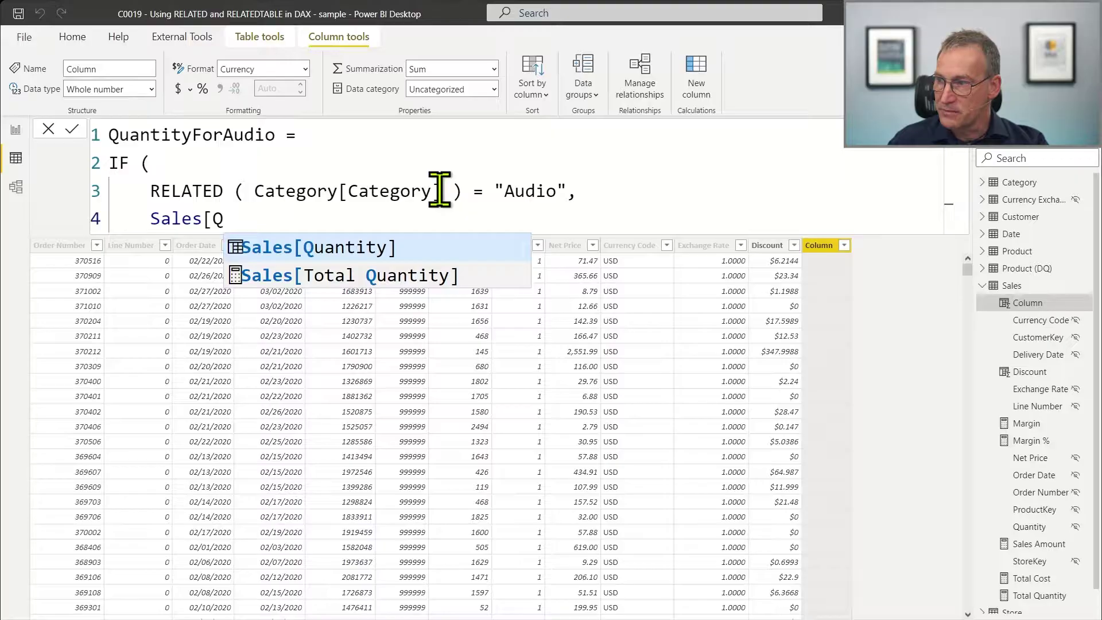
{"action": "key", "text": "Tab"}
{"action": "key", "text": "shift+Return"}
{"action": "type", "text": ")"}
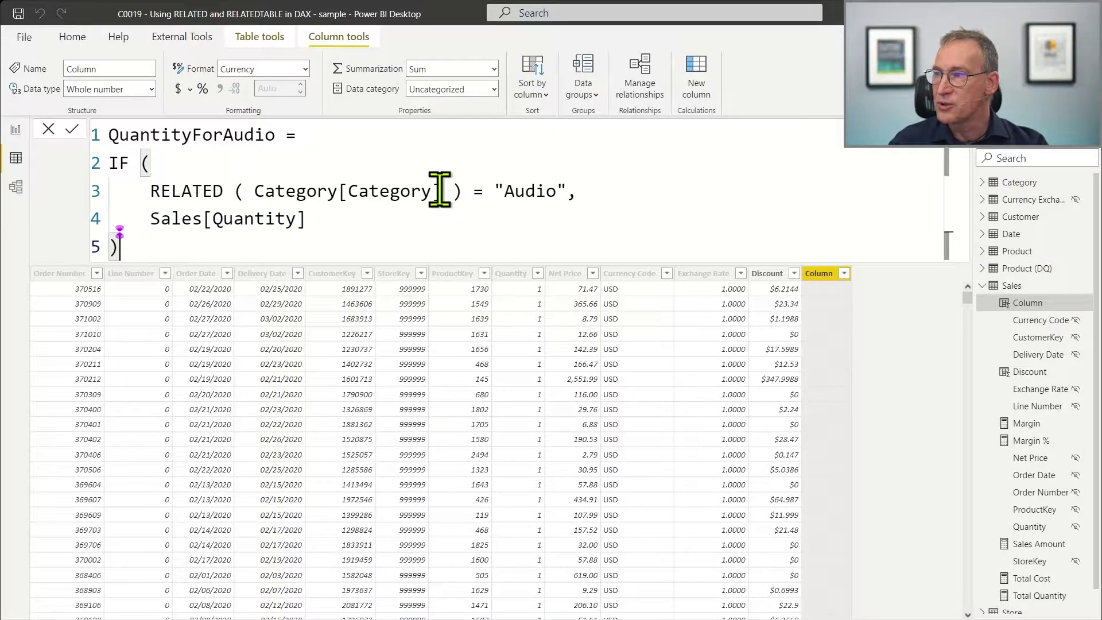
- Highlight the RELATED ( Category[Category] ) expression for review, and commit the QuantityForAudio formula
{"action": "key", "text": "shift+Right"}
{"action": "key", "text": "shift+Right"}
{"action": "key", "text": "shift+Right"}
{"action": "key", "text": "shift+Right"}
{"action": "key", "text": "shift+Right"}
{"action": "key", "text": "shift+Right"}
{"action": "key", "text": "shift+Right"}
{"action": "key", "text": "shift+Right"}
{"action": "key", "text": "shift+Right"}
{"action": "key", "text": "shift+Right"}
{"action": "key", "text": "shift+Right"}
{"action": "key", "text": "shift+Right"}
{"action": "key", "text": "shift+Right"}
{"action": "key", "text": "shift+Right"}
{"action": "key", "text": "shift+Right"}
{"action": "key", "text": "shift+Right"}
{"action": "key", "text": "shift+Right"}
{"action": "key", "text": "shift+Right"}
{"action": "key", "text": "shift+Right"}
{"action": "key", "text": "shift+Right"}
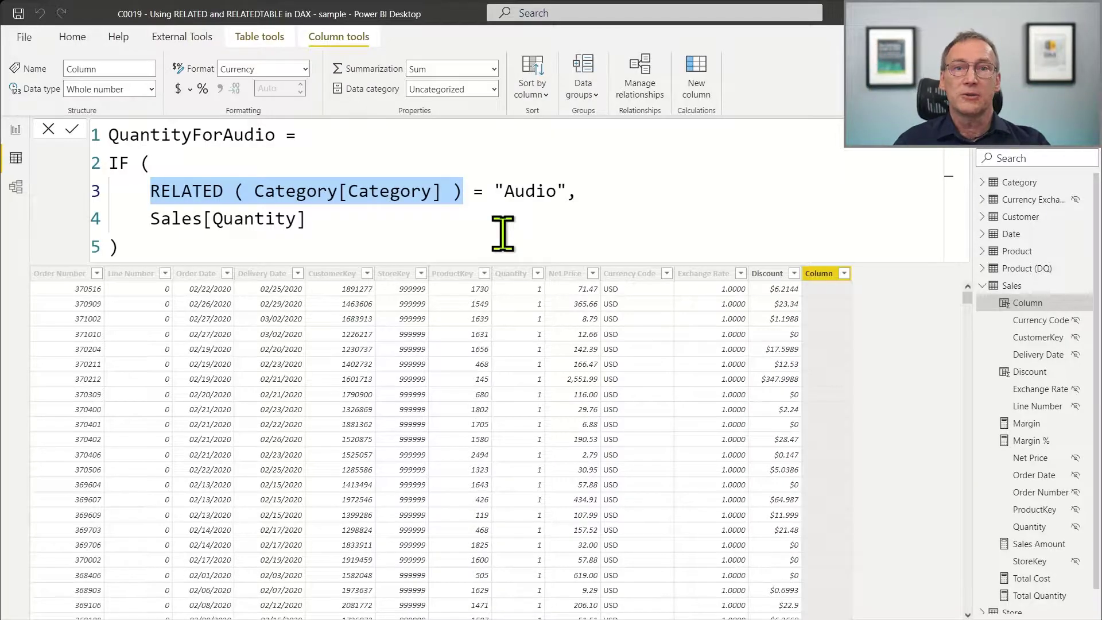
{"action": "key", "text": "Return"}
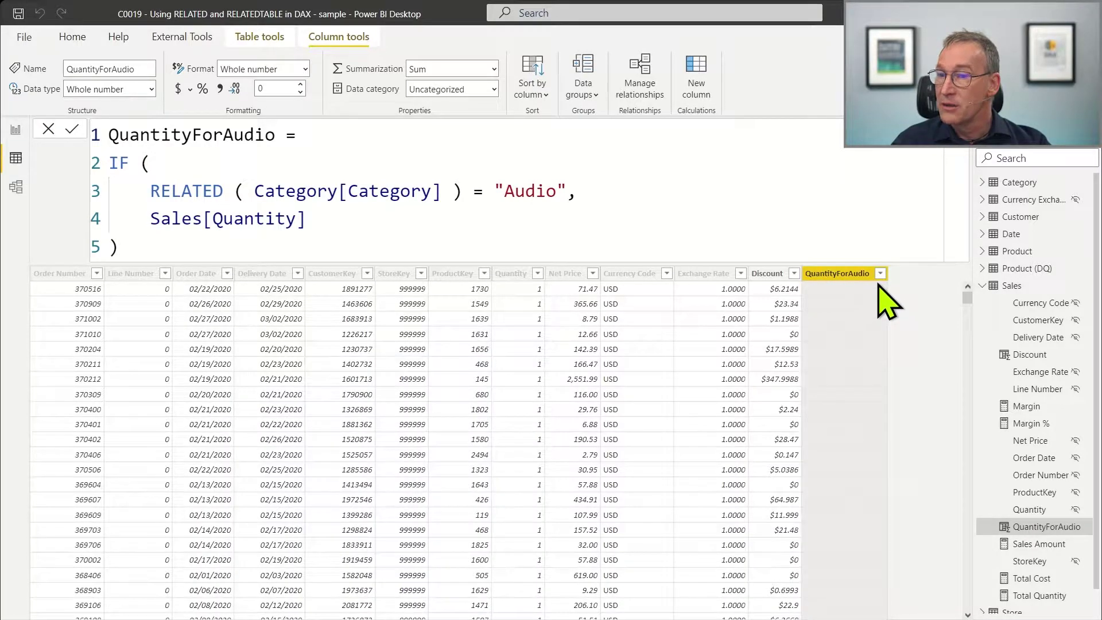
- Sort the Sales data by the QuantityForAudio column in descending order
{"action": "left_click", "coordinate": [880, 274]}
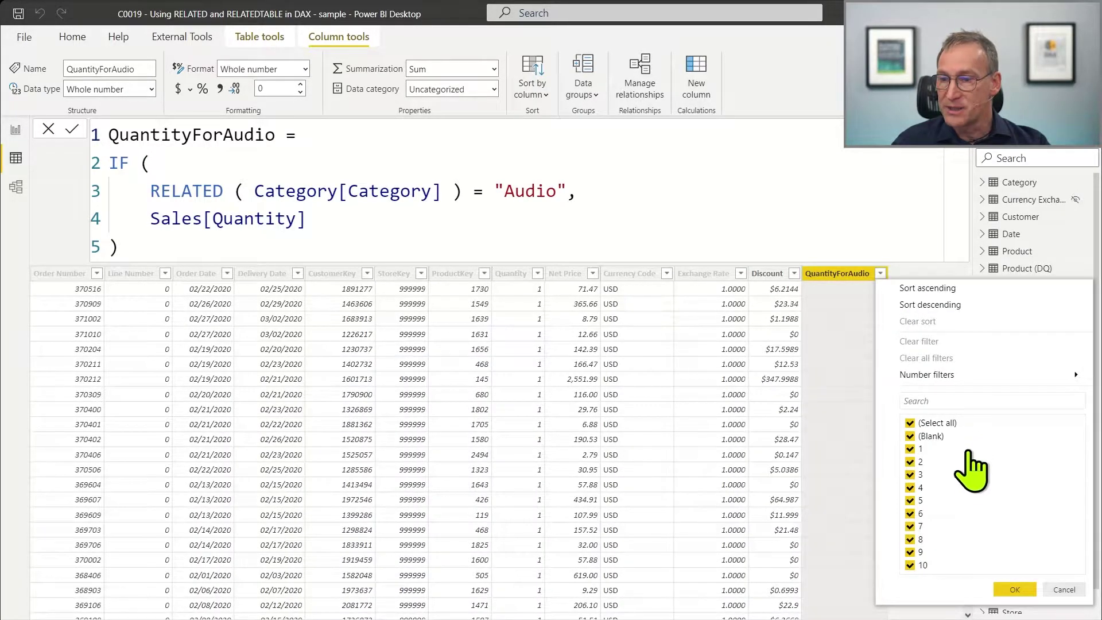
{"action": "left_click", "coordinate": [843, 356]}
{"action": "right_click", "coordinate": [841, 279]}
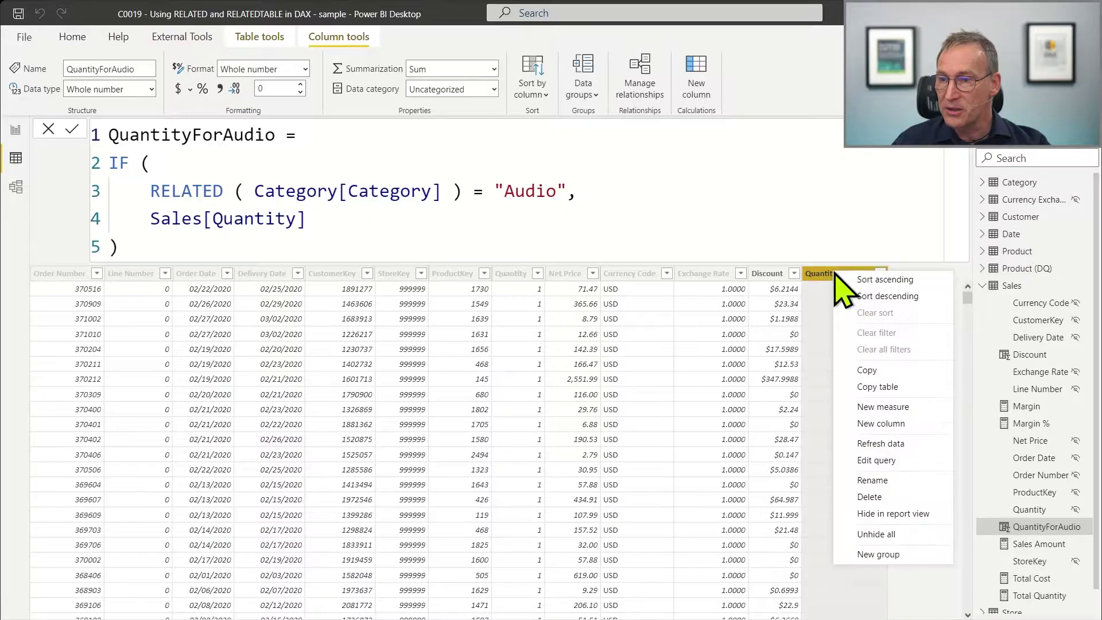
{"action": "left_click", "coordinate": [875, 296]}
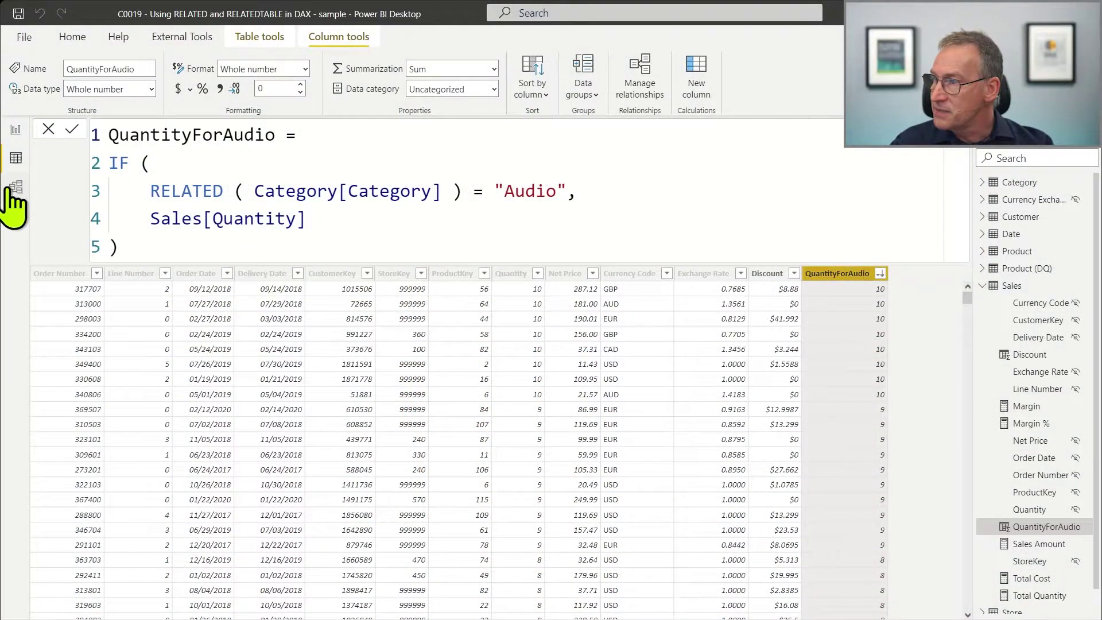
- Compare the relationship between Sales and Product with the one between Sales and Product (DQ) in the model diagram
{"action": "left_click", "coordinate": [14, 188]}
{"action": "left_click", "coordinate": [407, 180]}
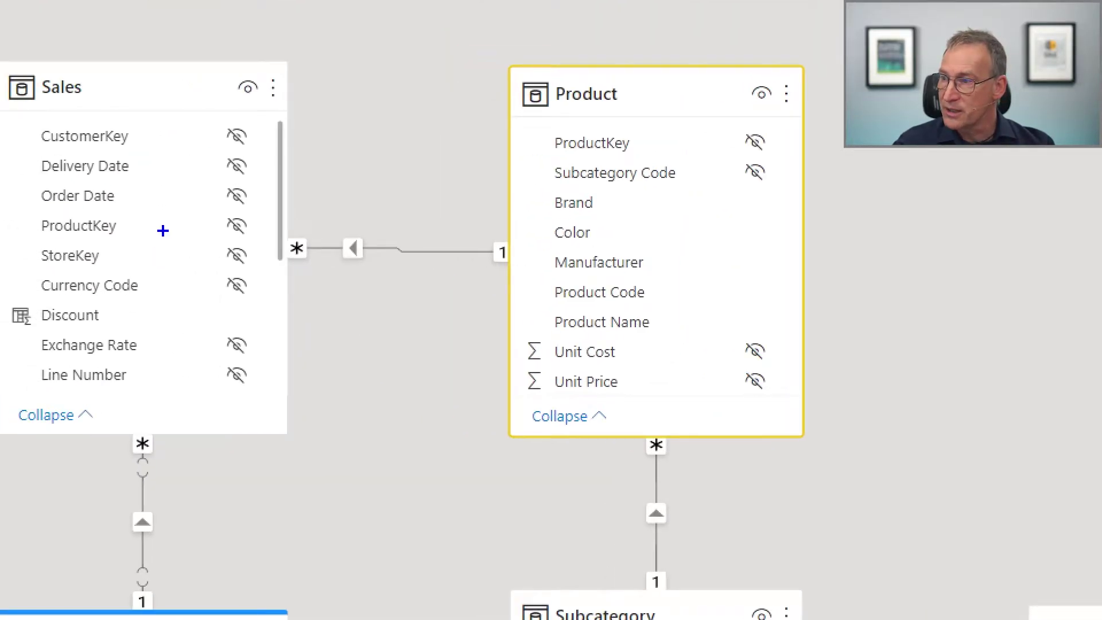
{"action": "left_click_drag", "start_coordinate": [194, 236], "coordinate": [238, 268]}
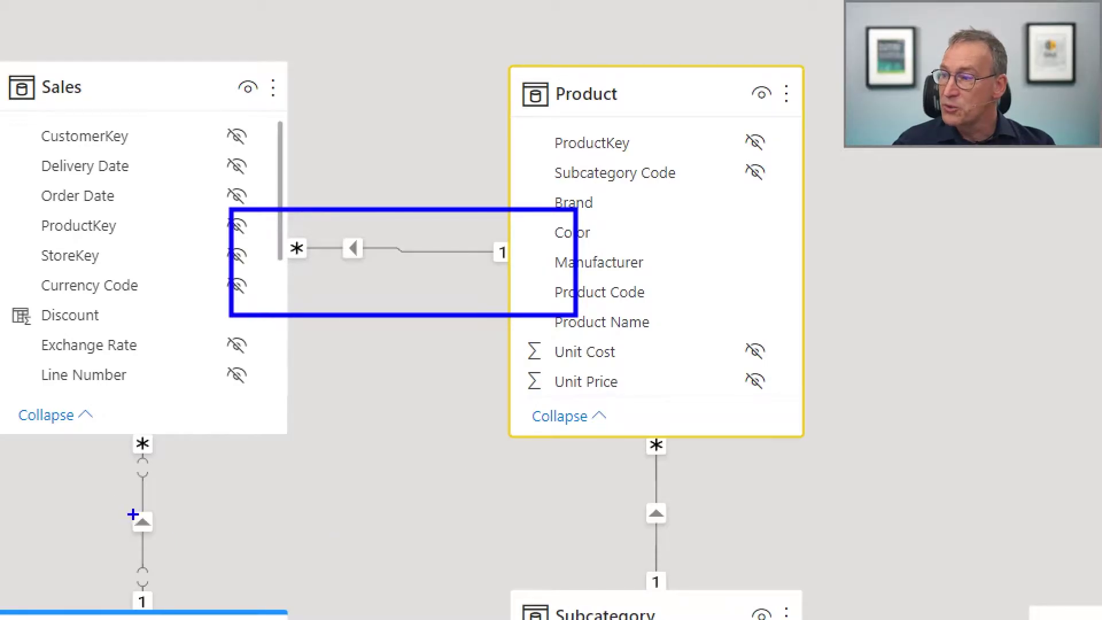
{"action": "mouse_move", "coordinate": [61, 396]}
{"action": "left_mouse_down"}
{"action": "mouse_move", "coordinate": [206, 570]}
{"action": "mouse_move", "coordinate": [216, 619]}
{"action": "left_mouse_up"}
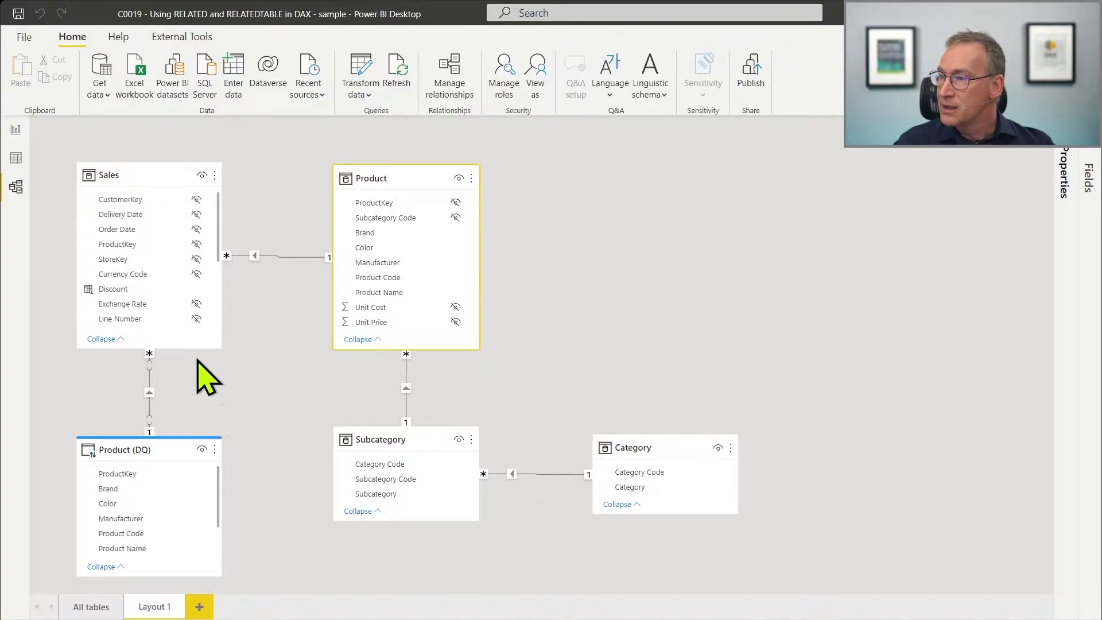
- Open the Discount column in the Sales data and change its RELATED argument to 'Product DQ'[Unit Price], committing the formula
{"action": "left_click", "coordinate": [16, 159]}
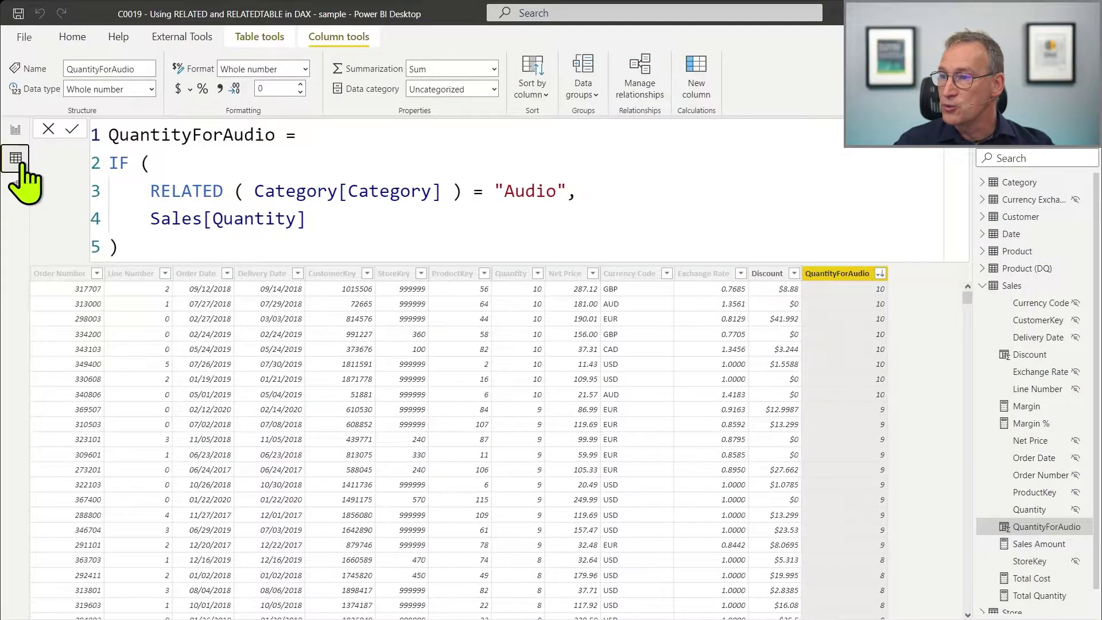
{"action": "left_click", "coordinate": [772, 280]}
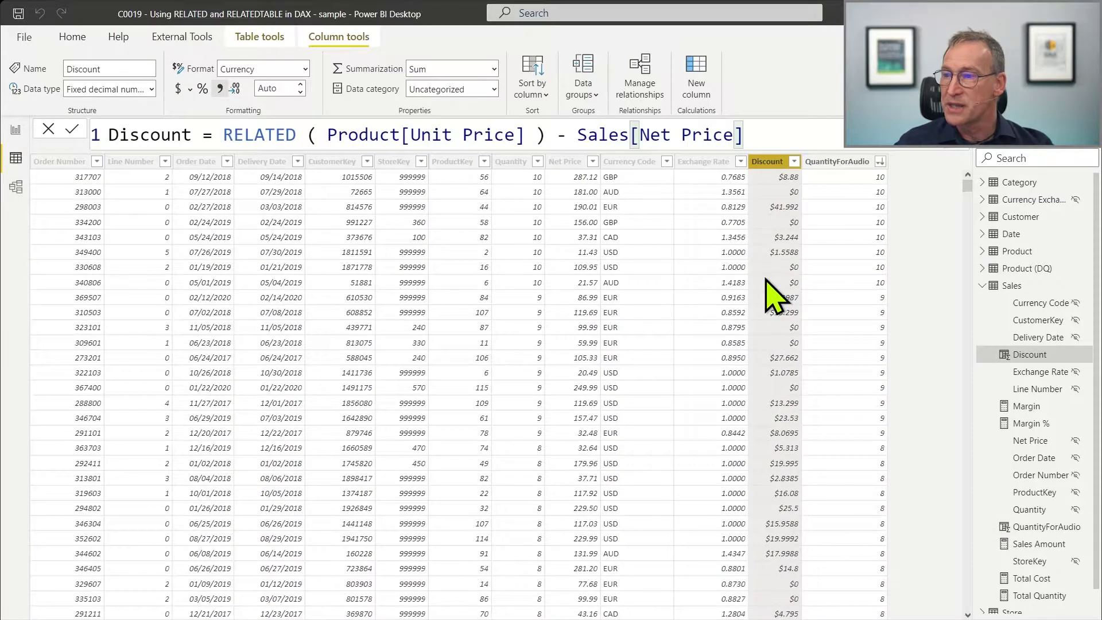
{"action": "left_click", "coordinate": [323, 135]}
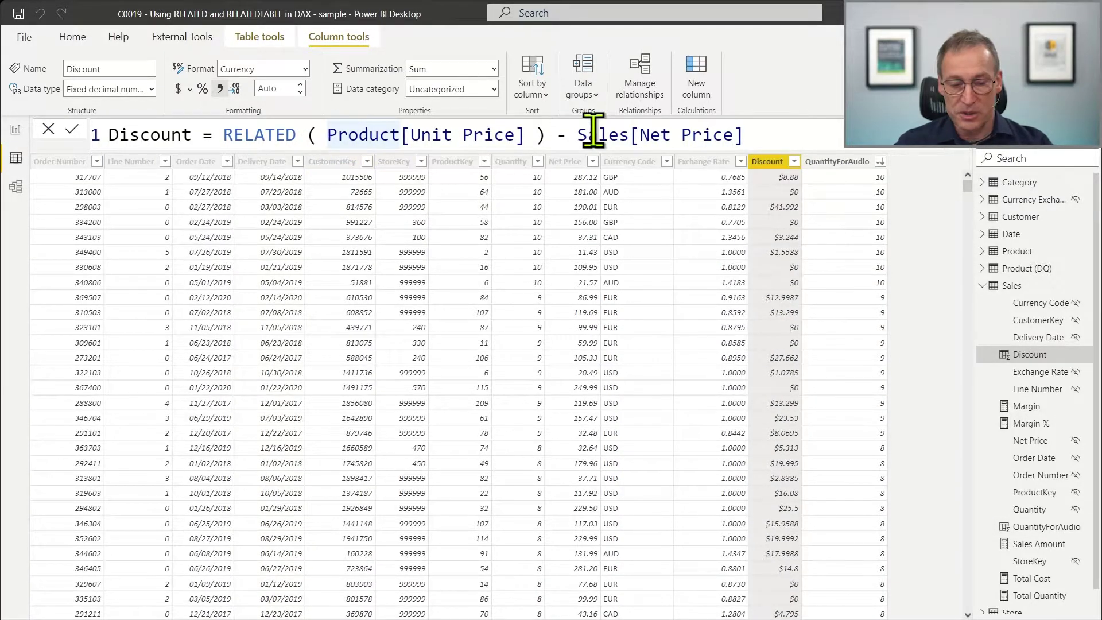
{"action": "type", "text": "'"}
{"action": "key", "text": "Escape"}
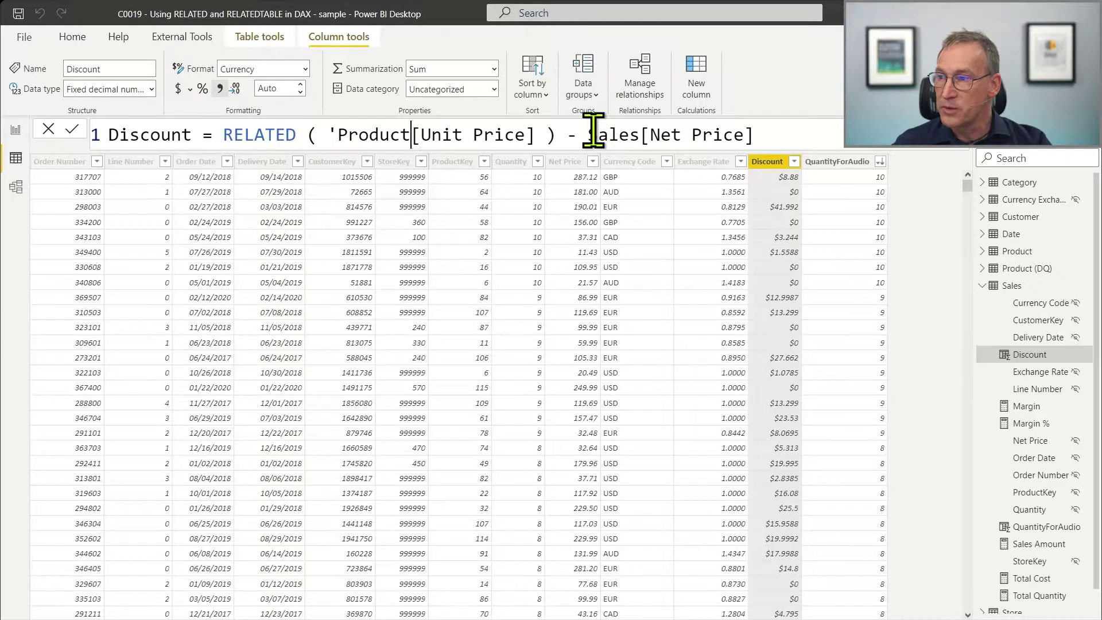
{"action": "type", "text": "DQ'"}
{"action": "key", "text": "End"}
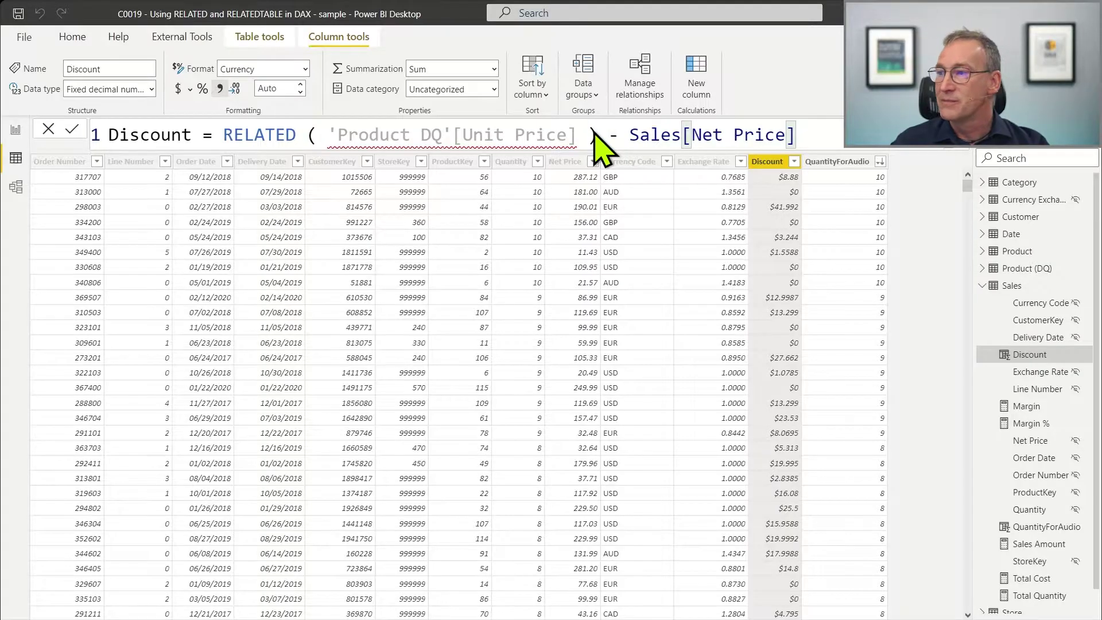
{"action": "key", "text": "Return"}
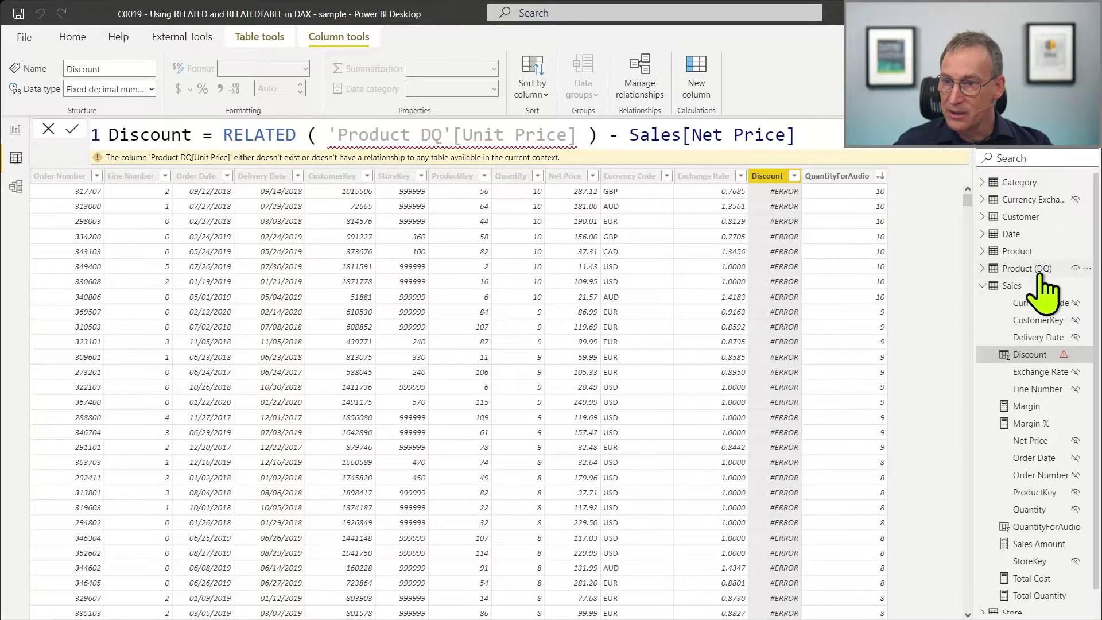
- Correct the table name in the Discount formula to 'Product (DQ)', commit it and highlight the error message
{"action": "left_click", "coordinate": [423, 134]}
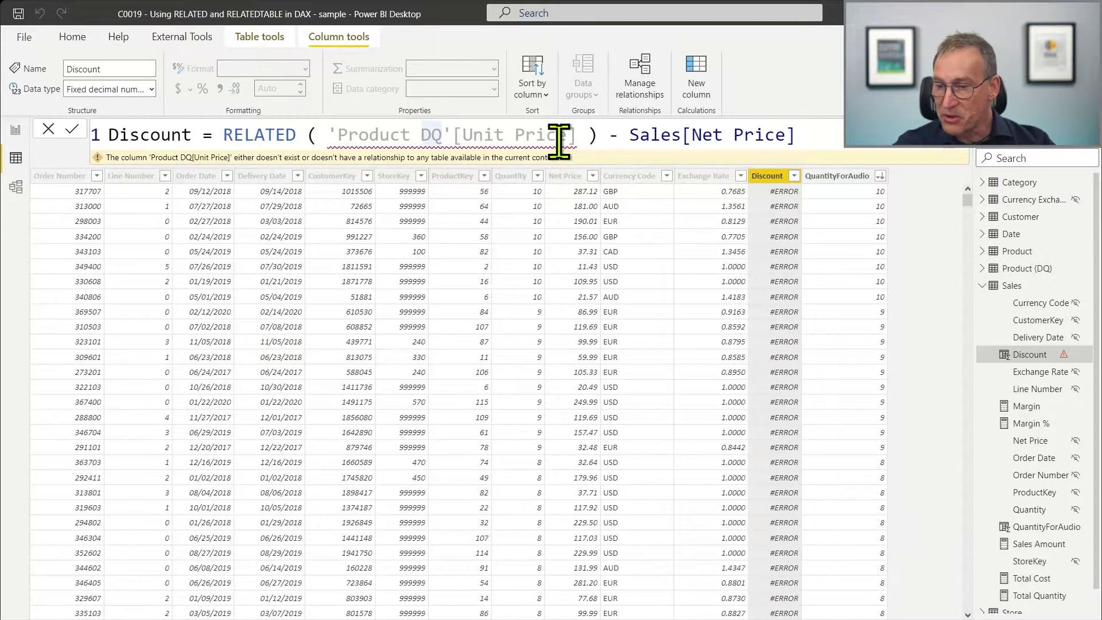
{"action": "type", "text": "("}
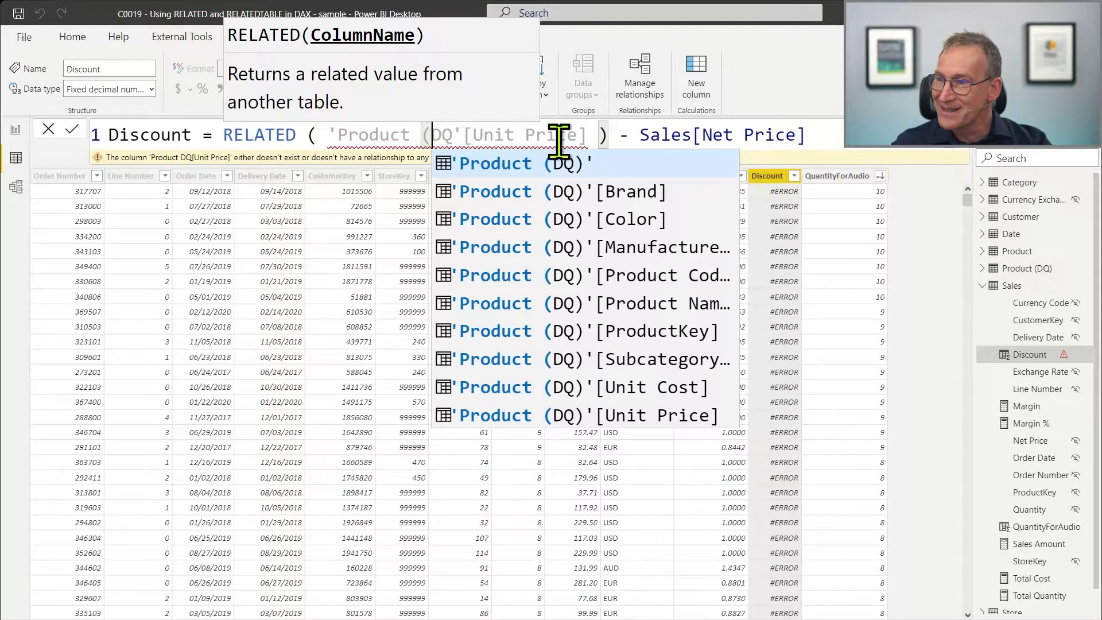
{"action": "key", "text": "Tab"}
{"action": "key", "text": "Delete"}
{"action": "key", "text": "Delete"}
{"action": "key", "text": "Delete"}
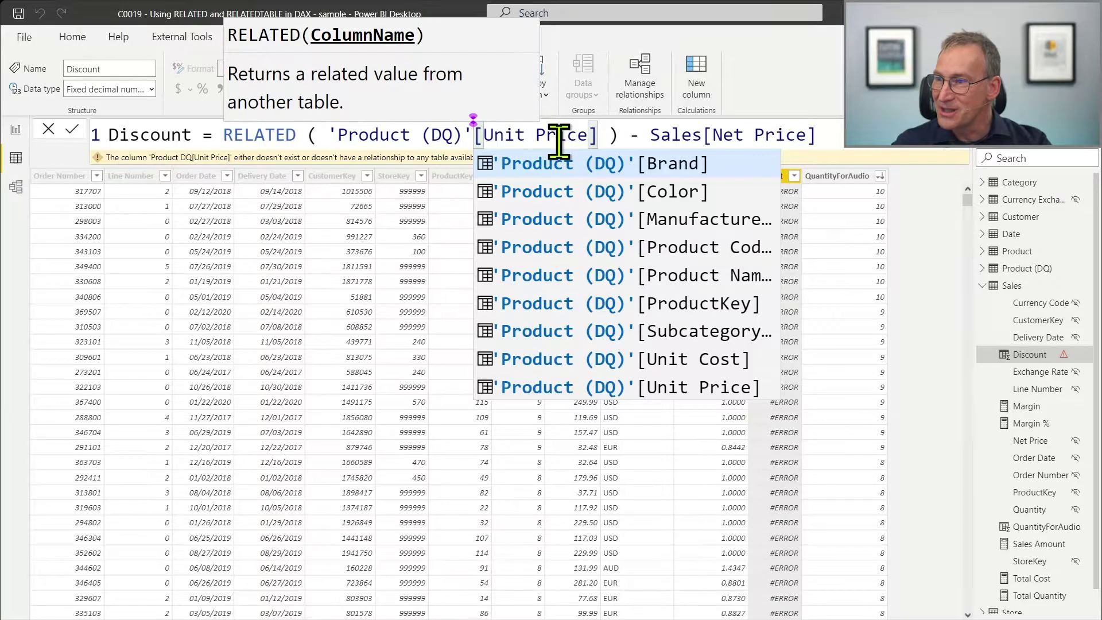
{"action": "key", "text": "End"}
{"action": "key", "text": "Return"}
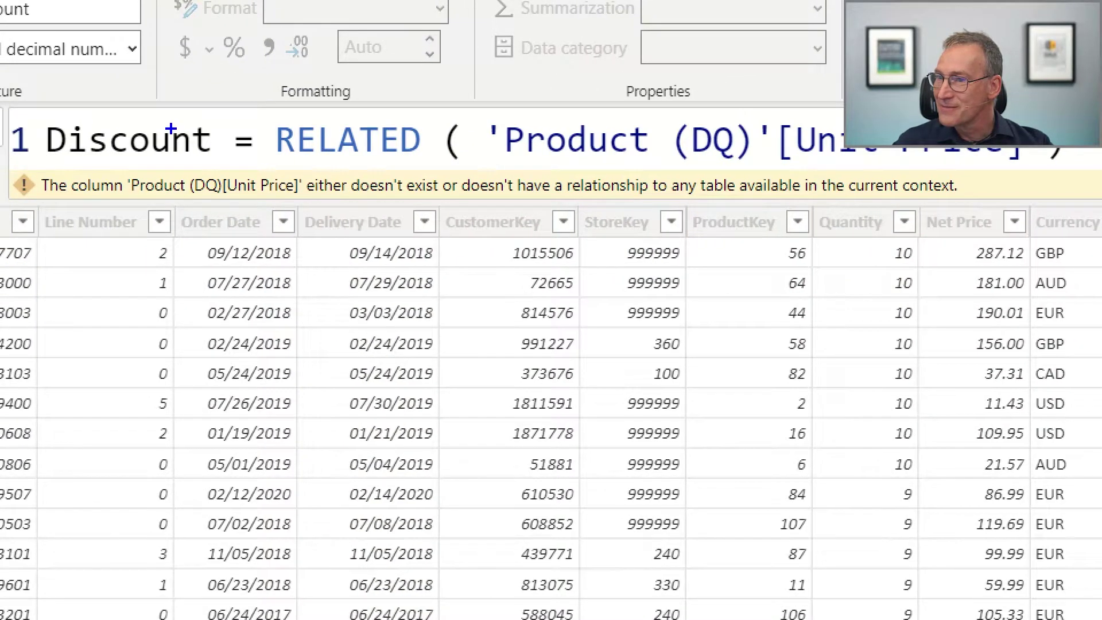
{"action": "mouse_move", "coordinate": [3, 162]}
{"action": "left_mouse_down"}
{"action": "mouse_move", "coordinate": [167, 226]}
{"action": "mouse_move", "coordinate": [1017, 218]}
{"action": "left_mouse_up"}
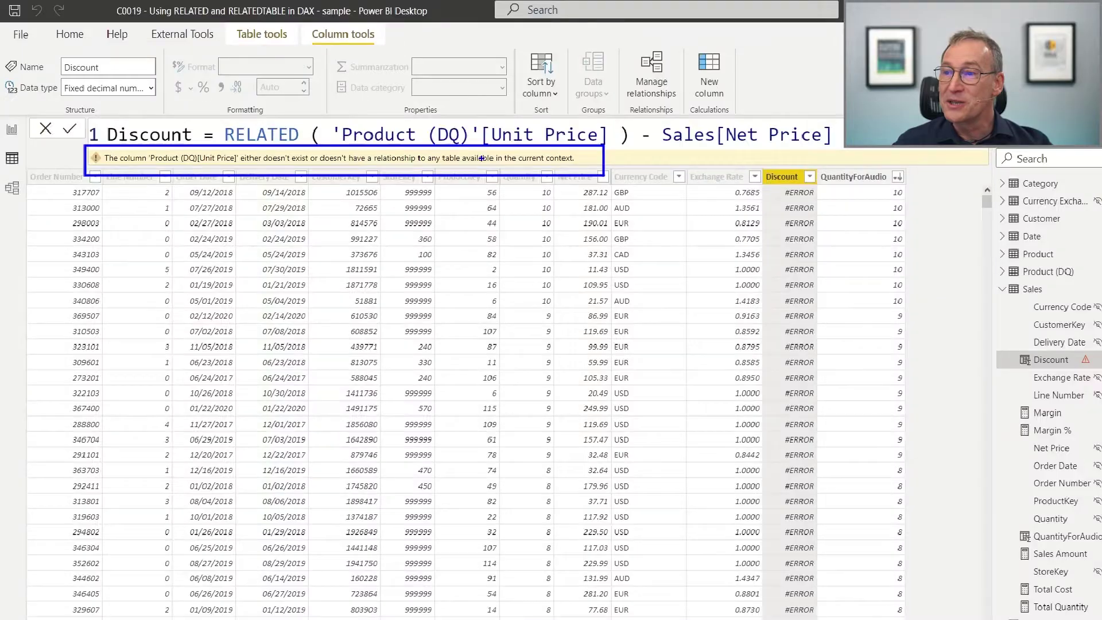
{"action": "key", "text": "Escape"}
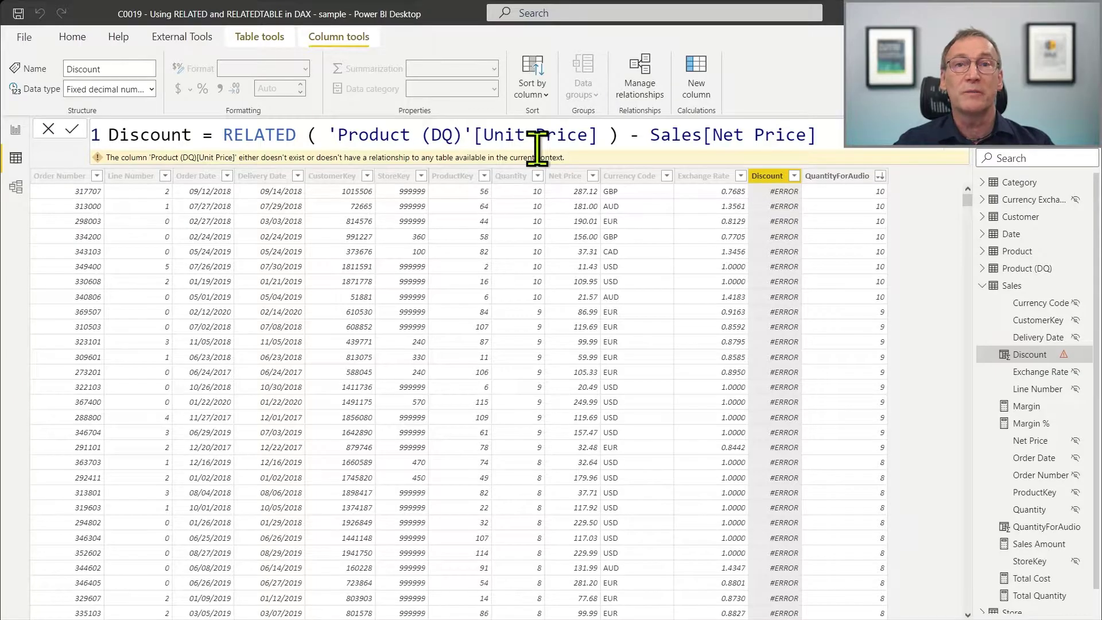
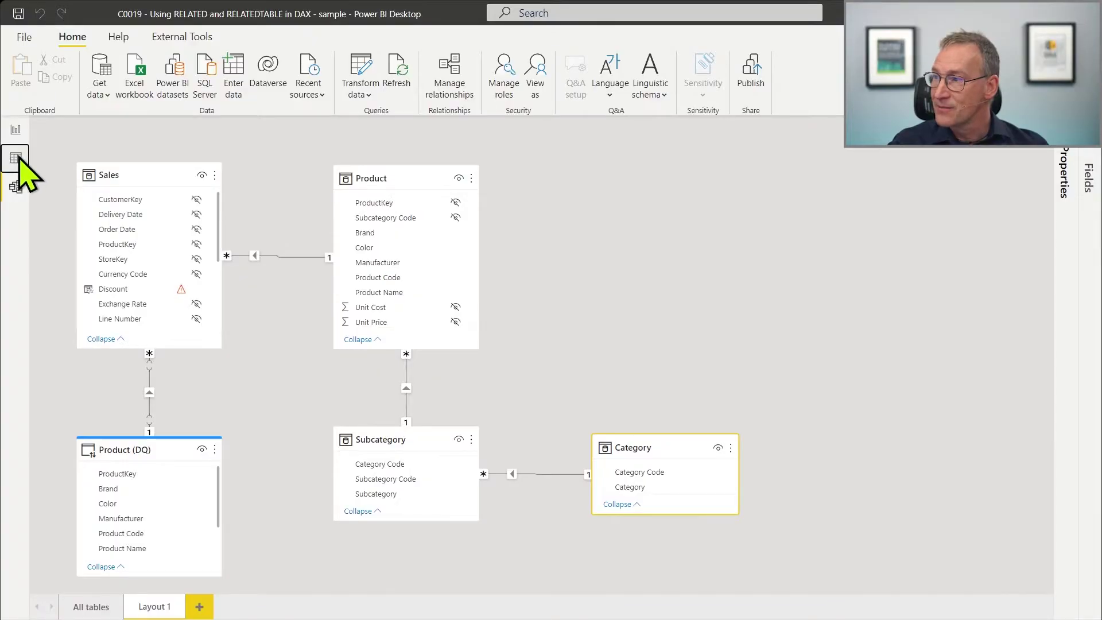
- Show the Category table's data, collapse Sales in the field list, and add a new calculated column to Category
{"action": "left_click", "coordinate": [15, 158]}
{"action": "left_click", "coordinate": [1020, 182]}
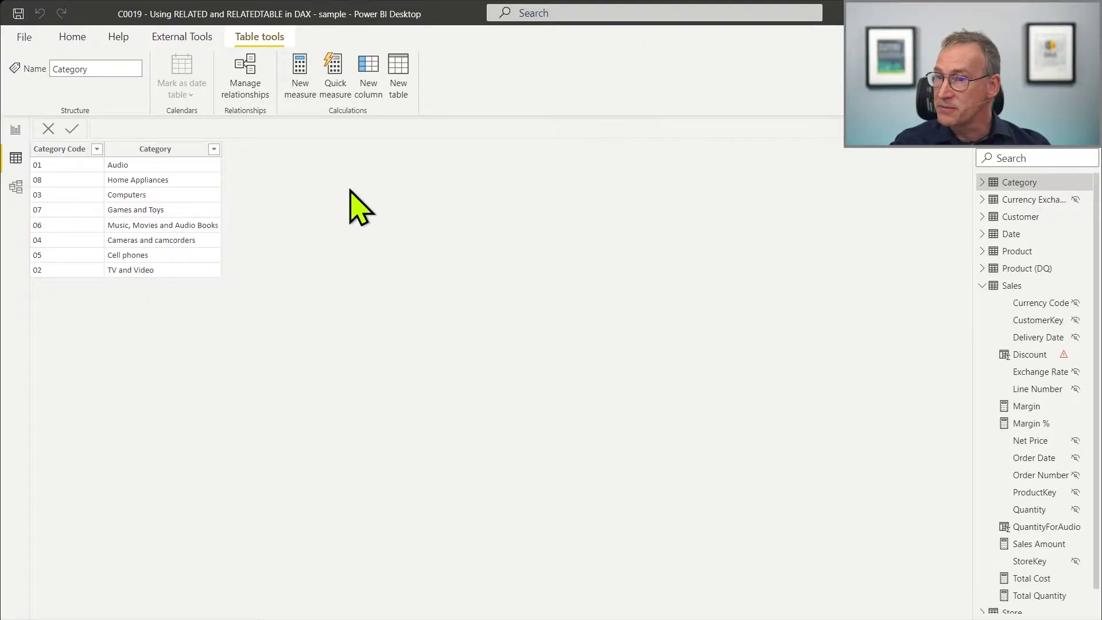
{"action": "right_click", "coordinate": [1069, 288]}
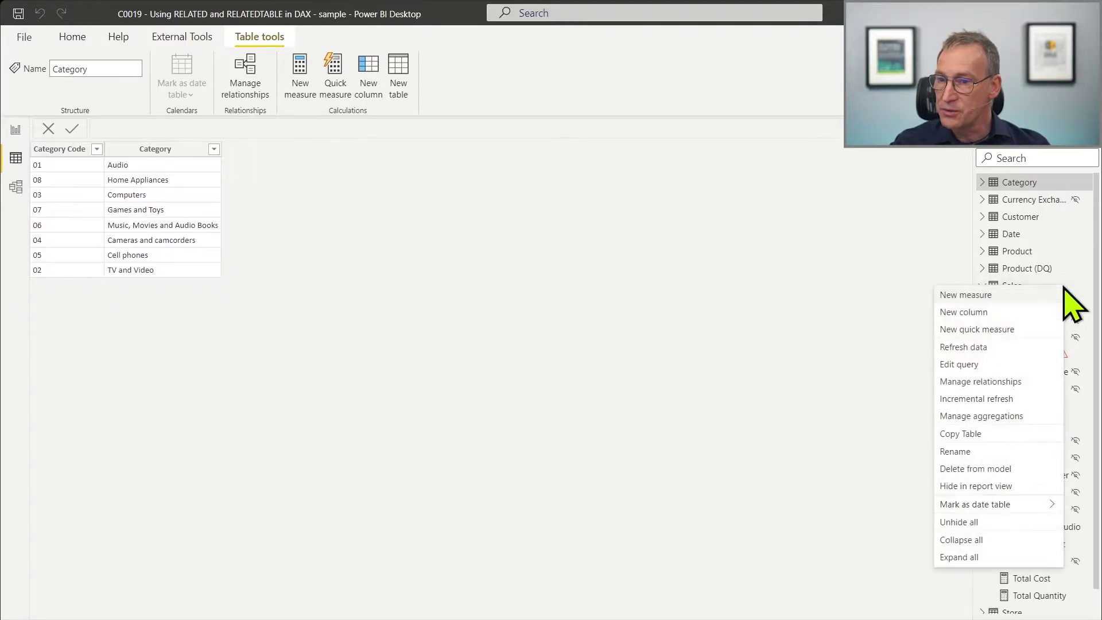
{"action": "key", "text": "Escape"}
{"action": "left_click", "coordinate": [981, 287]}
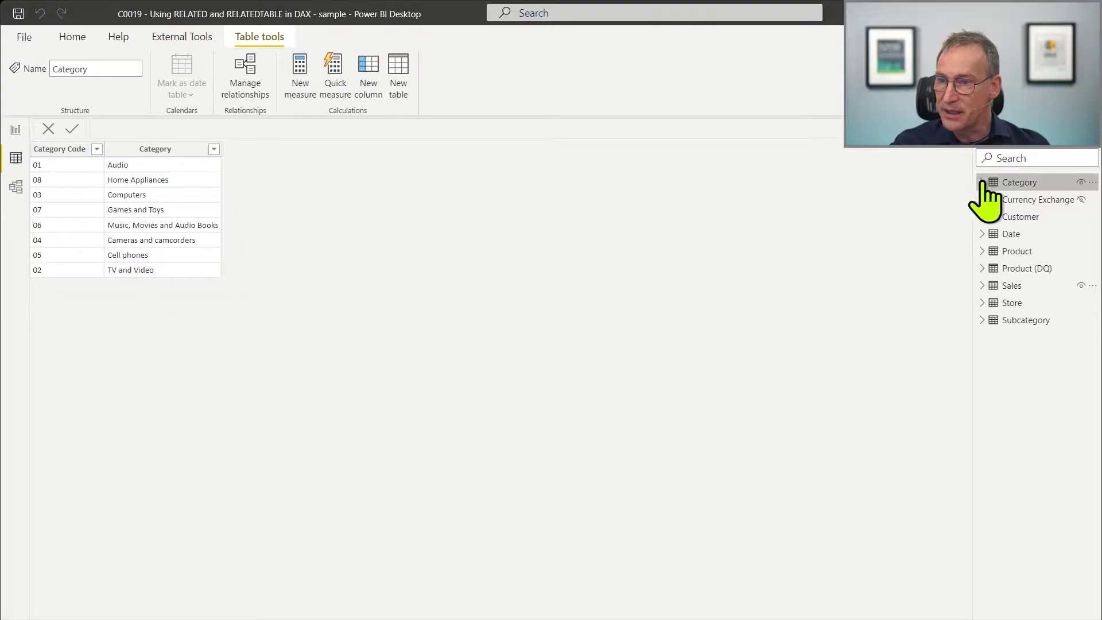
{"action": "left_click", "coordinate": [984, 182]}
{"action": "right_click", "coordinate": [1062, 184]}
{"action": "left_click", "coordinate": [1009, 209]}
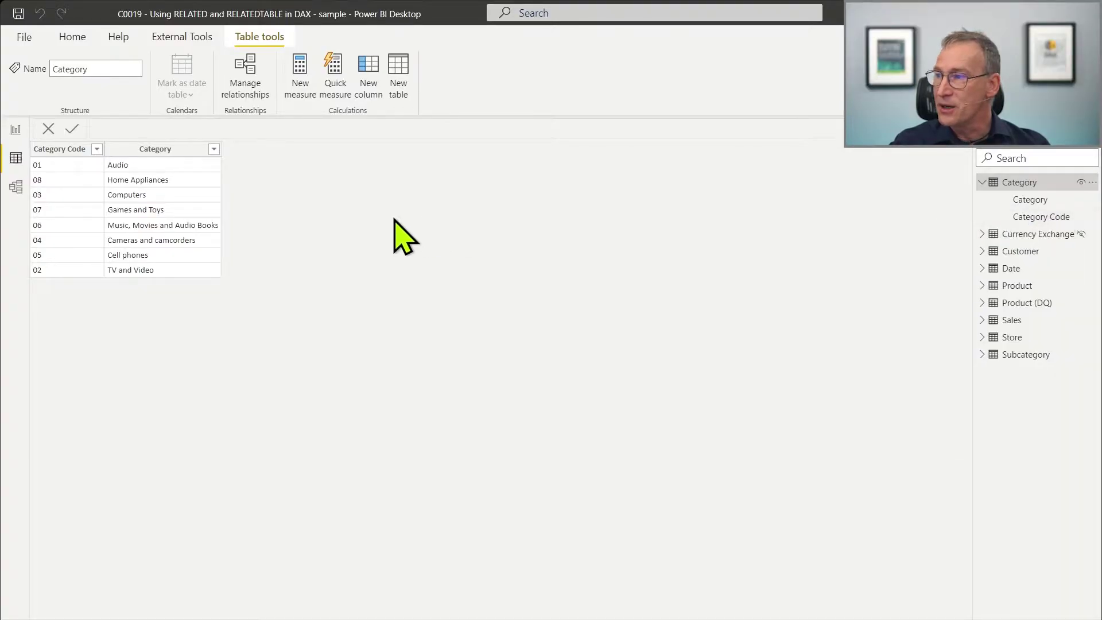
- Define the new Category column as Num Transactions = COUNTROWS ( RELATEDTABLE ( Sales ) )
{"action": "left_click_drag", "start_coordinate": [216, 130], "coordinate": [89, 138]}
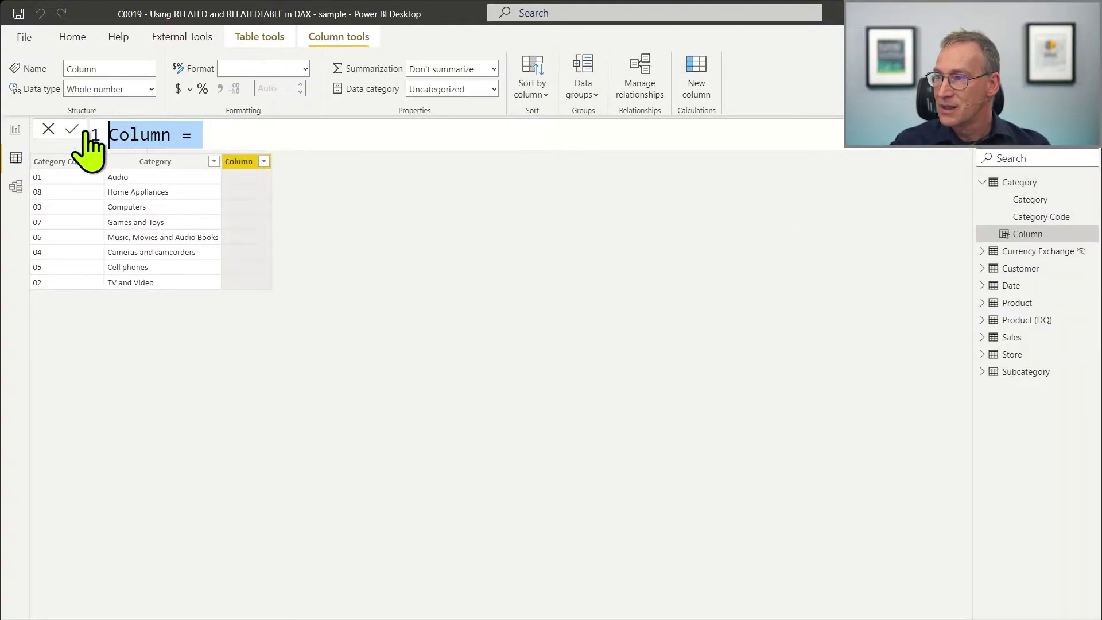
{"action": "type", "text": "Num "}
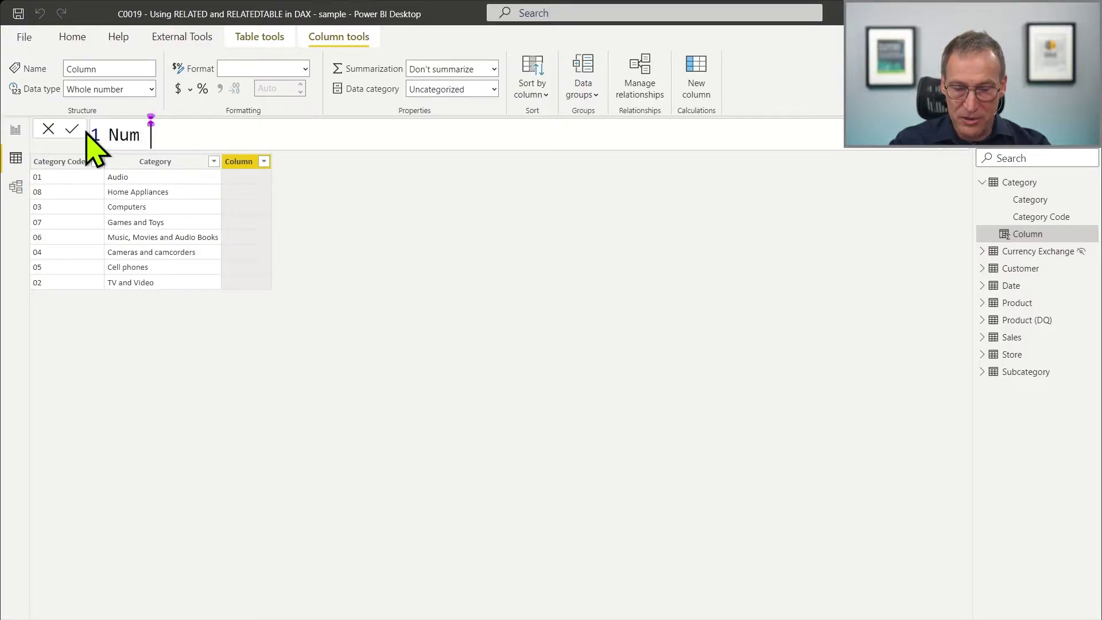
{"action": "type", "text": "Transactions "}
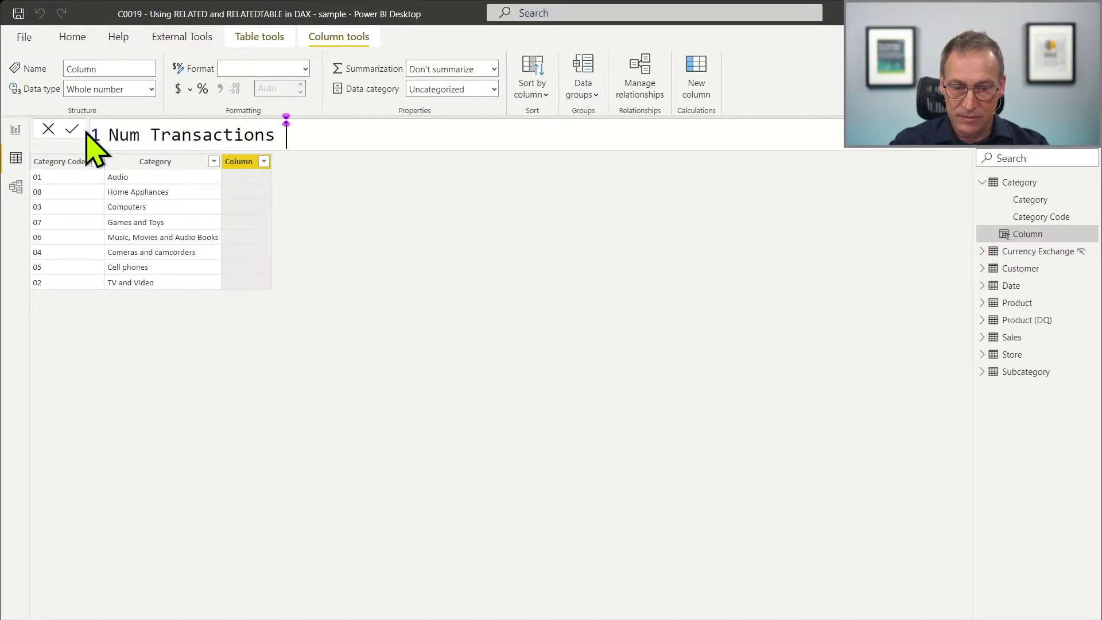
{"action": "type", "text": "= COUNTR"}
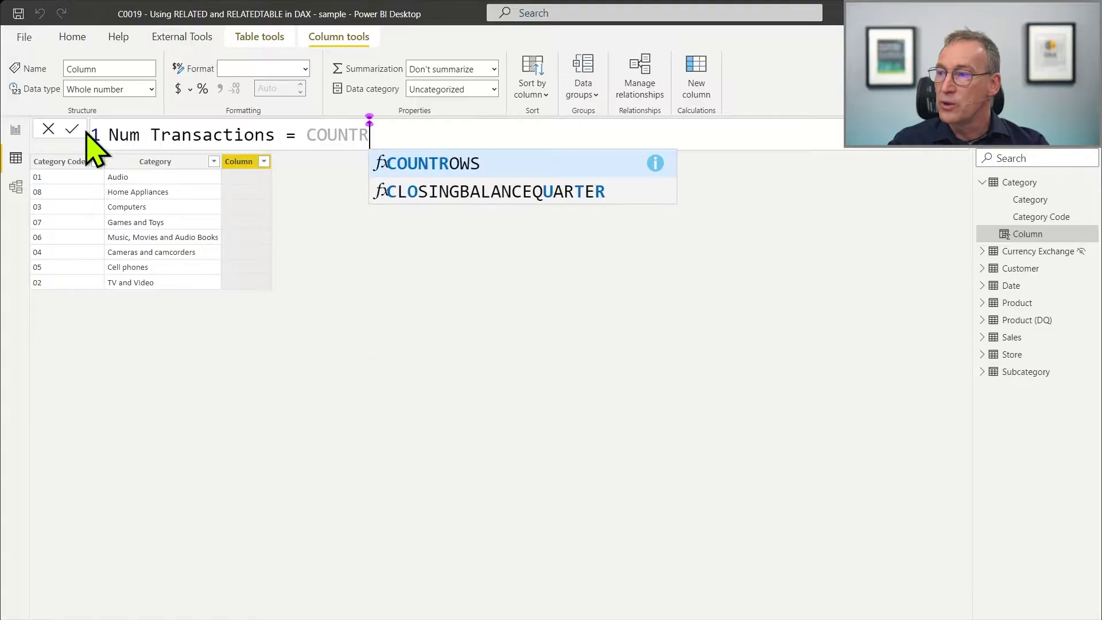
{"action": "type", "text": "OWS ( "}
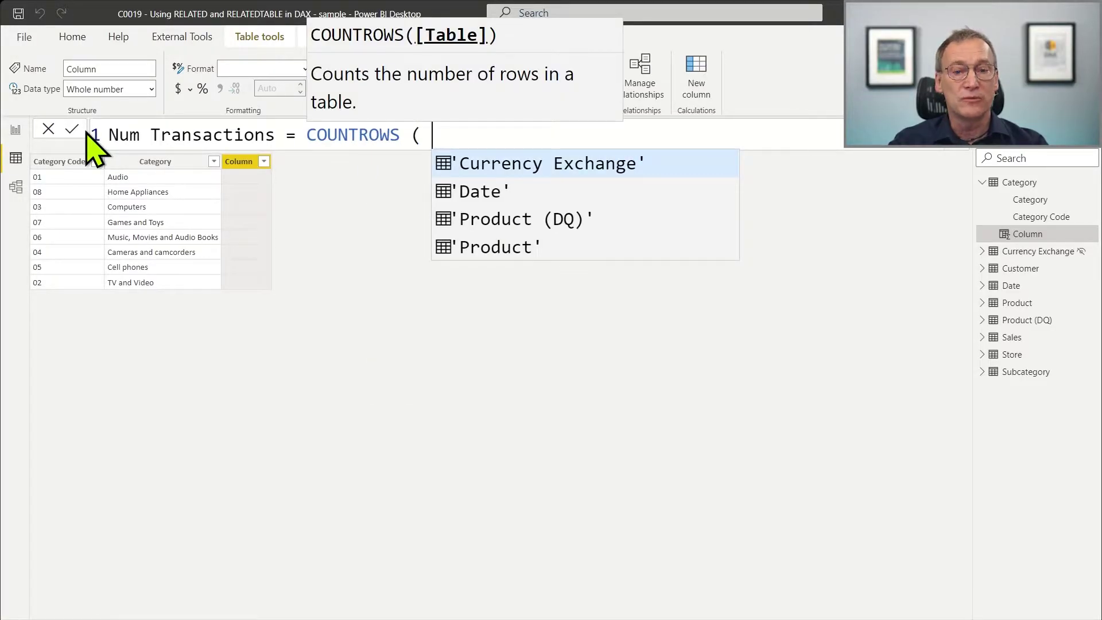
{"action": "type", "text": "RELATED"}
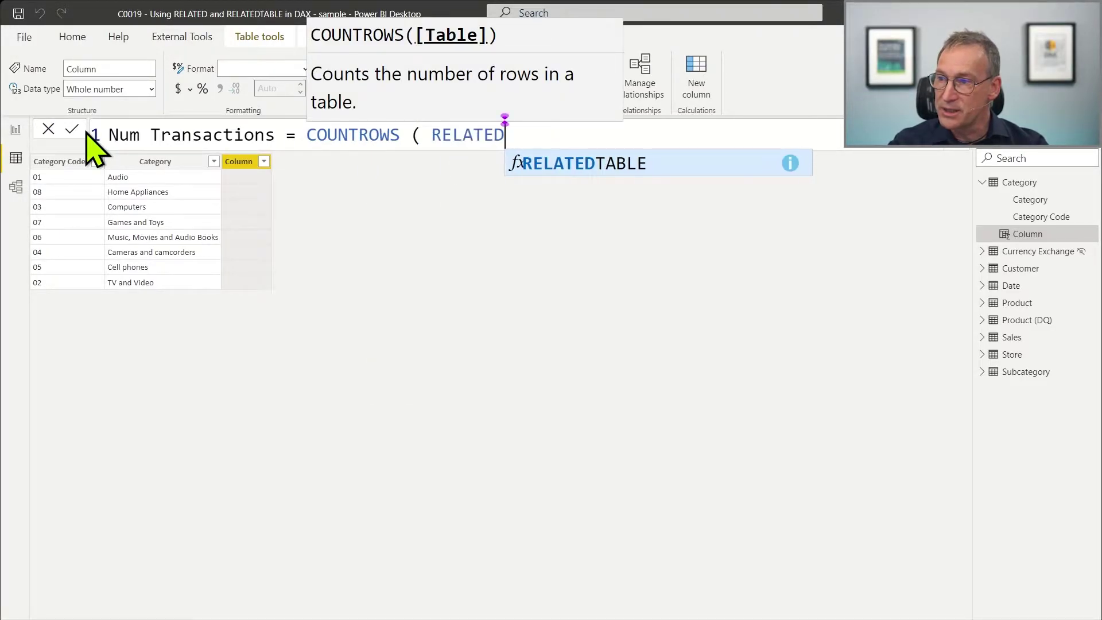
{"action": "type", "text": "TABLE ( Sal"}
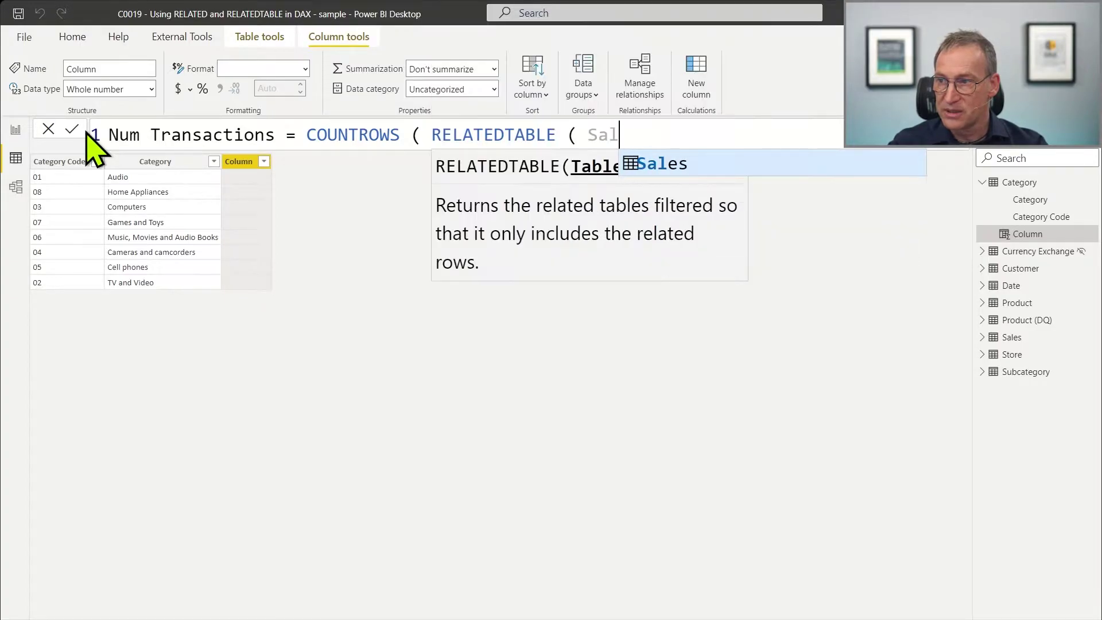
{"action": "type", "text": "es ) )"}
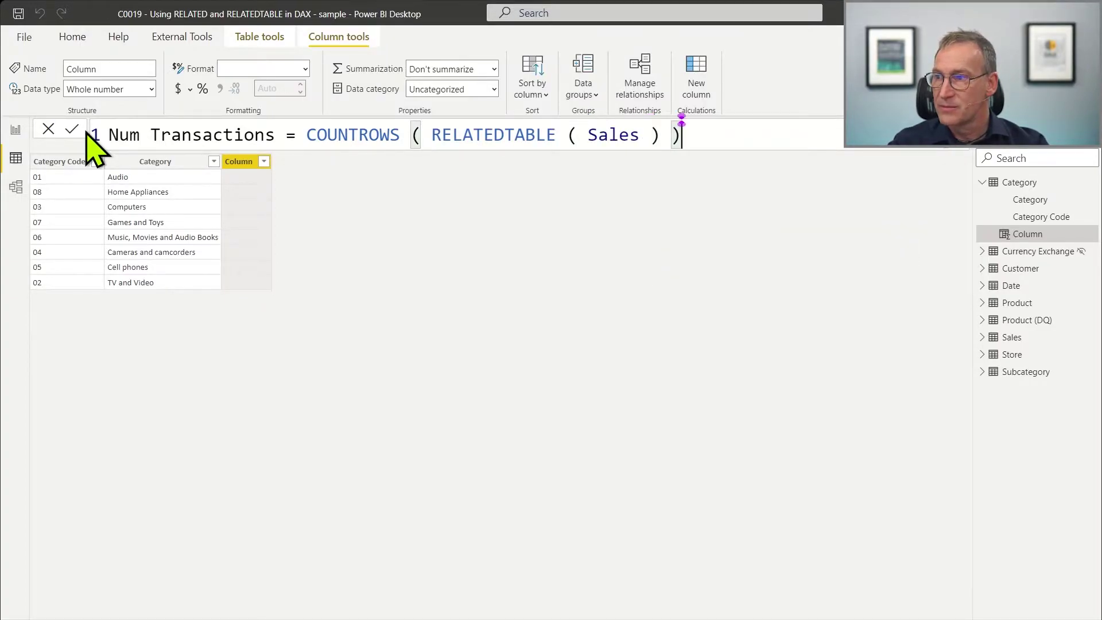
- Remove RELATEDTABLE so the formula reads COUNTROWS ( Sales ), commit it and highlight the Num Transactions values
{"action": "key", "text": "Home"}
{"action": "key", "text": "ctrl+Right"}
{"action": "key", "text": "ctrl+Right"}
{"action": "key", "text": "ctrl+Right"}
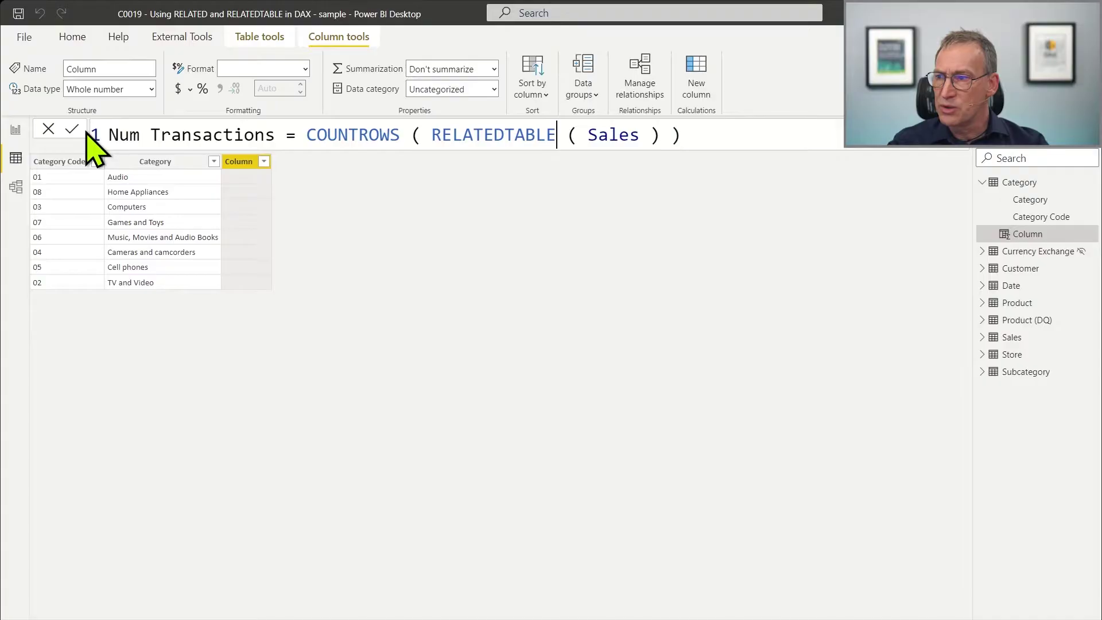
{"action": "key", "text": "ctrl+shift+Right"}
{"action": "key", "text": "Delete"}
{"action": "key", "text": "Delete"}
{"action": "key", "text": "Delete"}
{"action": "key", "text": "End"}
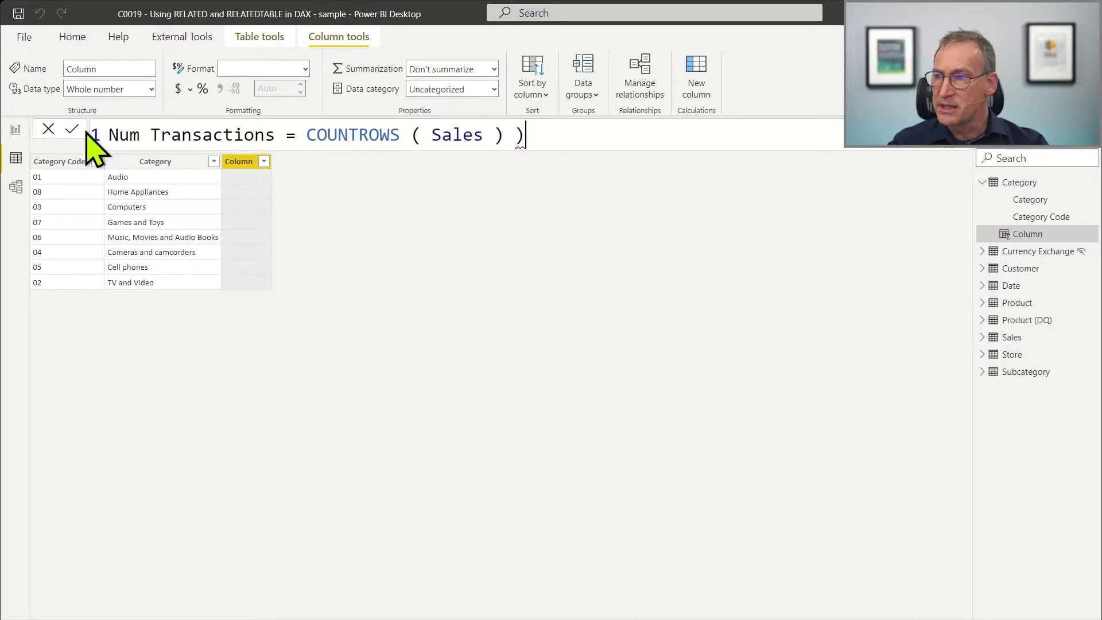
{"action": "key", "text": "BackSpace"}
{"action": "key", "text": "BackSpace"}
{"action": "key", "text": "Return"}
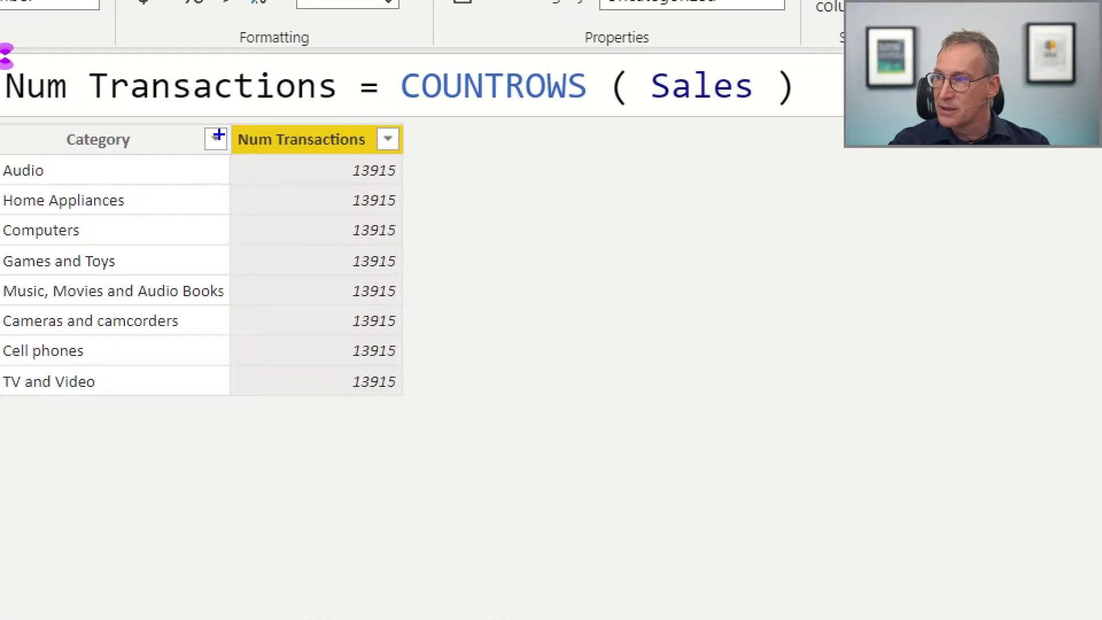
{"action": "mouse_move", "coordinate": [218, 122]}
{"action": "left_mouse_down"}
{"action": "mouse_move", "coordinate": [321, 256]}
{"action": "mouse_move", "coordinate": [423, 425]}
{"action": "left_mouse_up"}
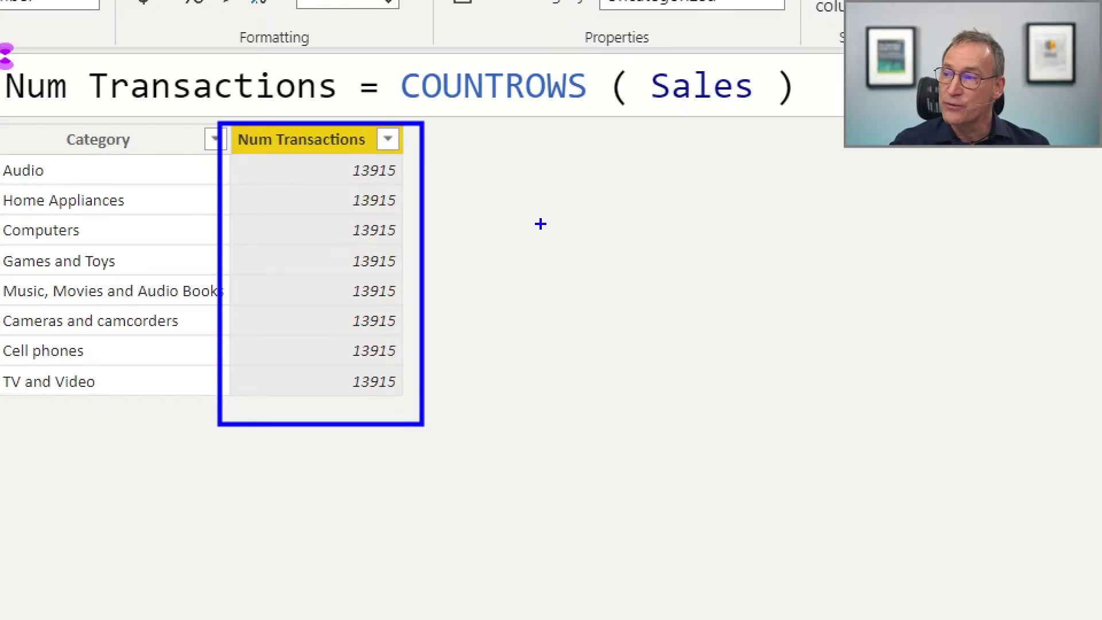
- Wrap Sales in RELATEDTABLE inside the COUNTROWS of the Num Transactions formula and commit it
{"action": "left_click", "coordinate": [652, 91]}
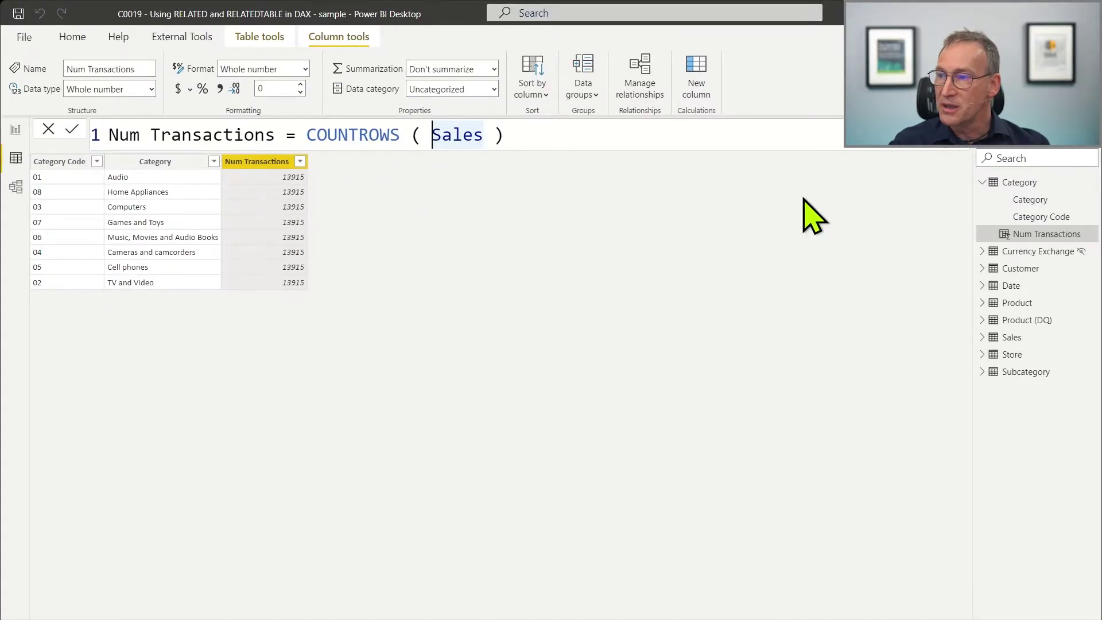
{"action": "type", "text": "REAL"}
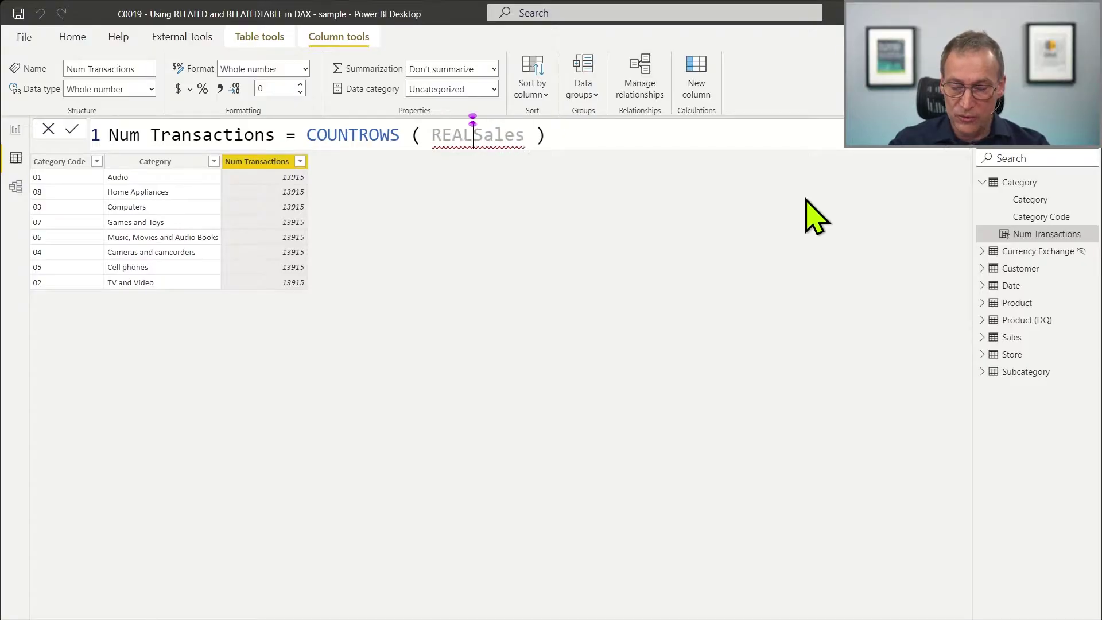
{"action": "key", "text": "BackSpace"}
{"action": "key", "text": "BackSpace"}
{"action": "type", "text": "LA"}
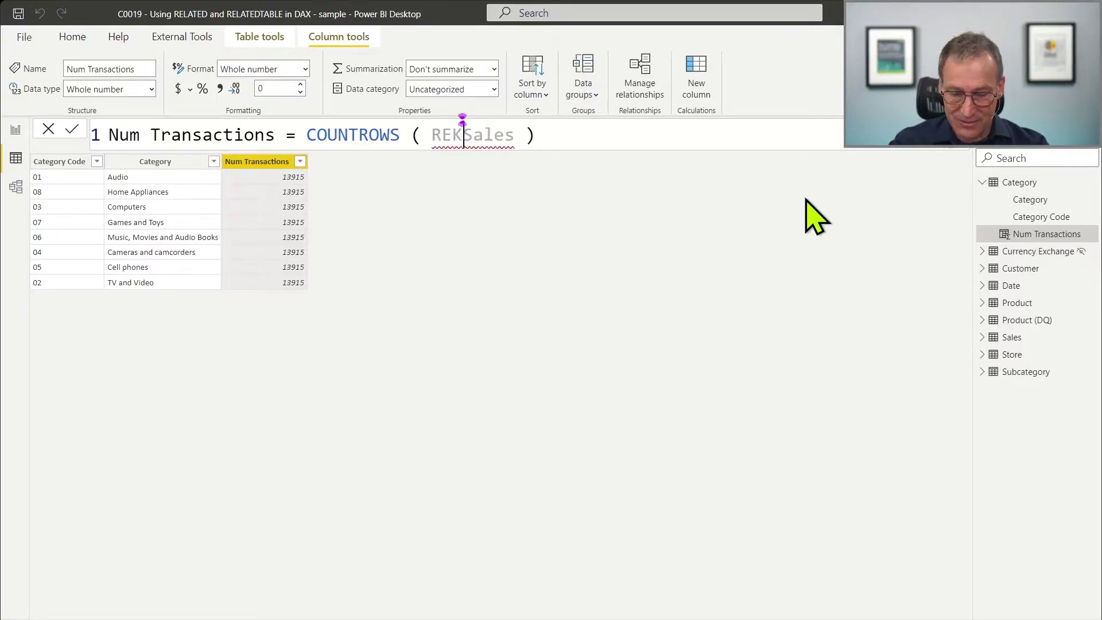
{"action": "type", "text": "TEDTABLE ("}
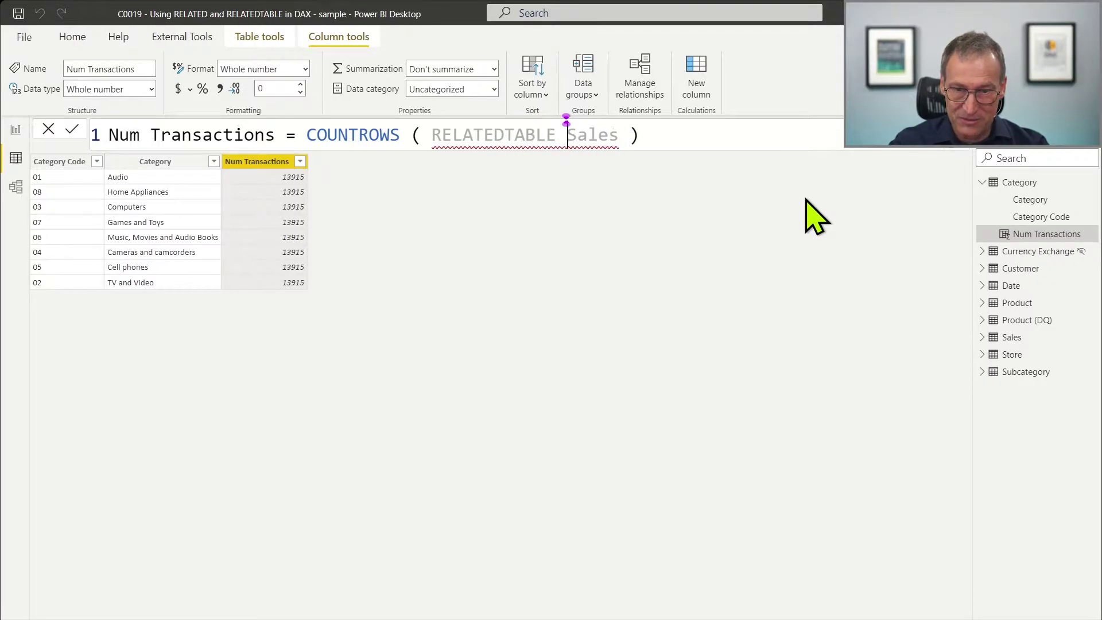
{"action": "key", "text": "End"}
{"action": "type", "text": ")"}
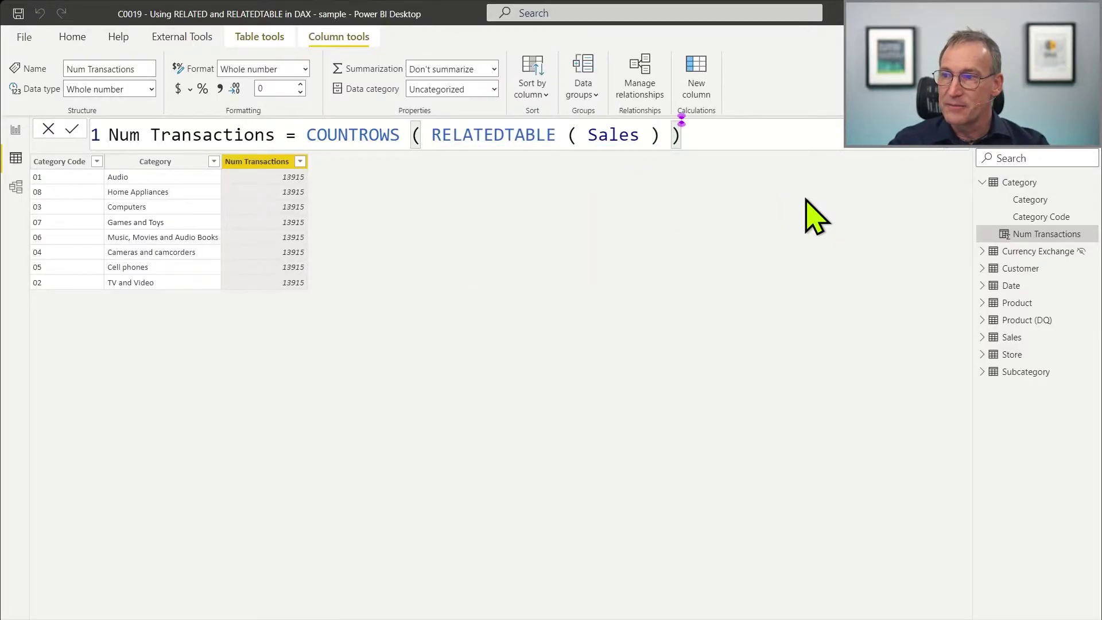
{"action": "key", "text": "Return"}
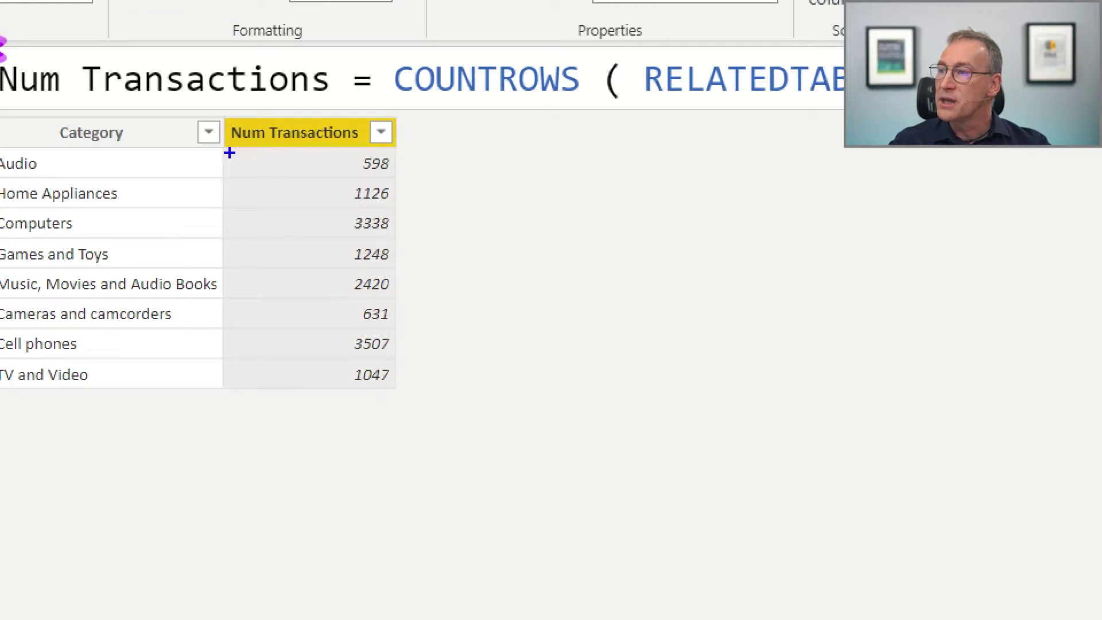
- Mark the Num Transactions values, replace RELATEDTABLE with CALCULATETABLE in that column's formula, and commit it
{"action": "mouse_move", "coordinate": [201, 108]}
{"action": "left_mouse_down"}
{"action": "mouse_move", "coordinate": [315, 357]}
{"action": "mouse_move", "coordinate": [418, 439]}
{"action": "left_mouse_up"}
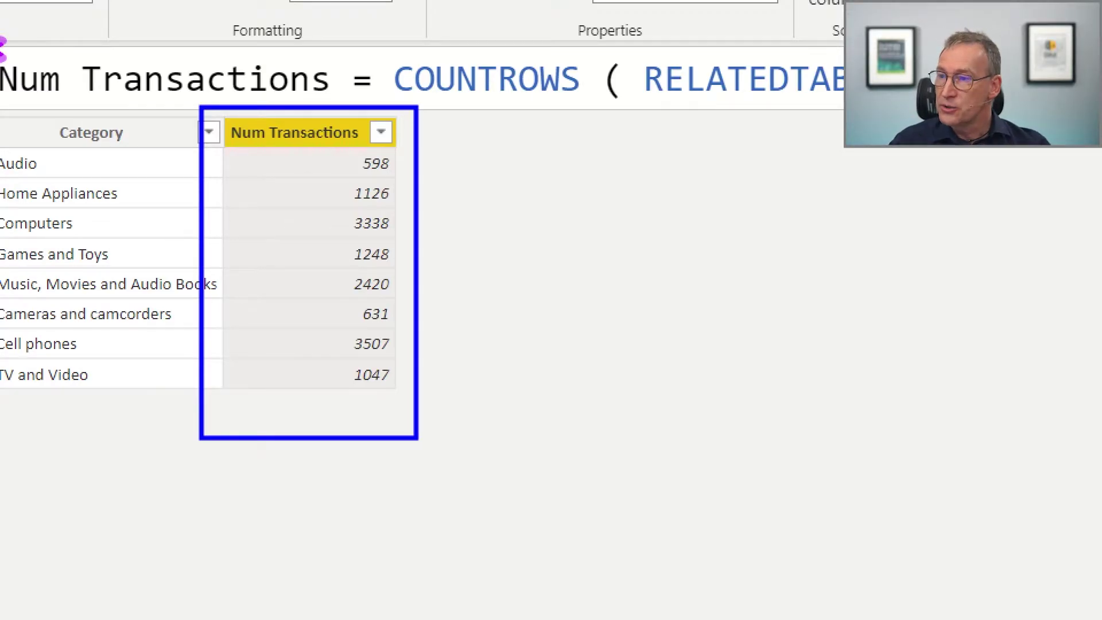
{"action": "double_click", "coordinate": [755, 78]}
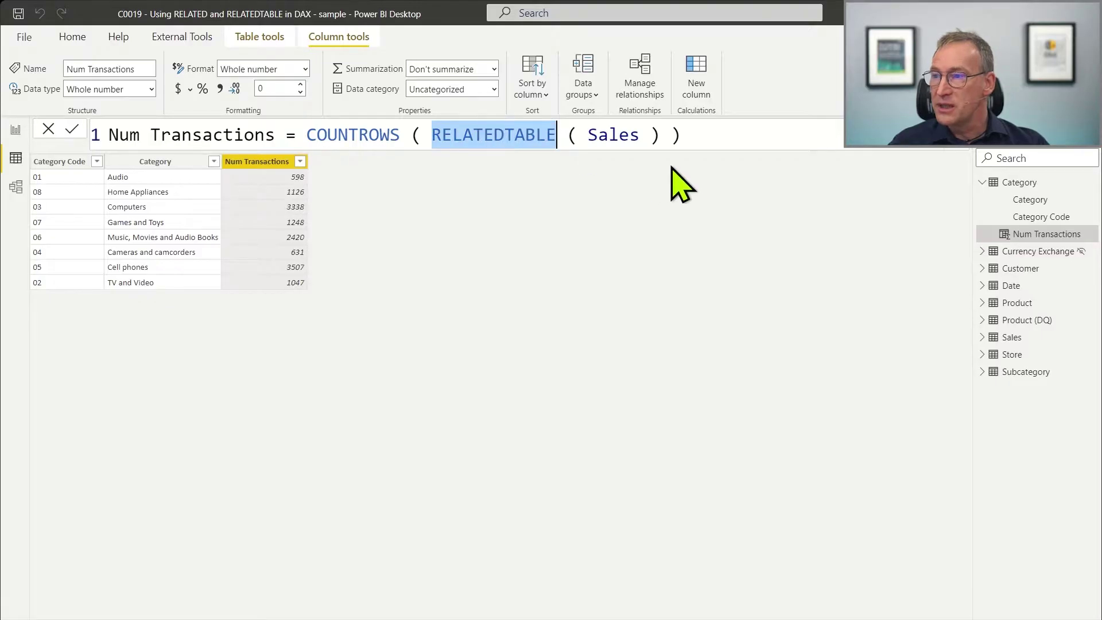
{"action": "type", "text": "CALCU"}
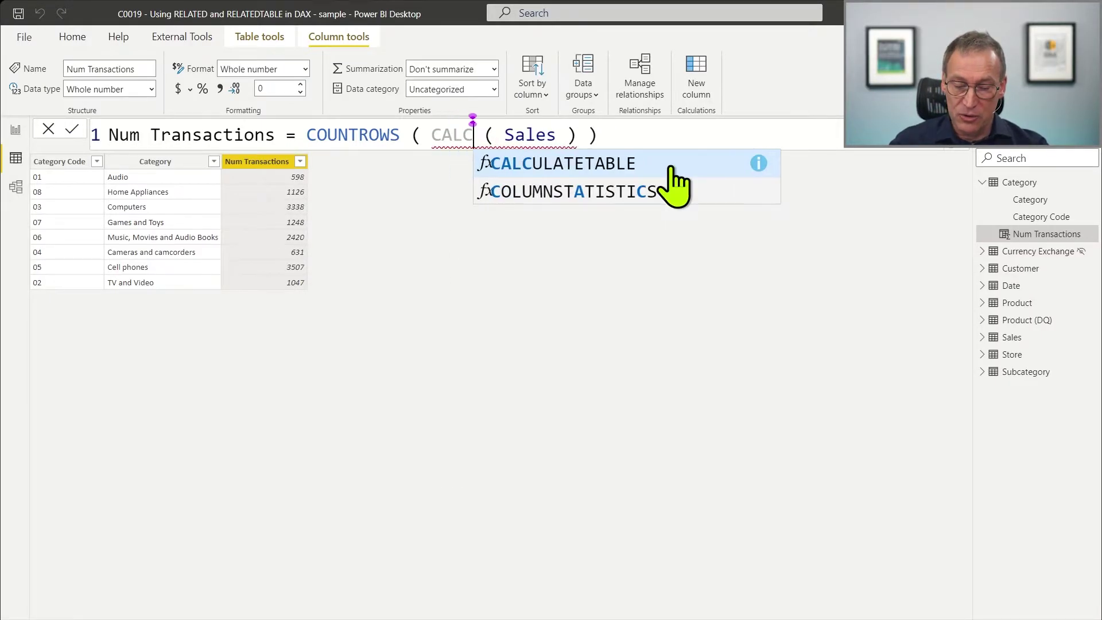
{"action": "key", "text": "Tab"}
{"action": "key", "text": "BackSpace"}
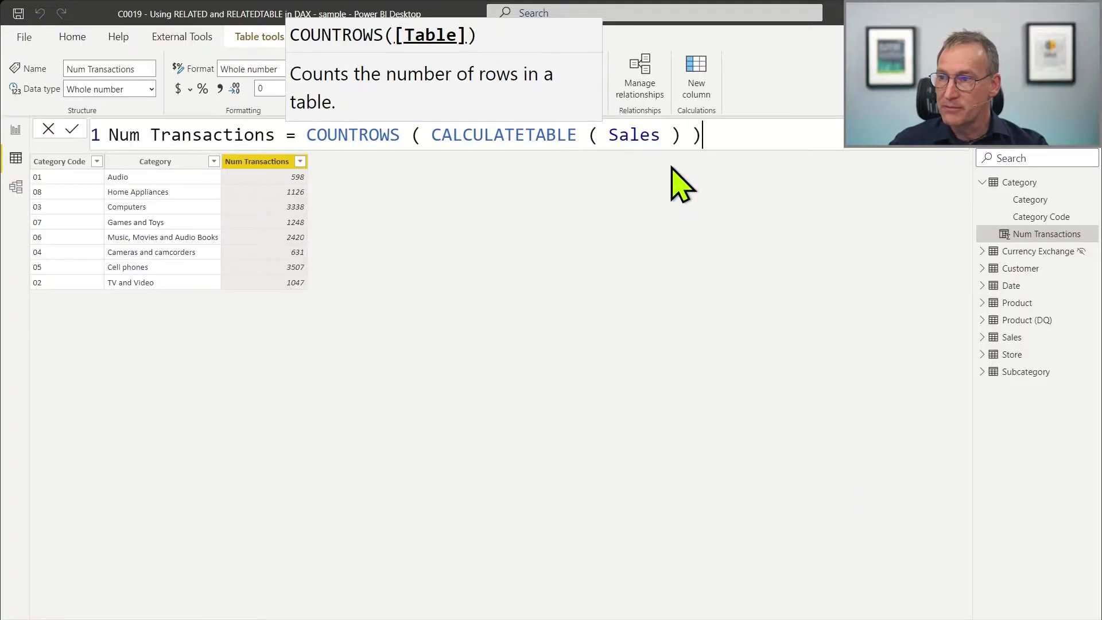
{"action": "key", "text": "Return"}
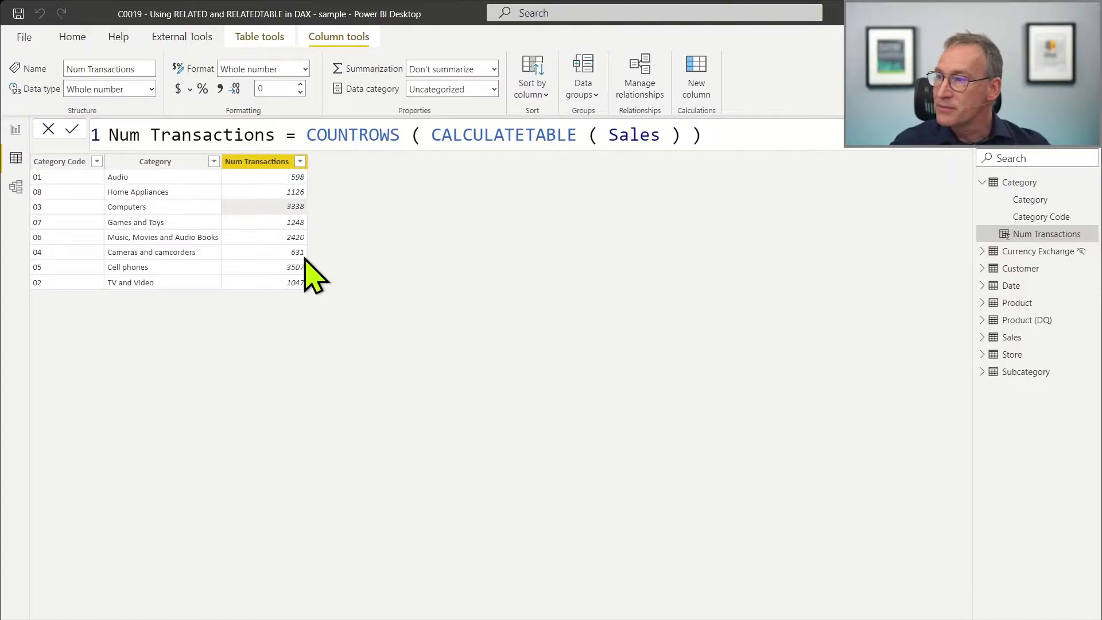
- Add a new calculated column to the Category table and begin its definition with the name Avg Prod Transactions
{"action": "right_click", "coordinate": [1038, 186]}
{"action": "key", "text": "Escape"}
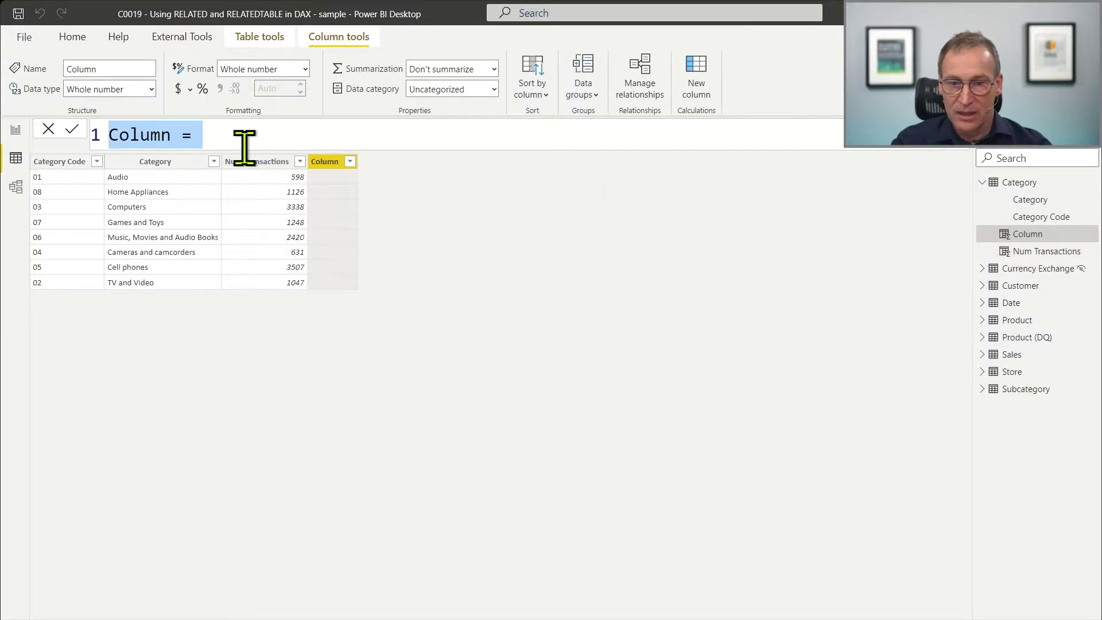
{"action": "type", "text": "Avg Prod "}
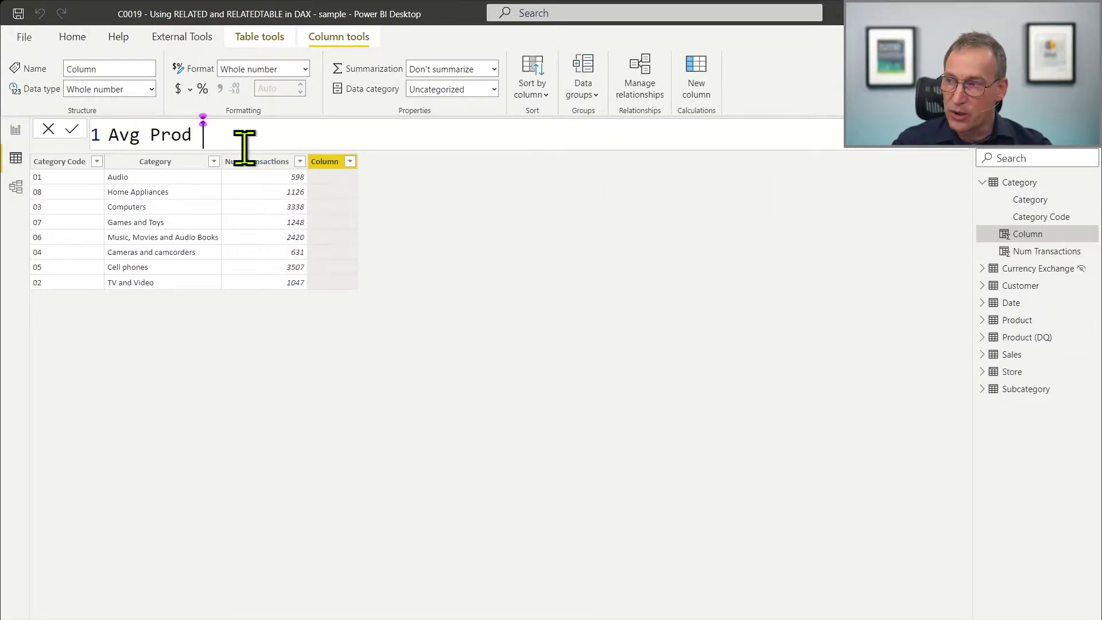
{"action": "type", "text": "Transactions "}
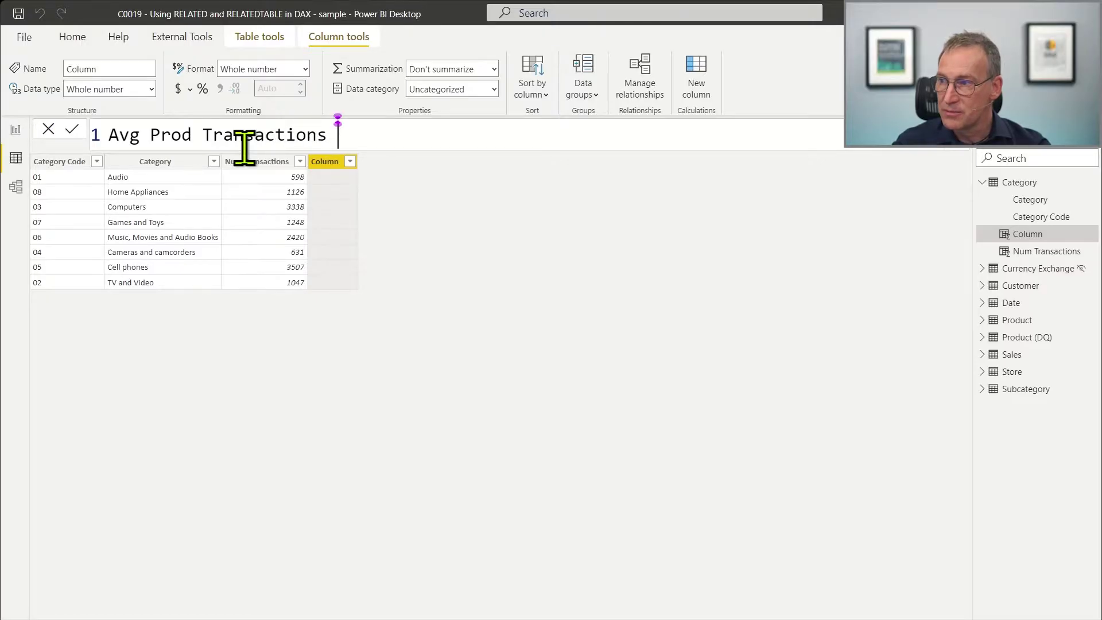
{"action": "type", "text": "="}
{"action": "key", "text": "shift+Return"}
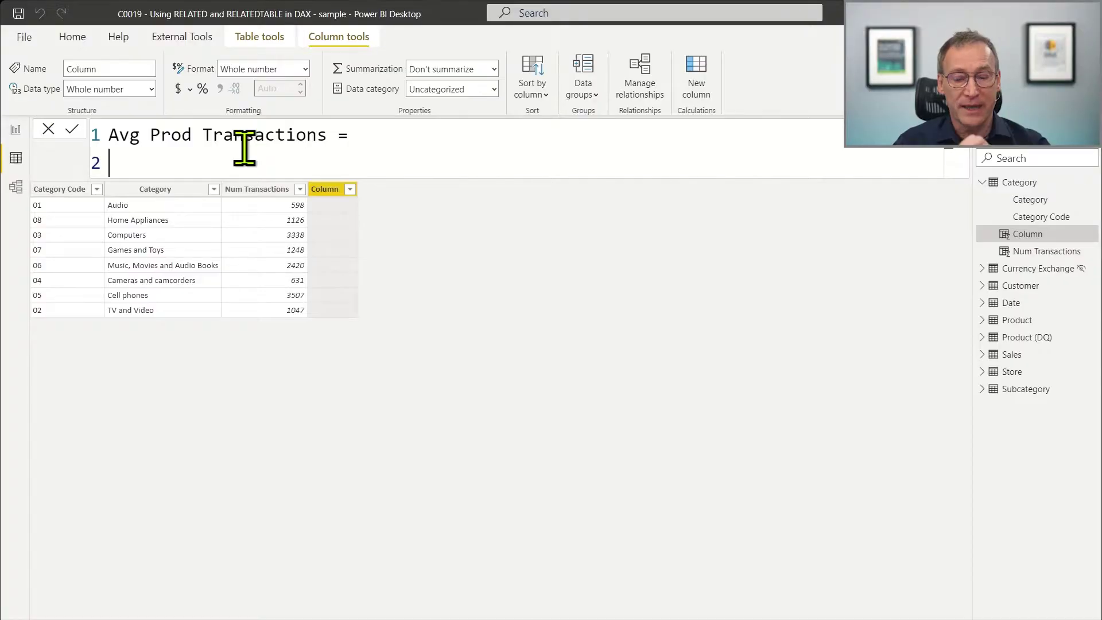
- Begin the Avg Prod Transactions expression with AVERAGEX iterating over RELATEDTABLE ( 'Product' ), each on its own line
{"action": "type", "text": "AVER"}
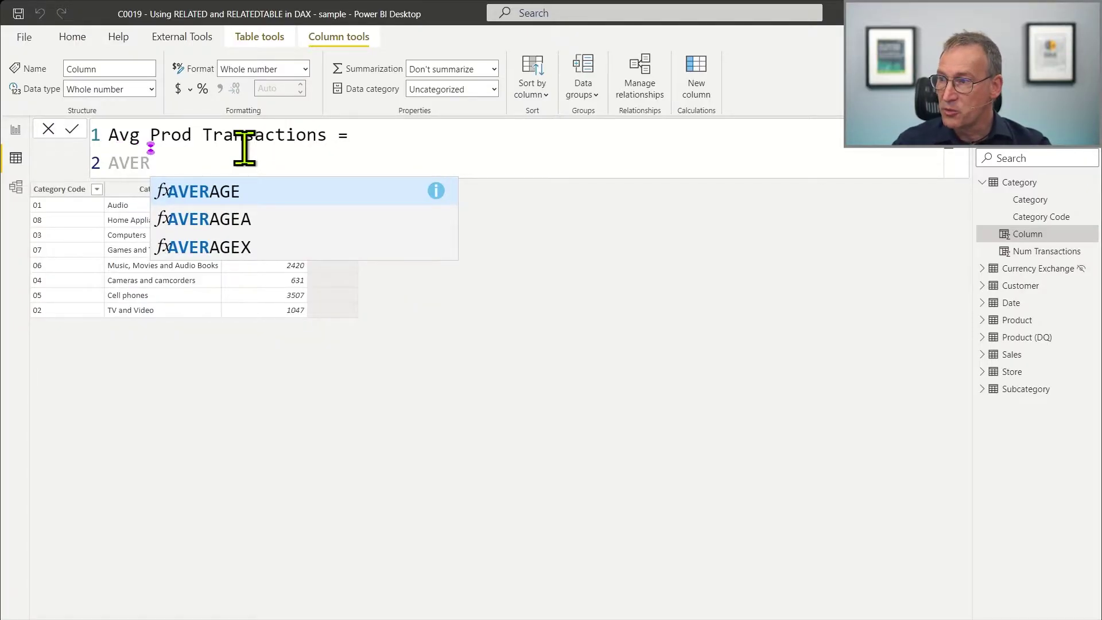
{"action": "type", "text": "AGEX ("}
{"action": "key", "text": "shift+Return"}
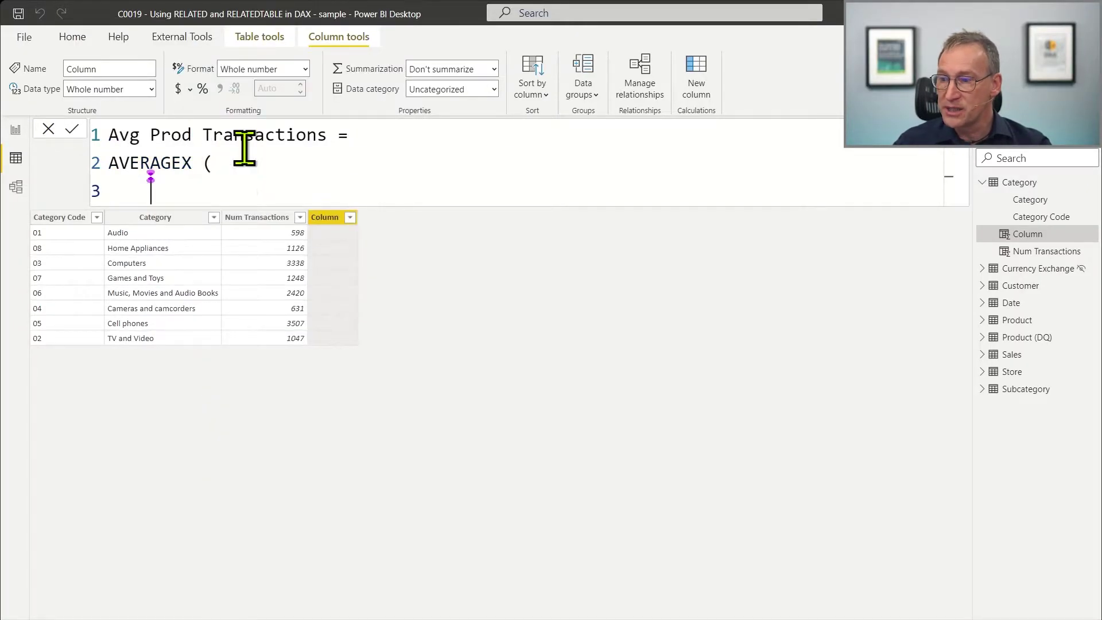
{"action": "type", "text": "RELATEDTAB"}
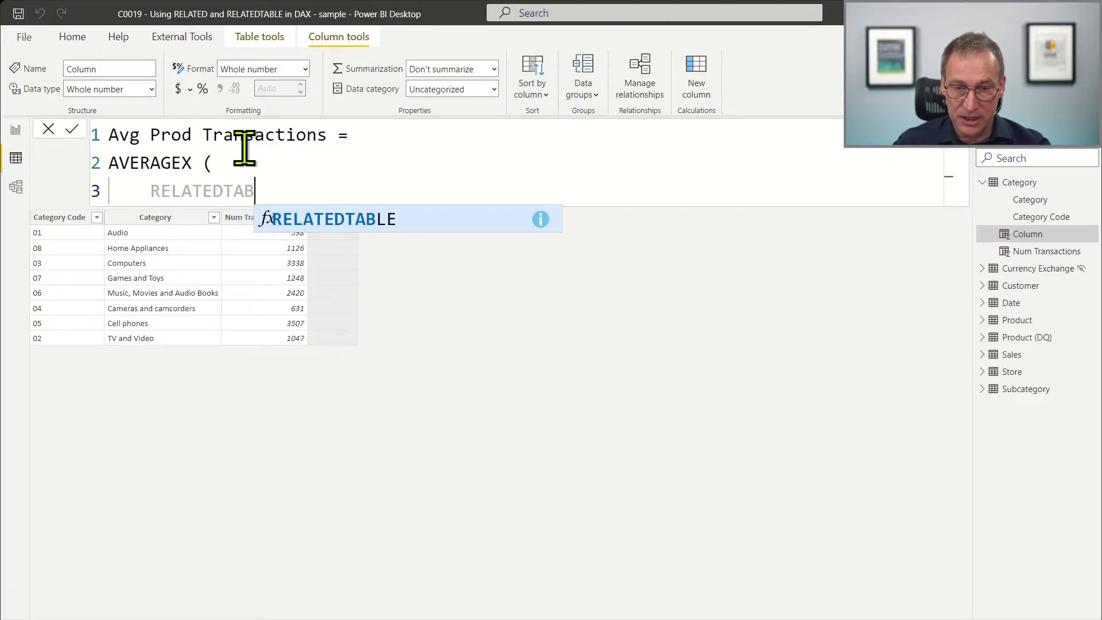
{"action": "key", "text": "Tab"}
{"action": "type", "text": "( Pro"}
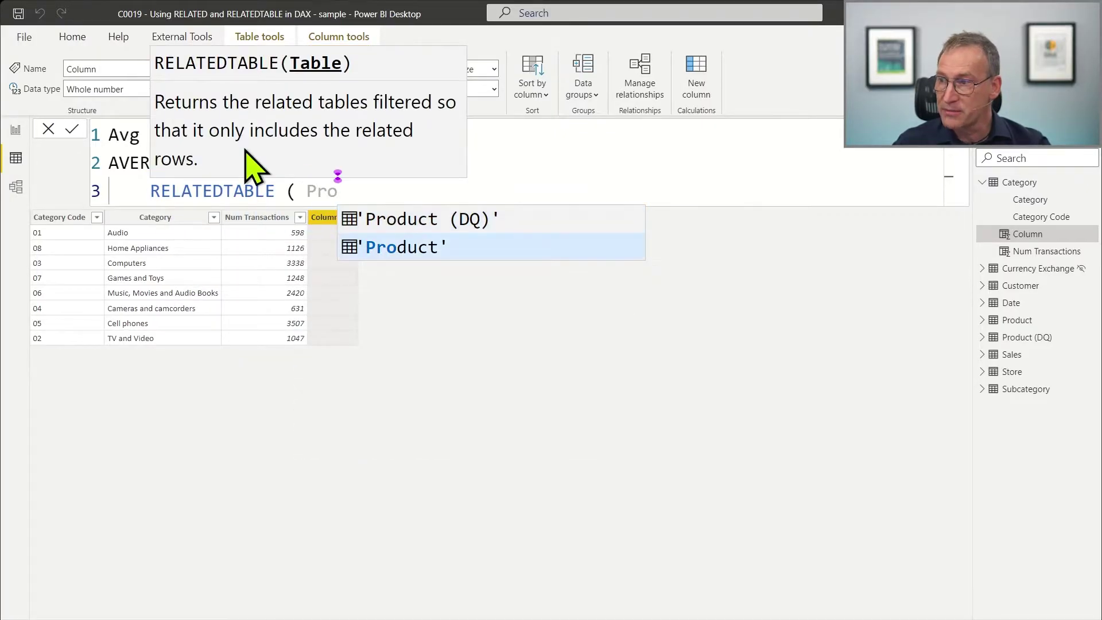
{"action": "key", "text": "Tab"}
{"action": "type", "text": ")"}
{"action": "key", "text": "Left"}
{"action": "key", "text": "Left"}
{"action": "key", "text": "Left"}
{"action": "key", "text": "Left"}
{"action": "key", "text": "Left"}
{"action": "key", "text": "Left"}
{"action": "key", "text": "Left"}
{"action": "key", "text": "Left"}
{"action": "key", "text": "Left"}
{"action": "key", "text": "Left"}
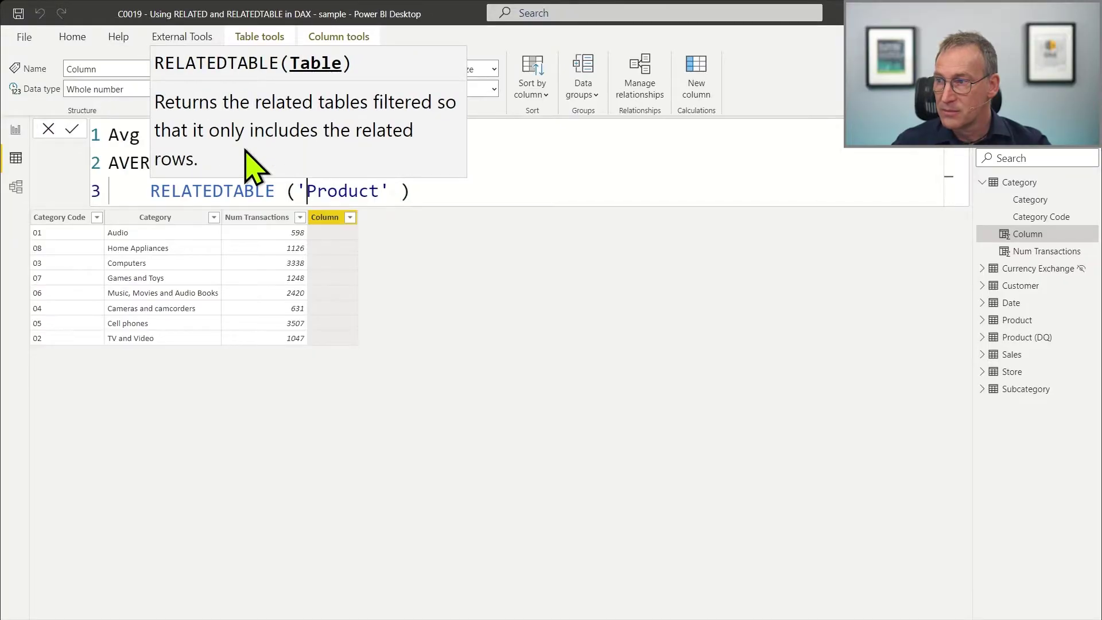
{"action": "key", "text": "End"}
{"action": "type", "text": ","}
{"action": "key", "text": "Return"}
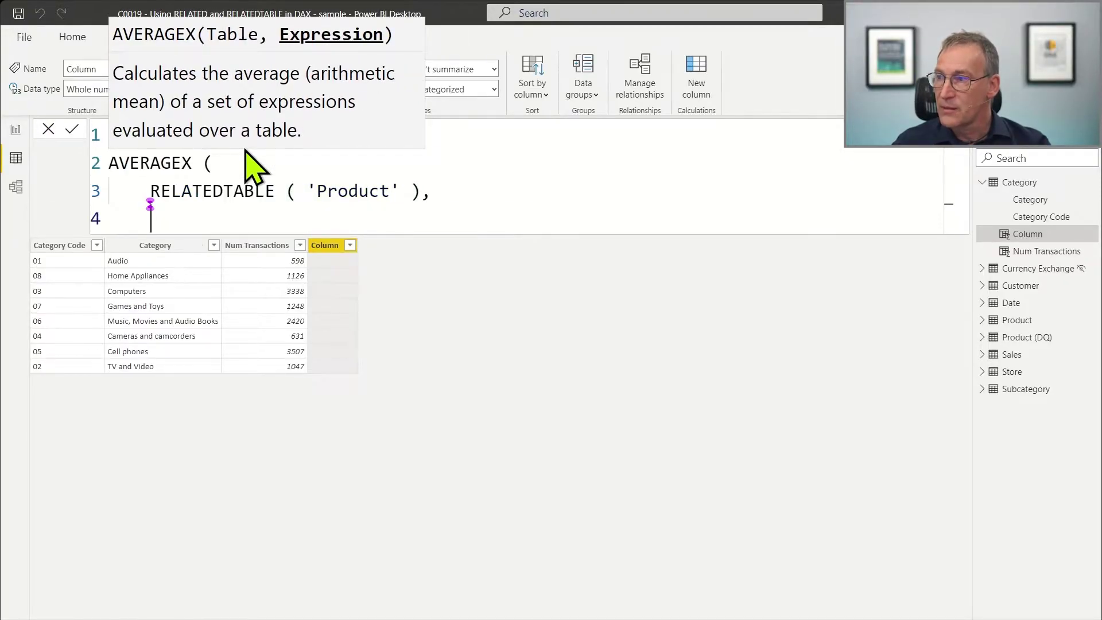
- Add COUNTROWS ( RELATEDTABLE ( Sales ) ) as the second AVERAGEX argument and close the function on its own line
{"action": "key", "text": "Up"}
{"action": "key", "text": "ctrl+shift+Right"}
{"action": "key", "text": "shift+End"}
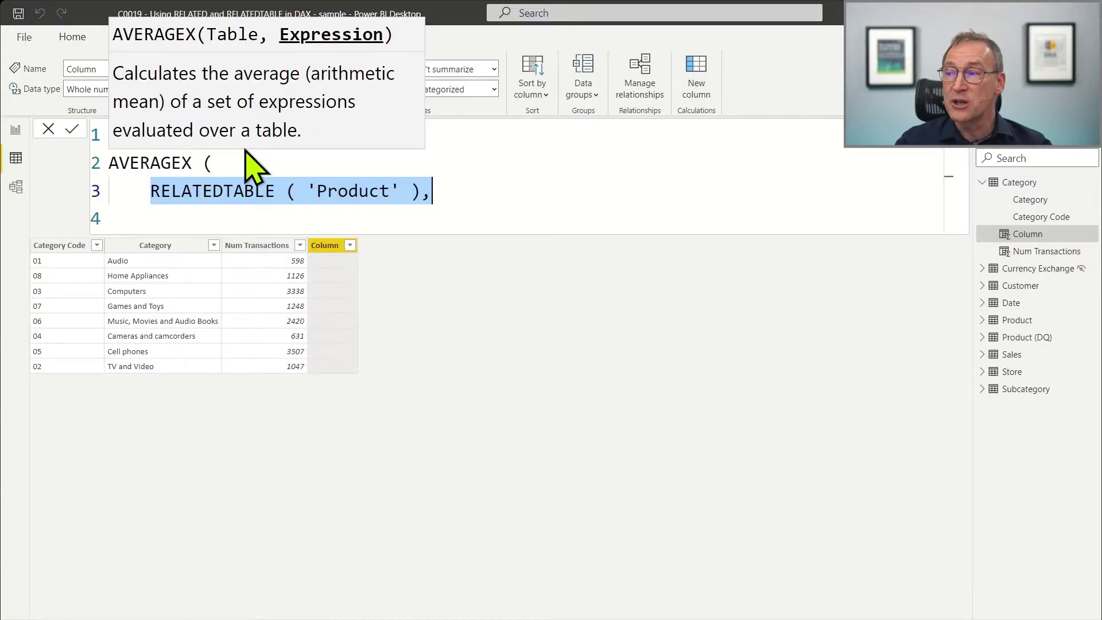
{"action": "left_click", "coordinate": [150, 218]}
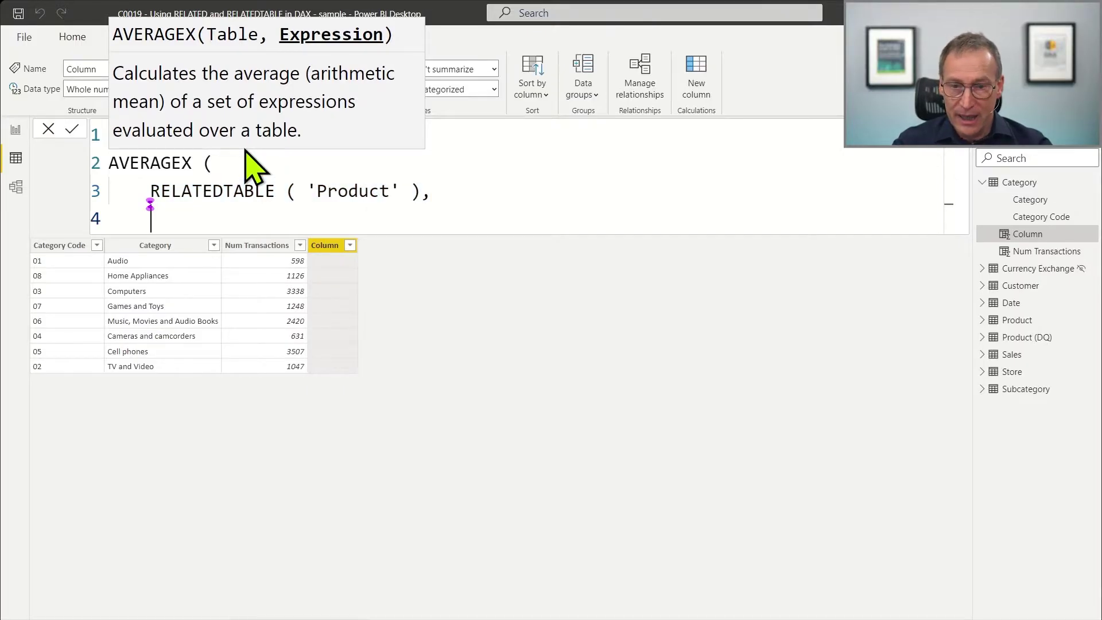
{"action": "type", "text": "COUNTROWS ( "}
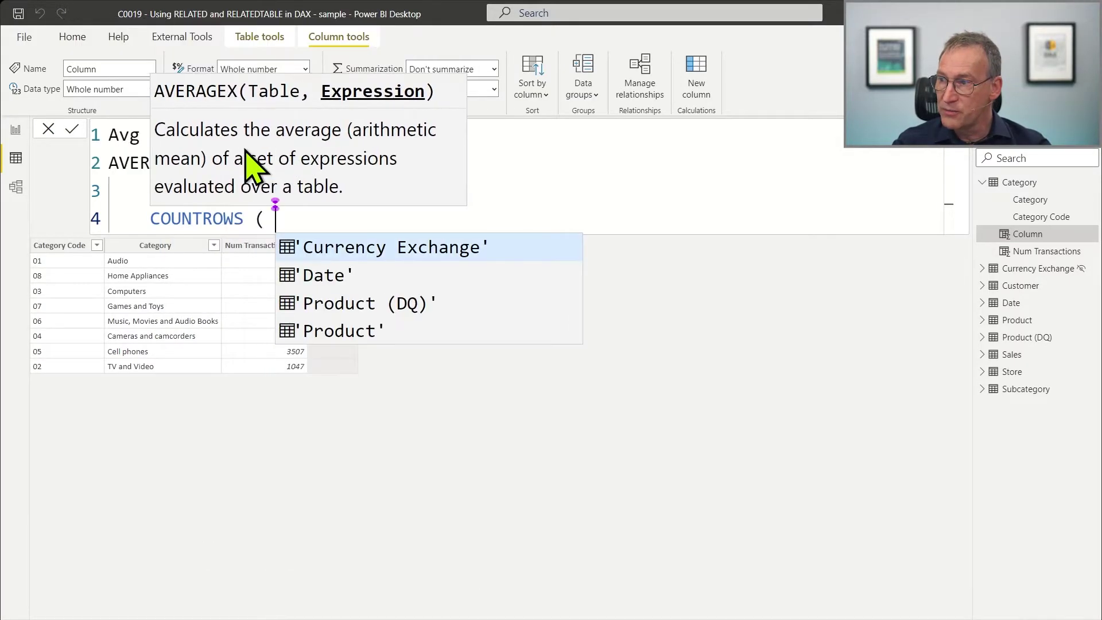
{"action": "type", "text": "RELATEDTABLE ("}
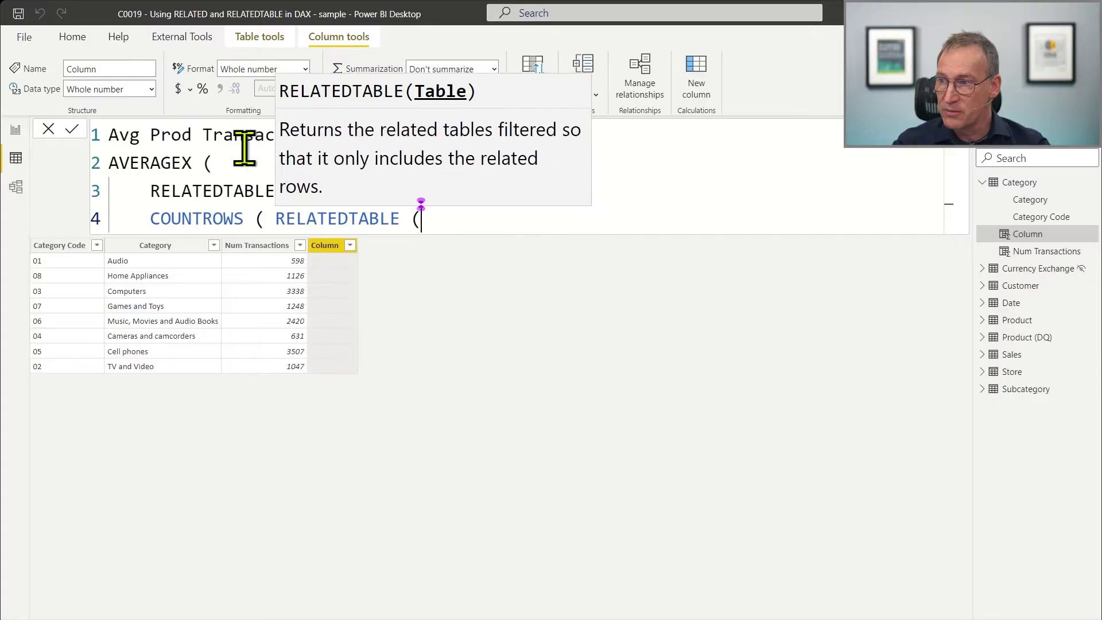
{"action": "type", "text": " Sales ) )"}
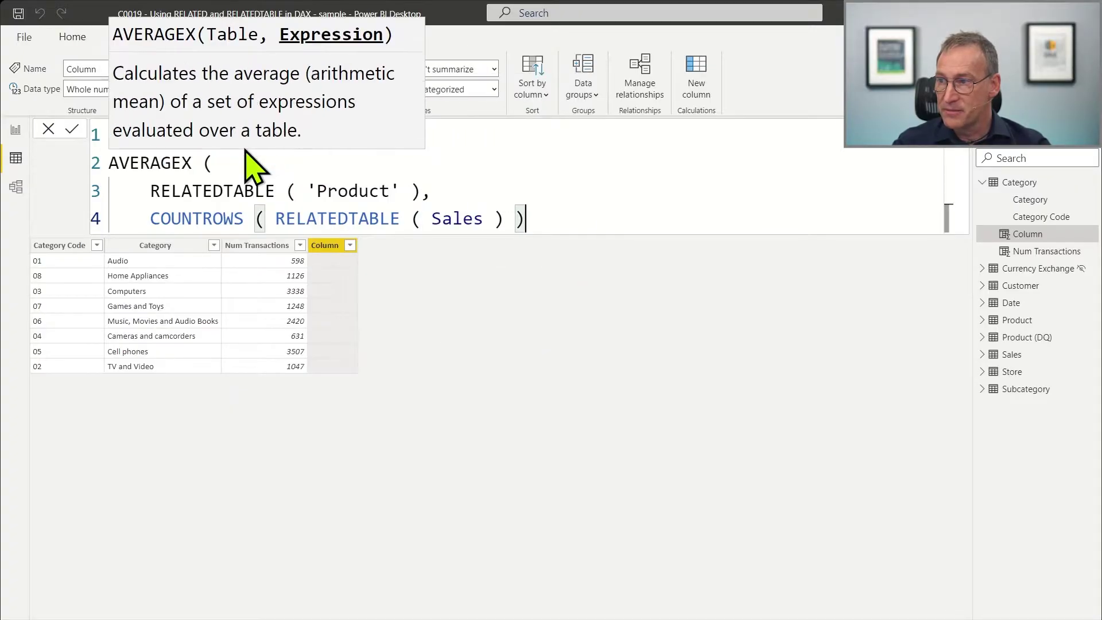
{"action": "key", "text": "Return"}
{"action": "key", "text": "BackSpace"}
{"action": "type", "text": ")"}
- Examine the parts of the Avg Prod Transactions formula by highlighting the COUNTROWS argument, the nested RELATEDTABLE, AVERAGEX and the Product table argument
{"action": "key", "text": "Up"}
{"action": "key", "text": "Home"}
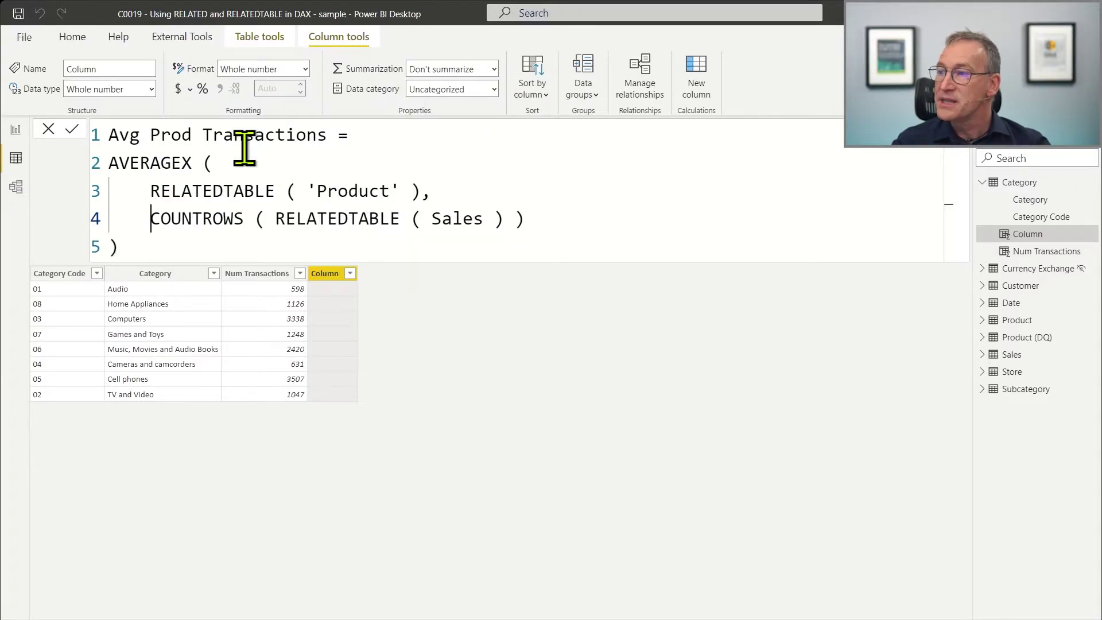
{"action": "key", "text": "shift+End"}
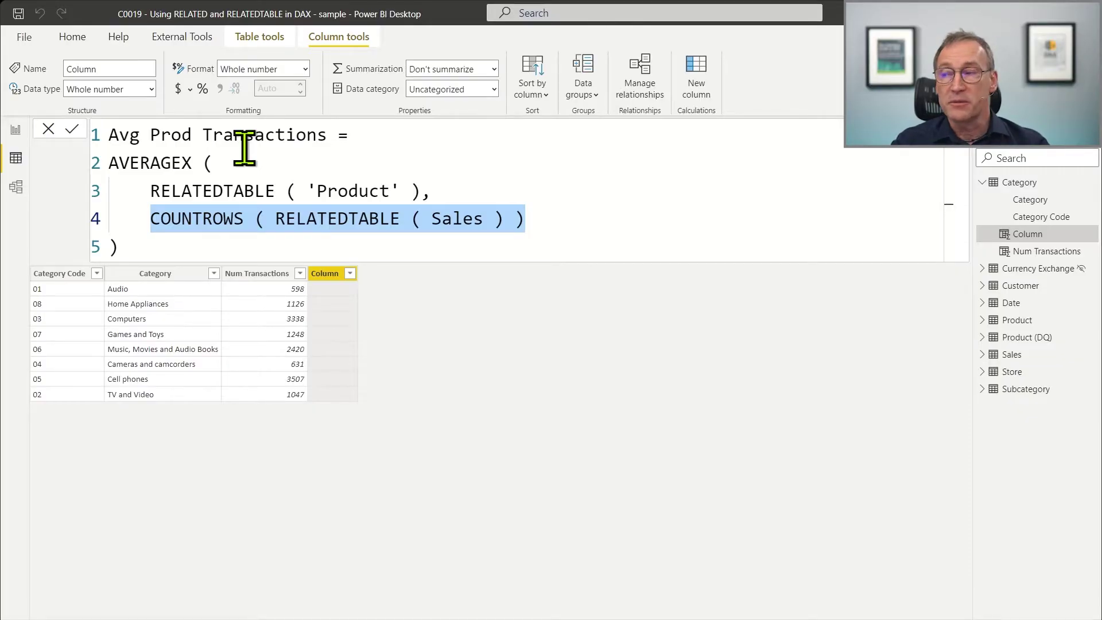
{"action": "left_click", "coordinate": [288, 217]}
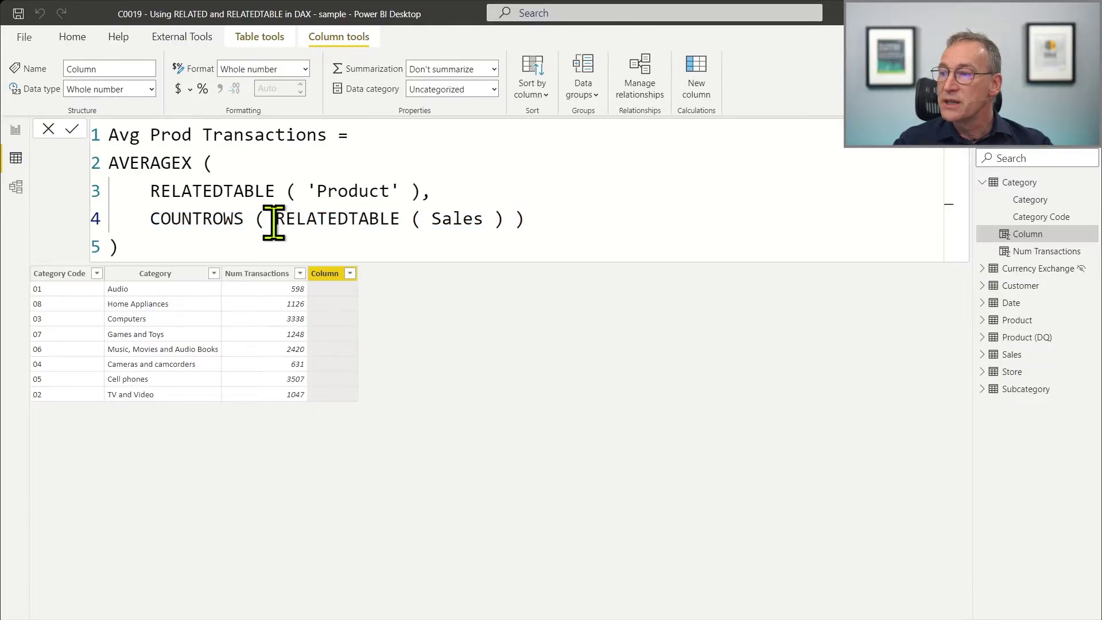
{"action": "left_click_drag", "start_coordinate": [274, 218], "coordinate": [509, 222]}
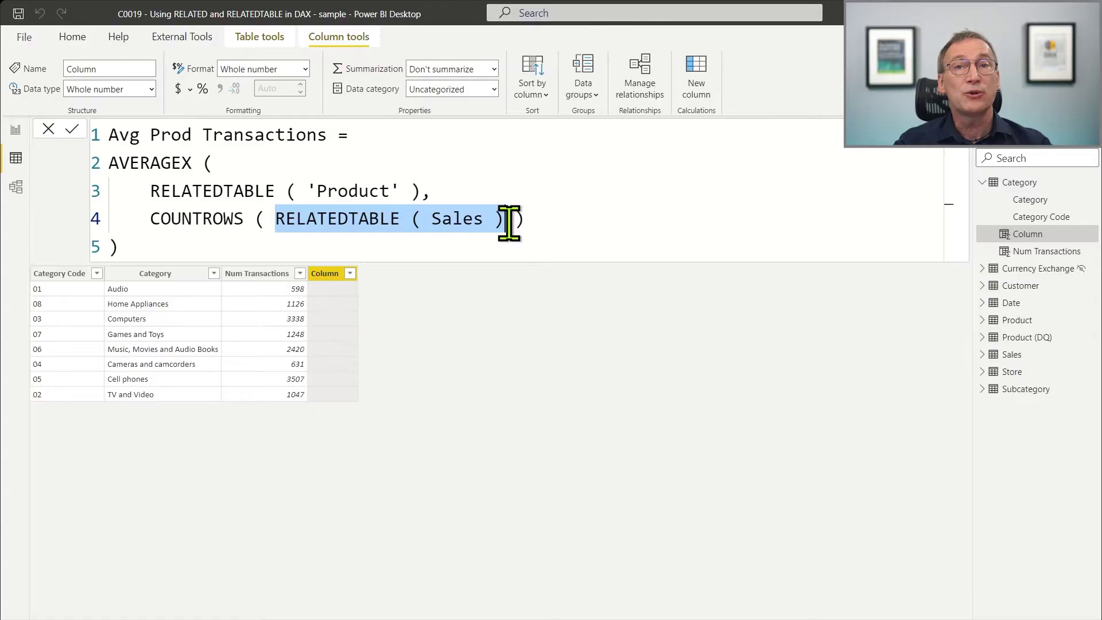
{"action": "left_click", "coordinate": [246, 140]}
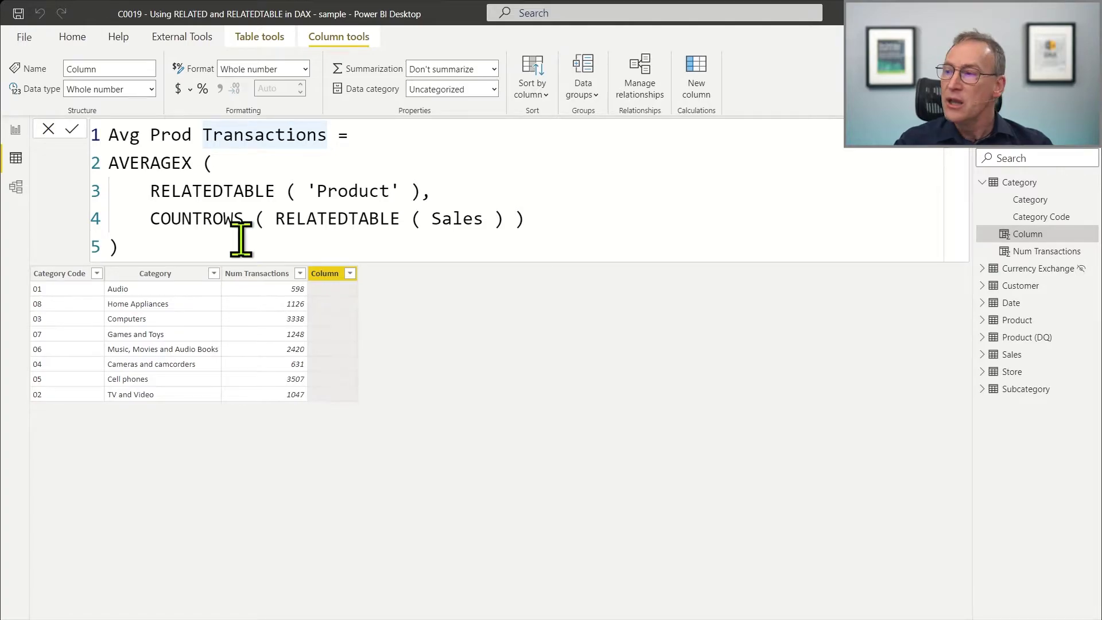
{"action": "left_click", "coordinate": [141, 165]}
{"action": "double_click", "coordinate": [141, 165]}
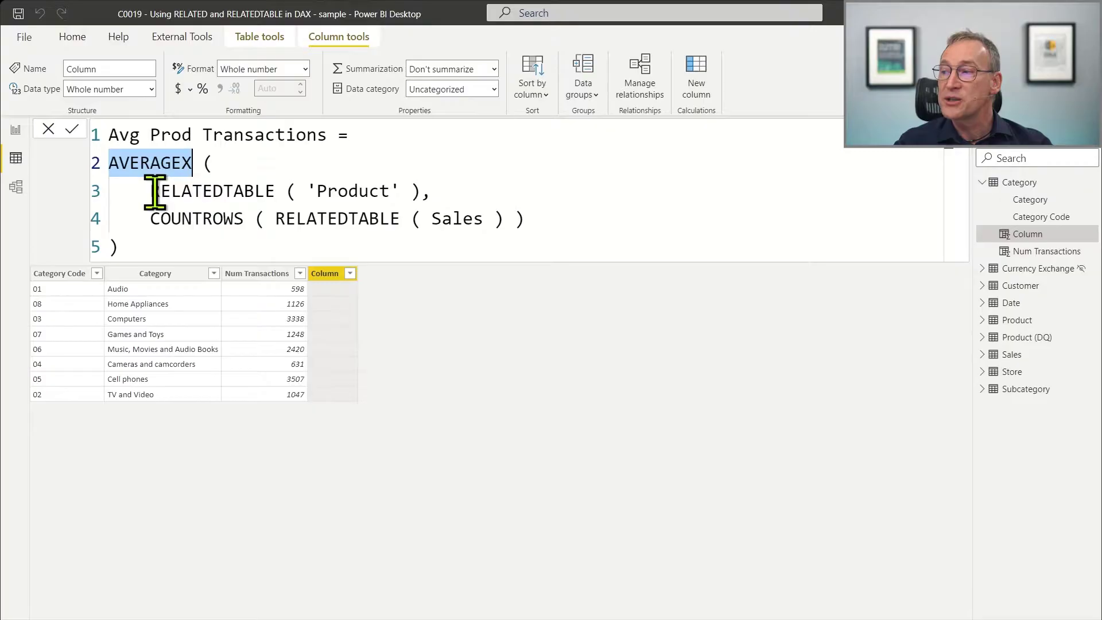
{"action": "left_click_drag", "start_coordinate": [151, 191], "coordinate": [433, 192]}
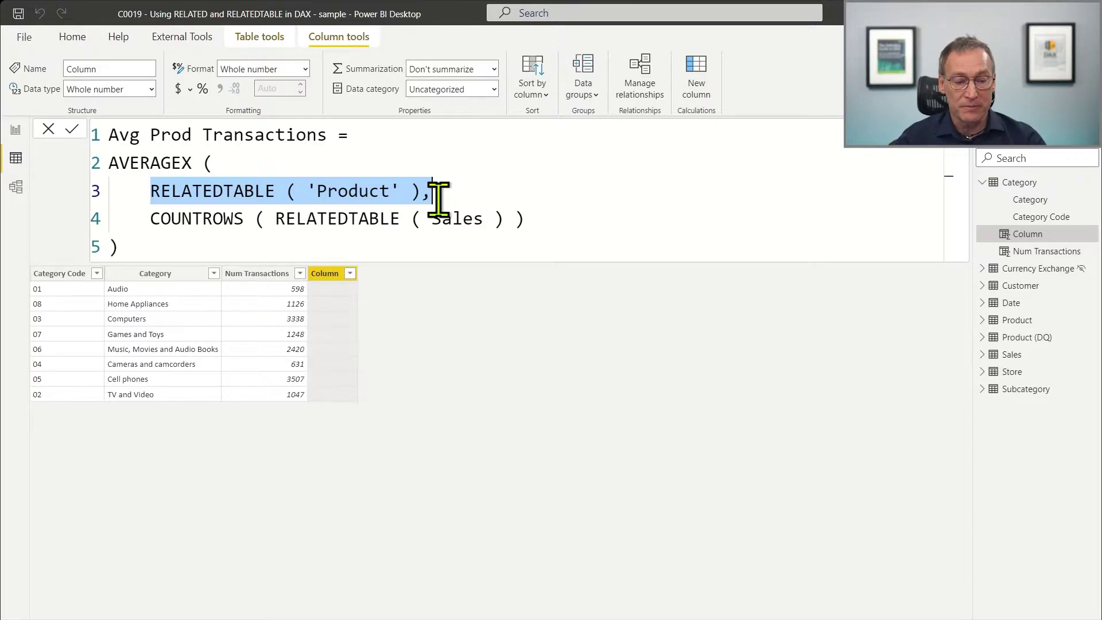
- Commit the Avg Prod Transactions formula and highlight its RELATEDTABLE ( 'Product' ) argument
{"action": "key", "text": "Return"}
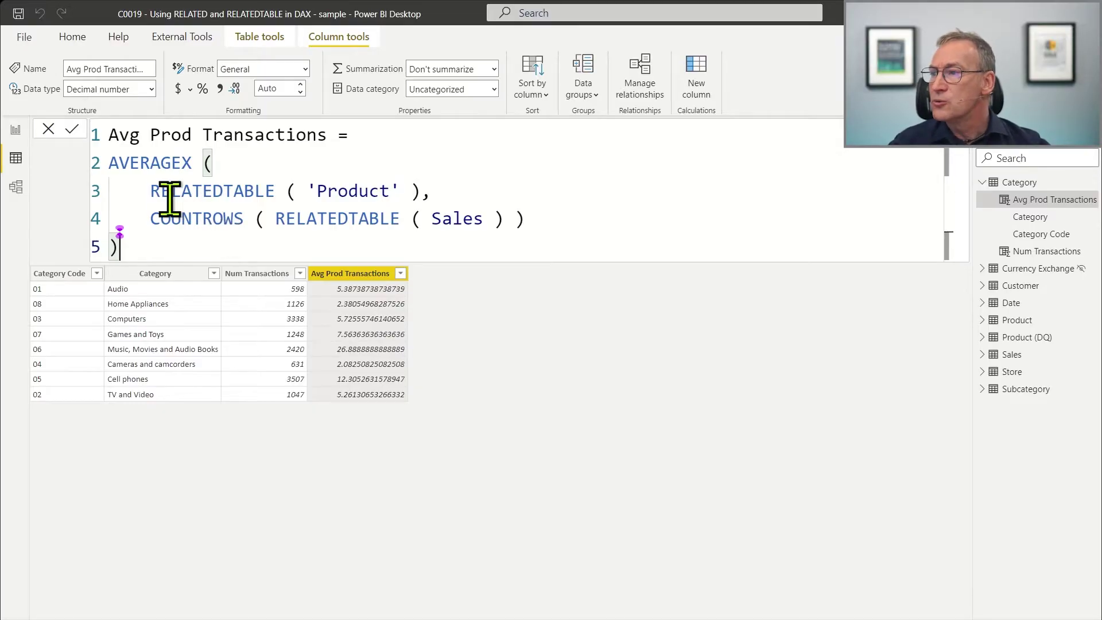
{"action": "left_click_drag", "start_coordinate": [149, 191], "coordinate": [416, 191]}
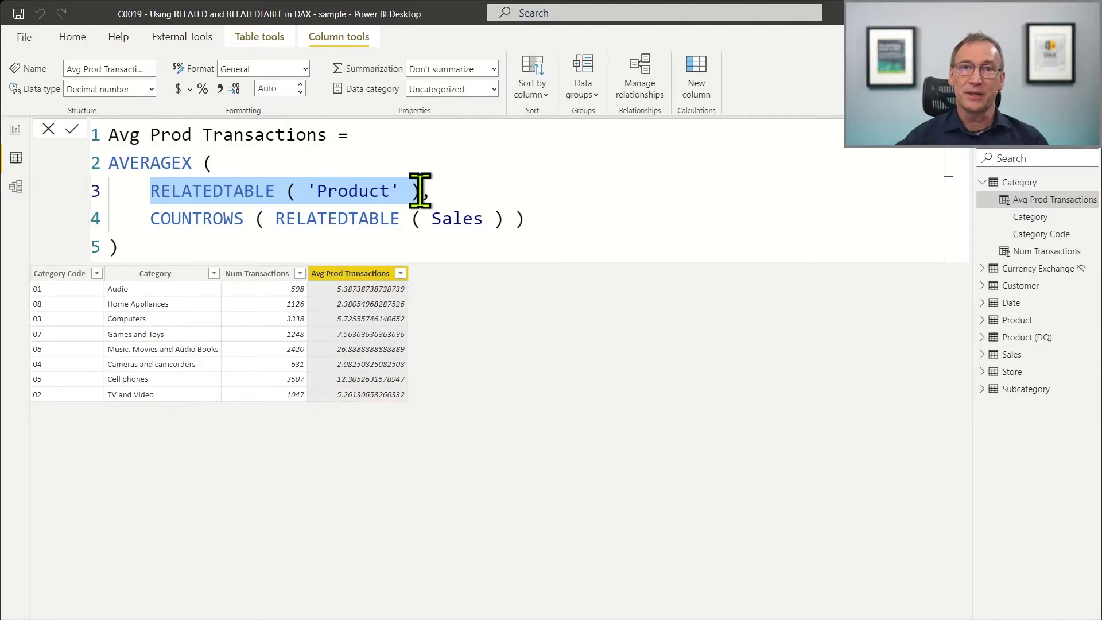
{"action": "left_click_drag", "start_coordinate": [420, 191], "coordinate": [421, 191]}
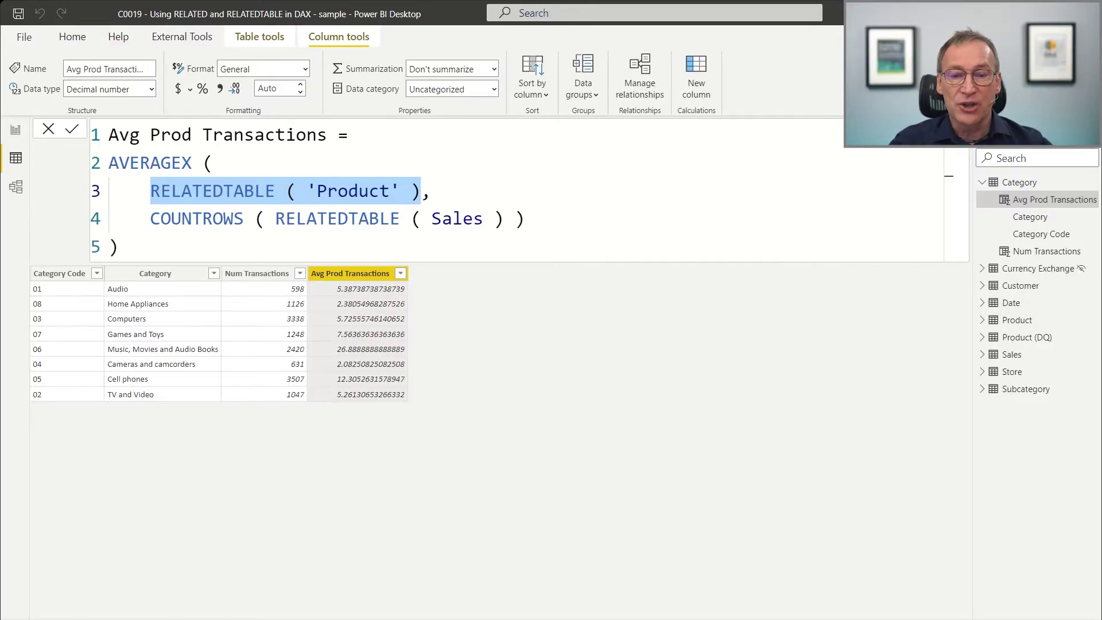
{"action": "left_click", "coordinate": [430, 194]}
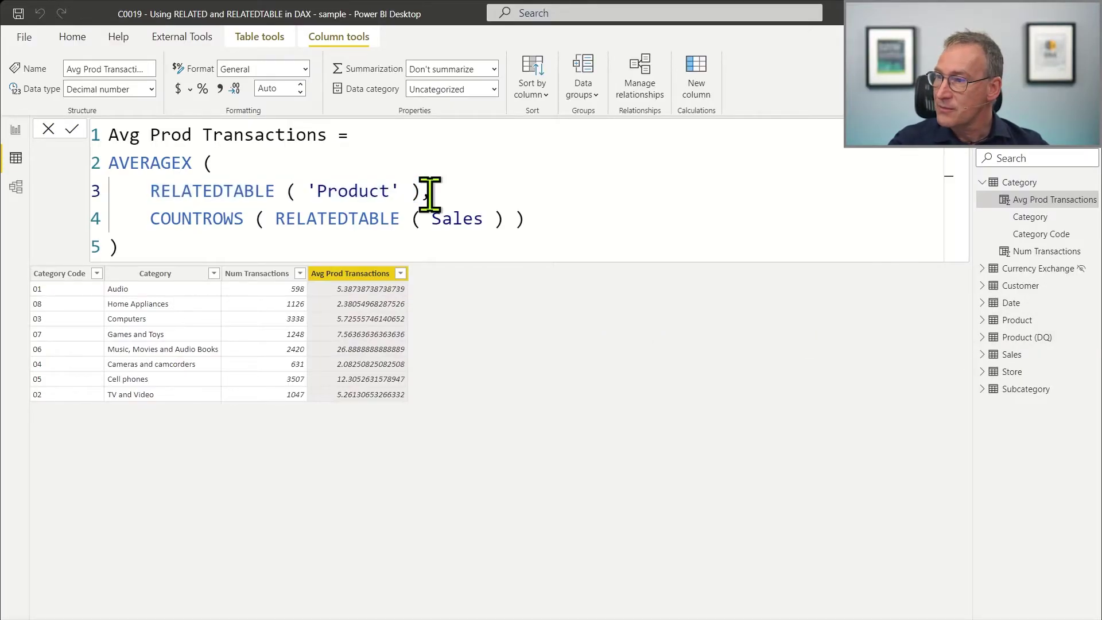
{"action": "left_click", "coordinate": [385, 247]}
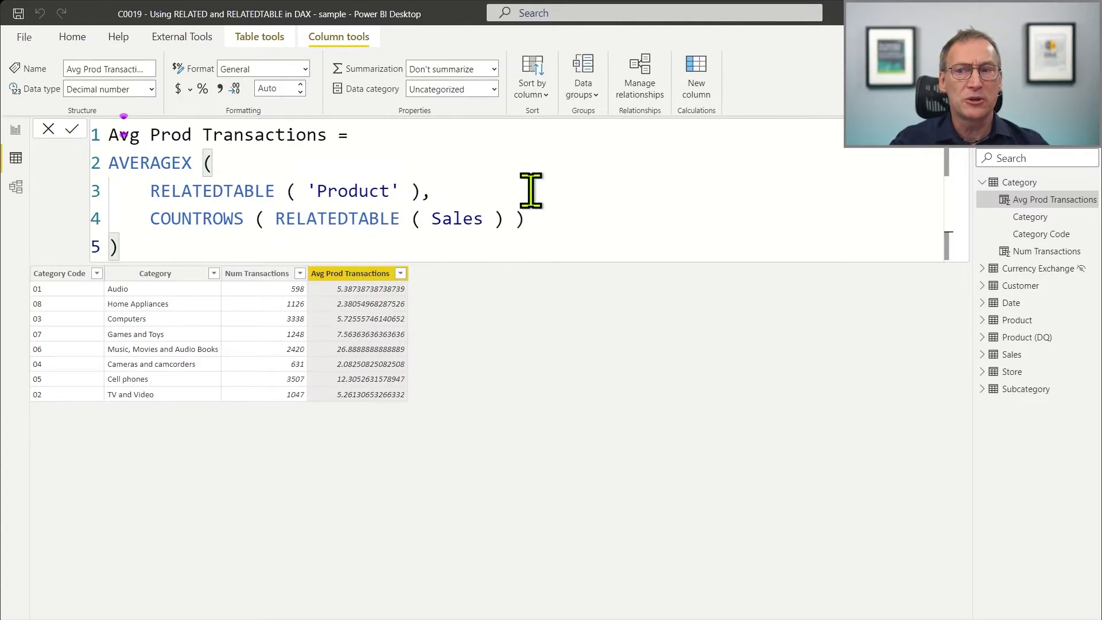
- Add a new calculated column to the Category table and start its definition with the name Avg Yearly Transactions
{"action": "right_click", "coordinate": [1017, 186]}
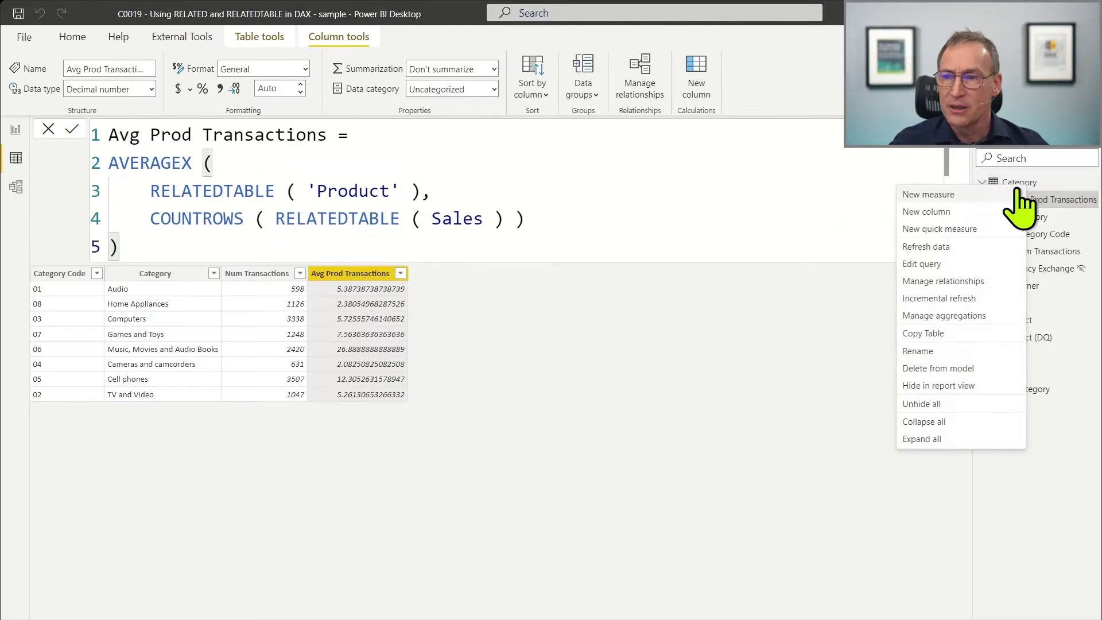
{"action": "left_click", "coordinate": [942, 213]}
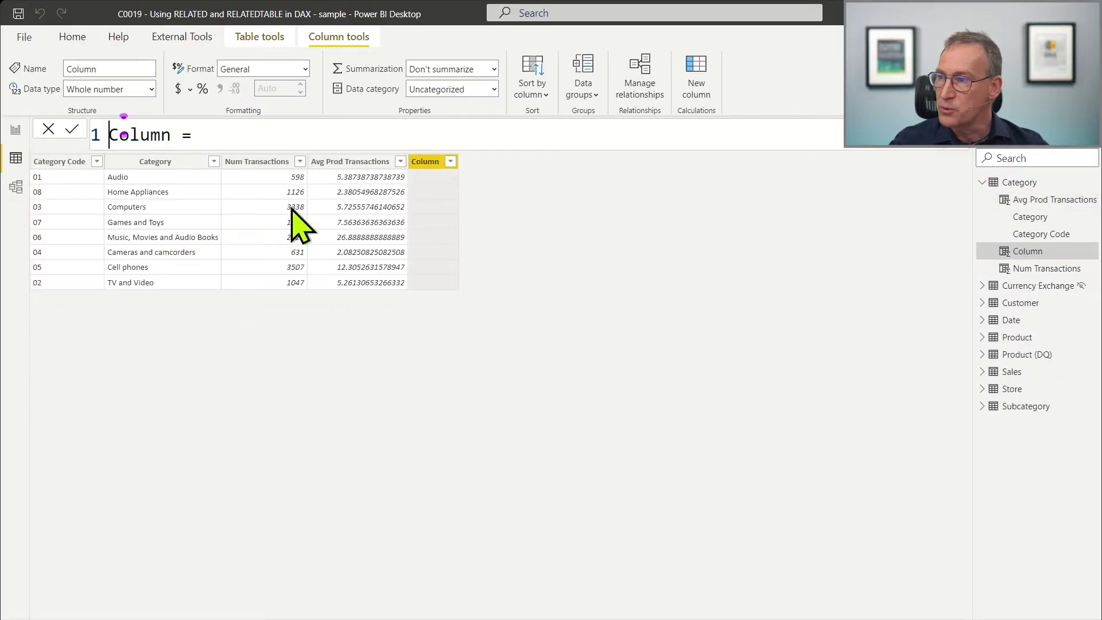
{"action": "triple_click", "coordinate": [207, 135]}
{"action": "type", "text": "A"}
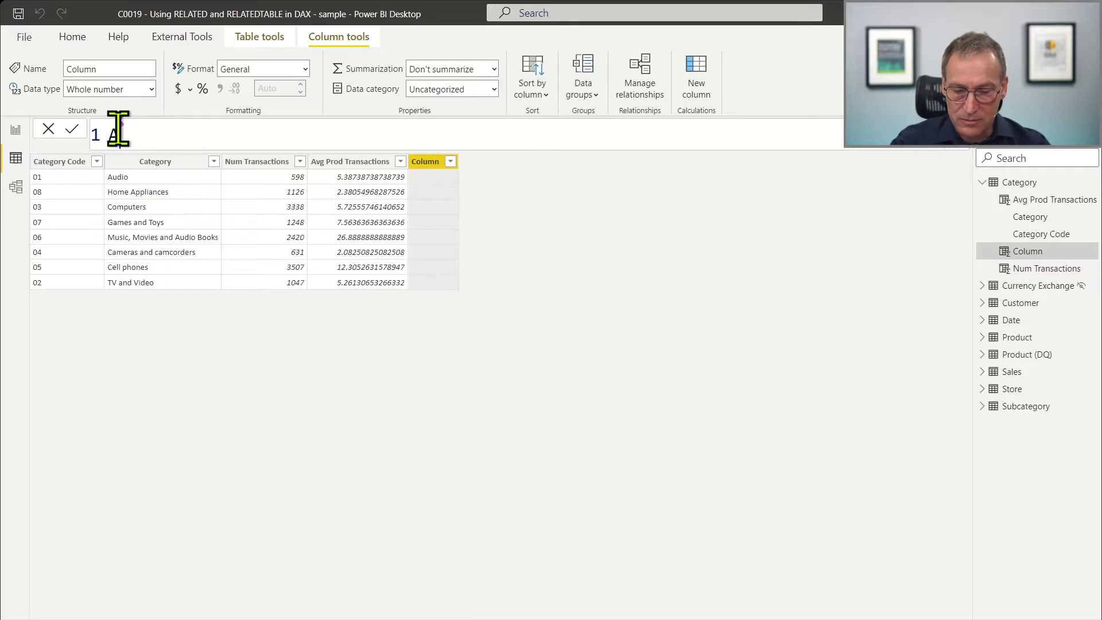
{"action": "type", "text": "vg Yearly Tr"}
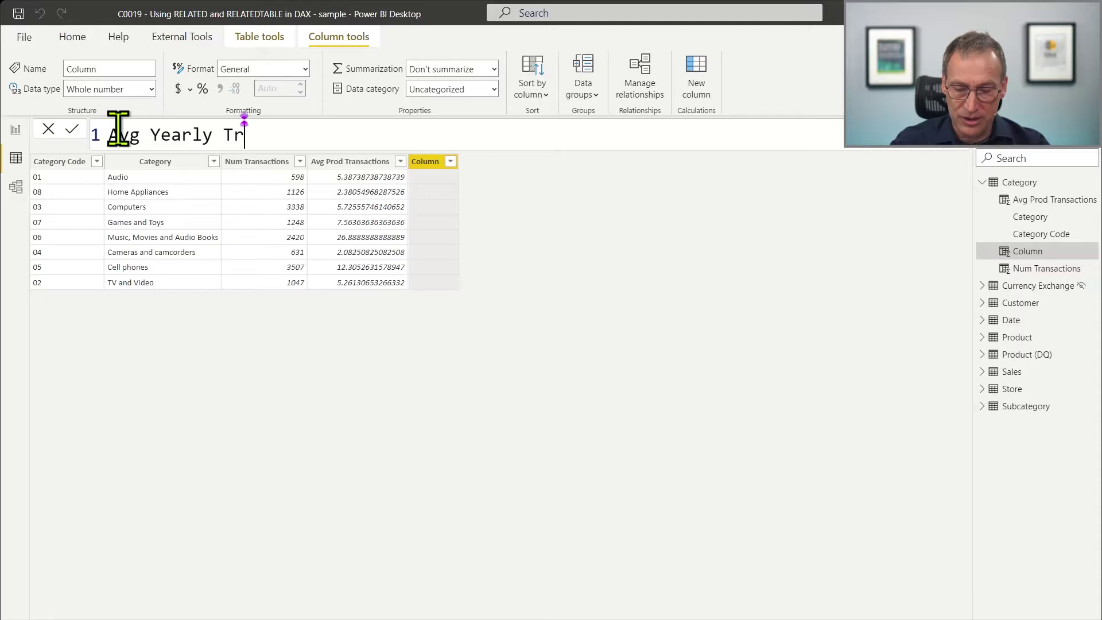
{"action": "type", "text": "ansactions ="}
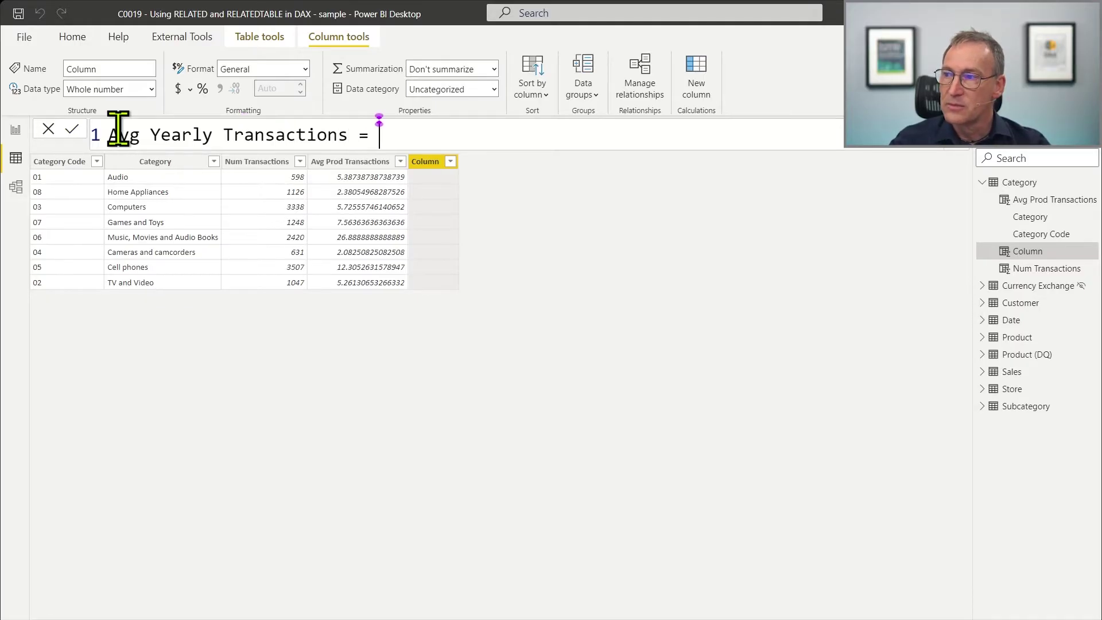
- Begin the Avg Yearly Transactions expression with AVERAGEX iterating over ALLNOBLANKROW ( 'Date'[Year] ), each on its own line
{"action": "key", "text": "shift+Return"}
{"action": "type", "text": "AVERAGEX ("}
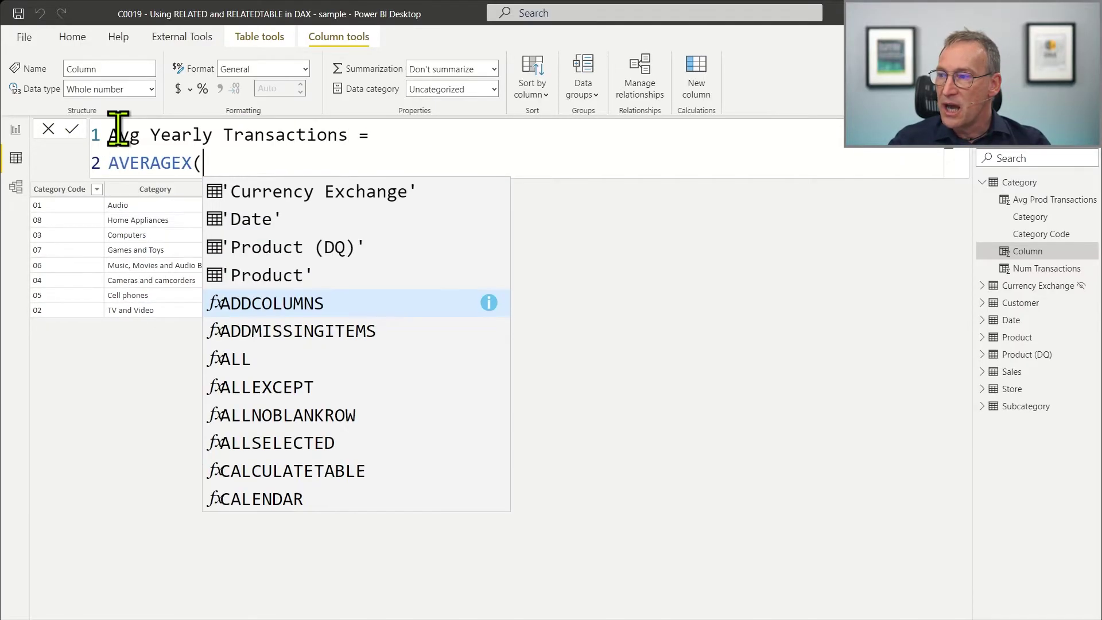
{"action": "key", "text": "Escape"}
{"action": "key", "text": "shift+Return"}
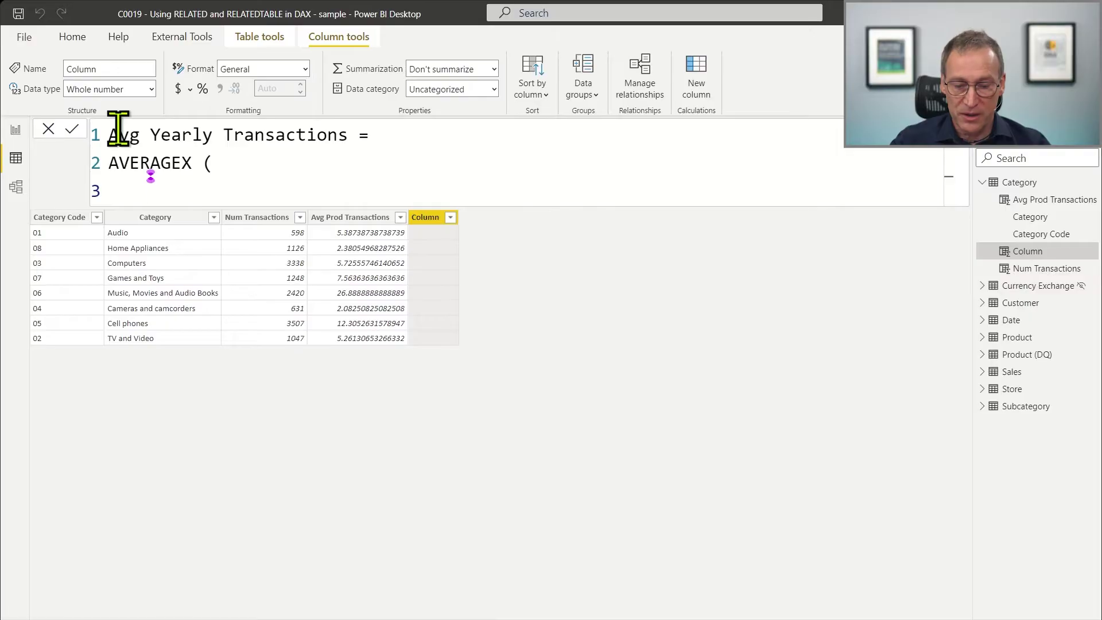
{"action": "type", "text": "ALLNO"}
{"action": "key", "text": "Tab"}
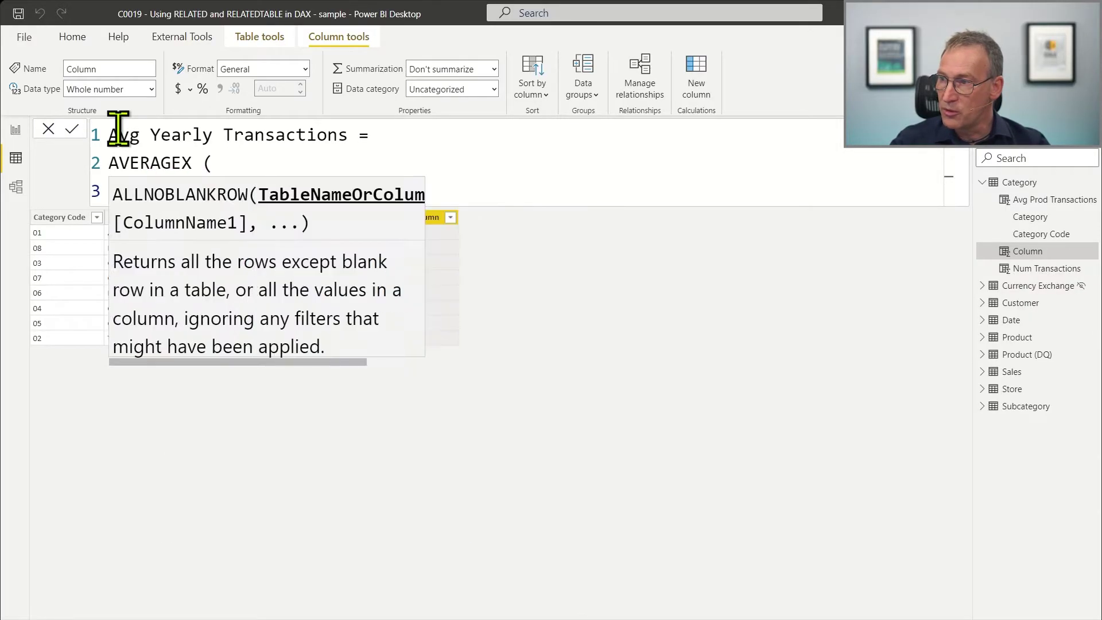
{"action": "type", "text": "'Da"}
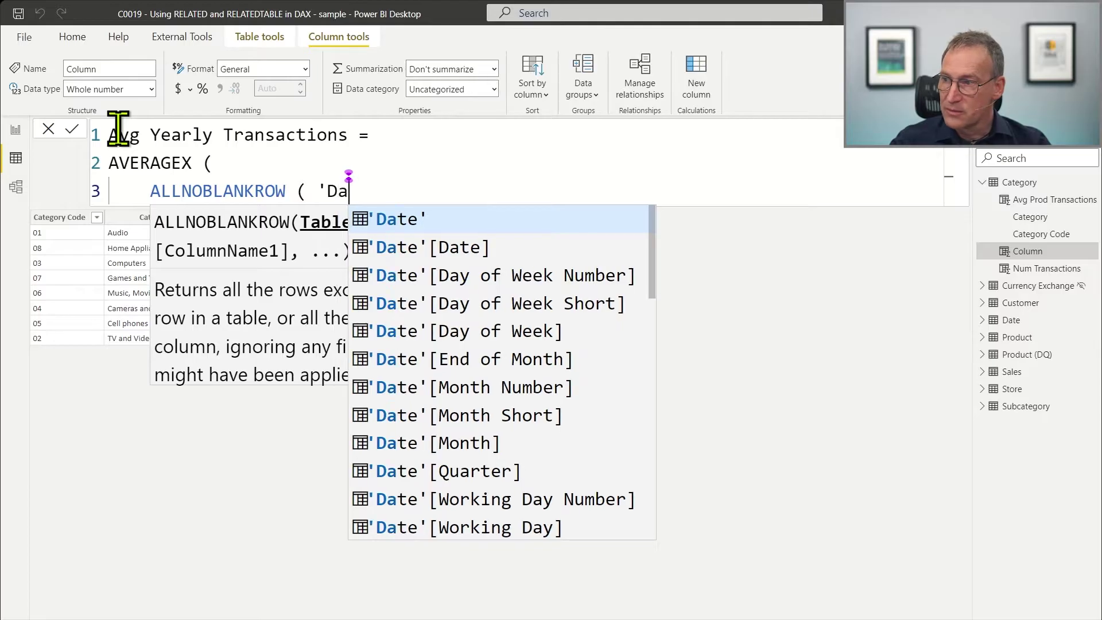
{"action": "key", "text": "Down"}
{"action": "key", "text": "Down"}
{"action": "key", "text": "Down"}
{"action": "key", "text": "Down"}
{"action": "key", "text": "Down"}
{"action": "key", "text": "Down"}
{"action": "key", "text": "Down"}
{"action": "key", "text": "Down"}
{"action": "key", "text": "Down"}
{"action": "key", "text": "Down"}
{"action": "key", "text": "Down"}
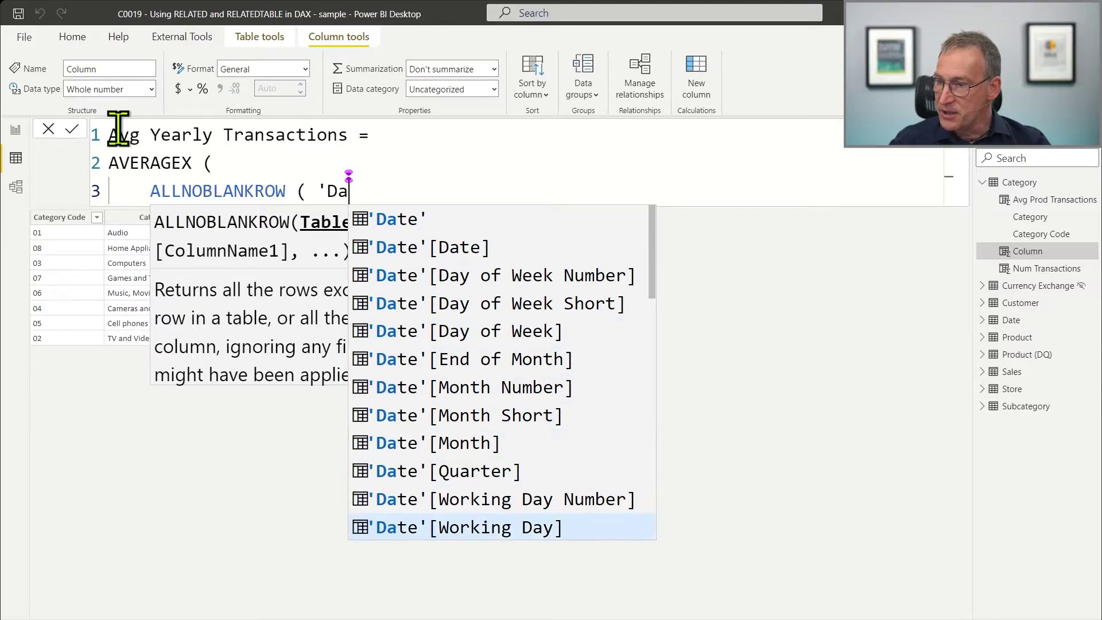
{"action": "key", "text": "Down"}
{"action": "key", "text": "Down"}
{"action": "key", "text": "Down"}
{"action": "key", "text": "Down"}
{"action": "key", "text": "Down"}
{"action": "key", "text": "Down"}
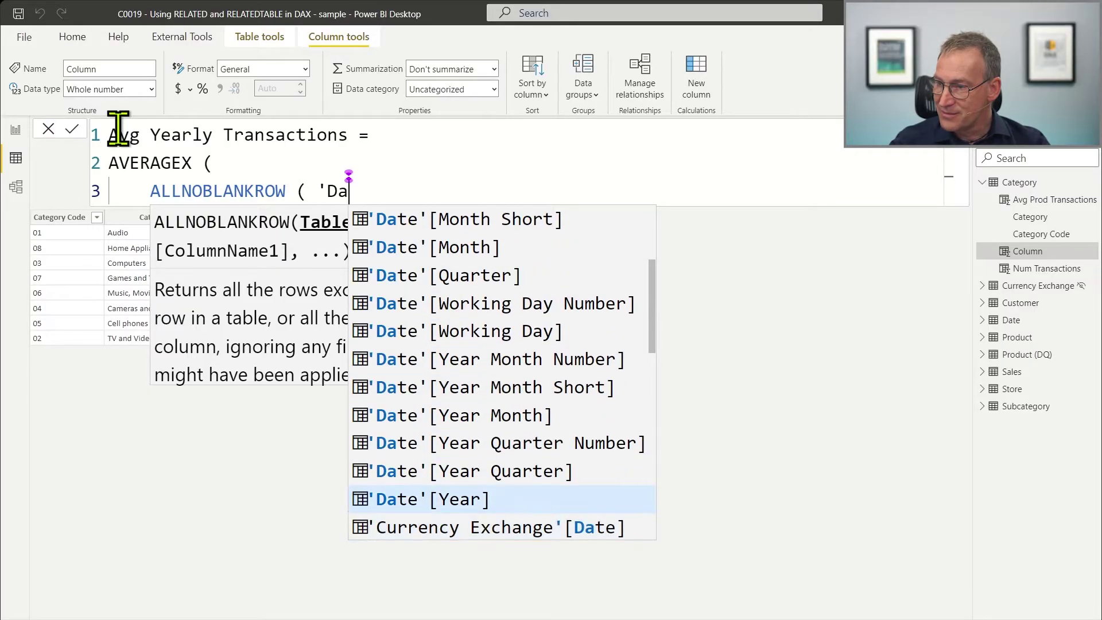
{"action": "key", "text": "Tab"}
{"action": "type", "text": "),"}
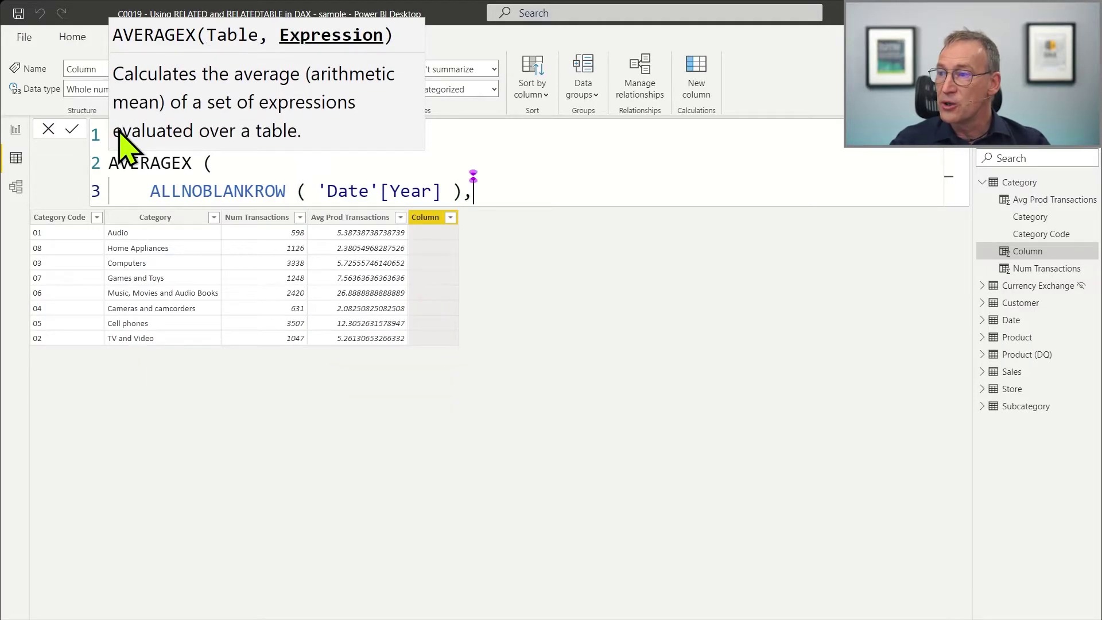
- Enter COUNTROWS ( RELATEDTABLE ( Sales ) ) as the expression AVERAGEX averages per year, and close the function on its own line
{"action": "key", "text": "shift+Return"}
{"action": "type", "text": "COUNTRO"}
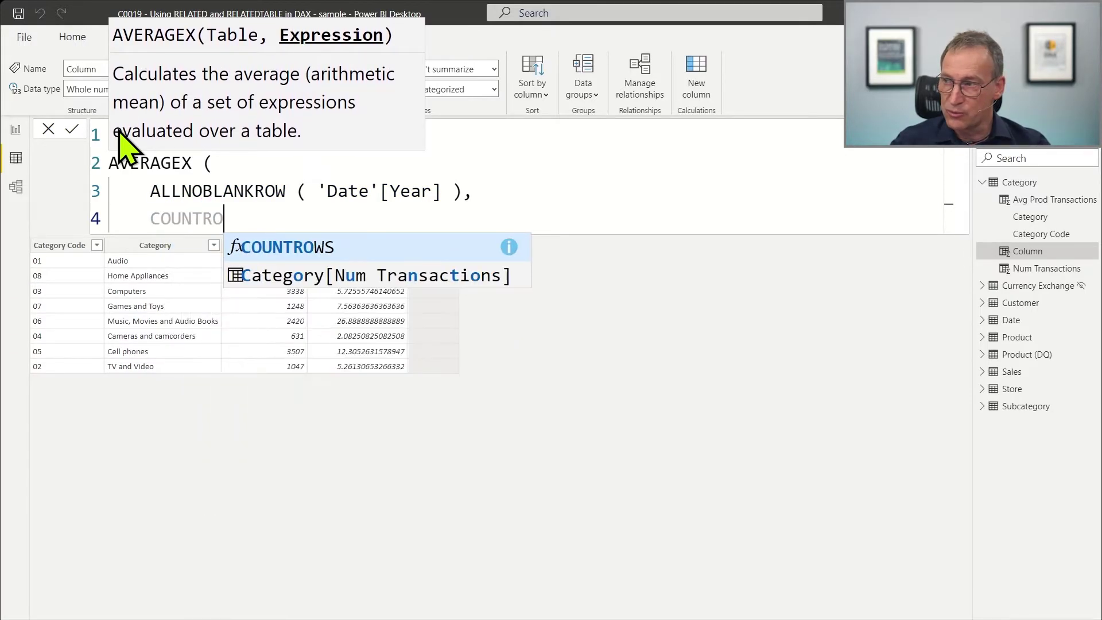
{"action": "key", "text": "Tab"}
{"action": "type", "text": "( RELAT"}
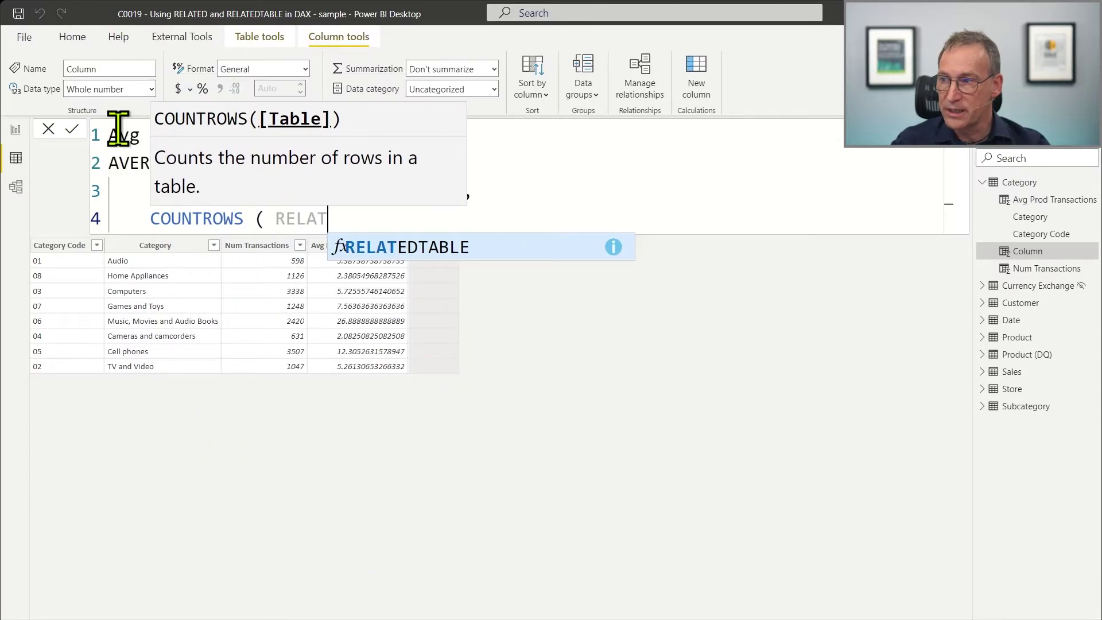
{"action": "type", "text": "EDTABLE "}
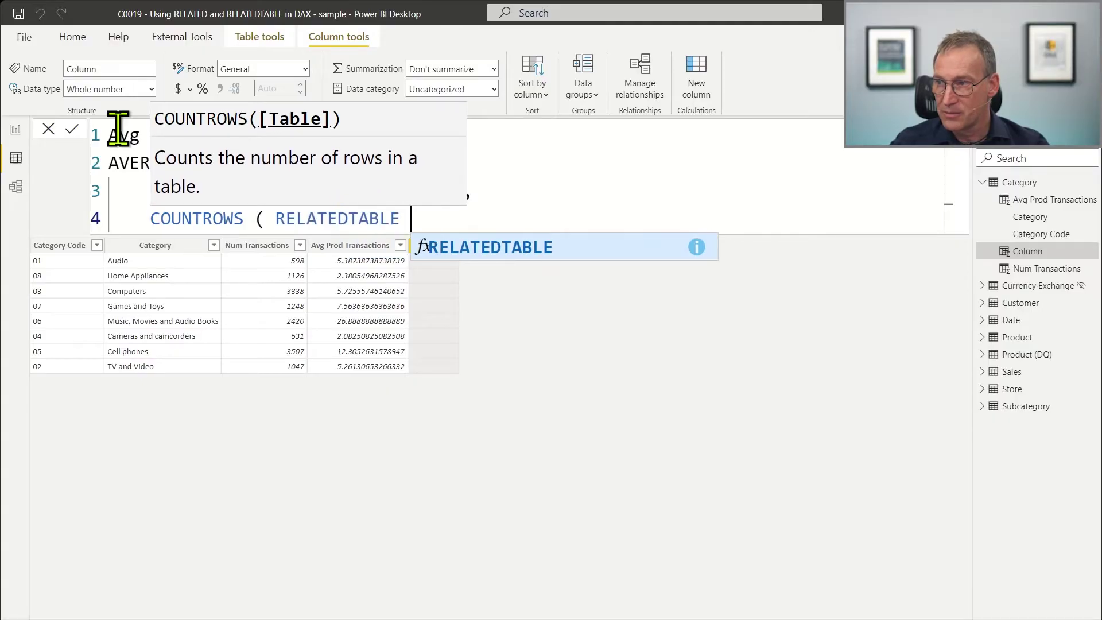
{"action": "type", "text": "( Sales ) )"}
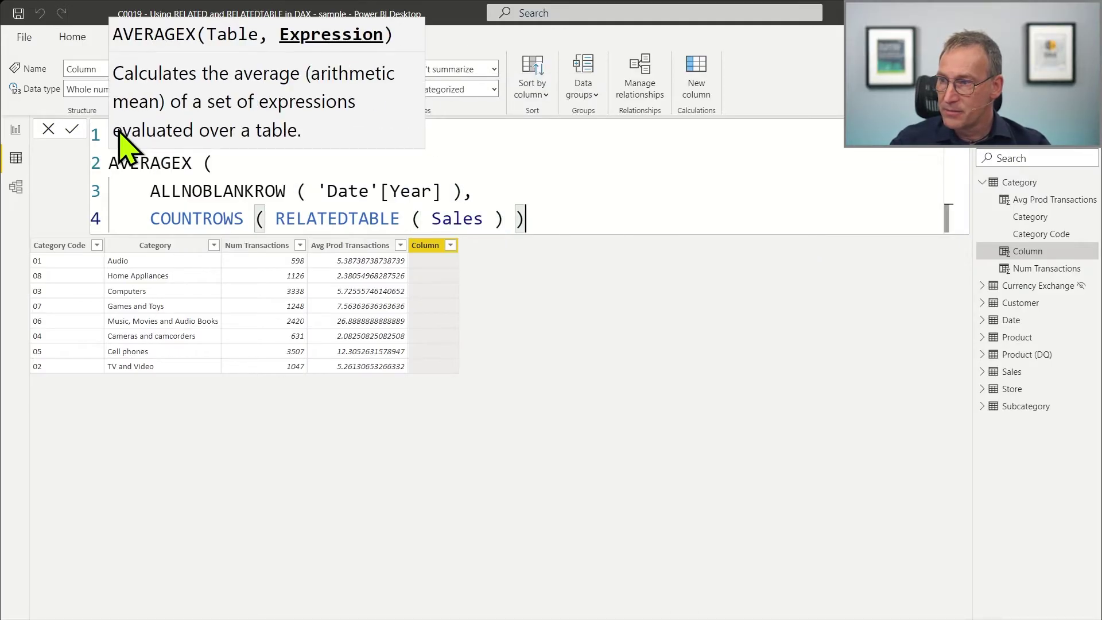
{"action": "key", "text": "Return"}
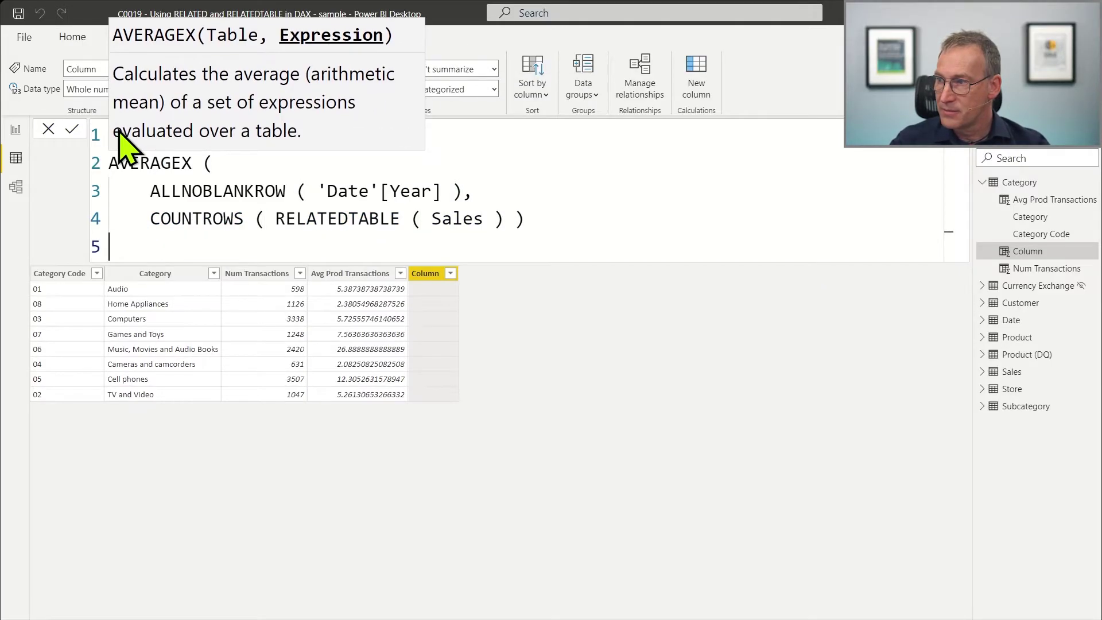
{"action": "type", "text": ")"}
{"action": "key", "text": "Up"}
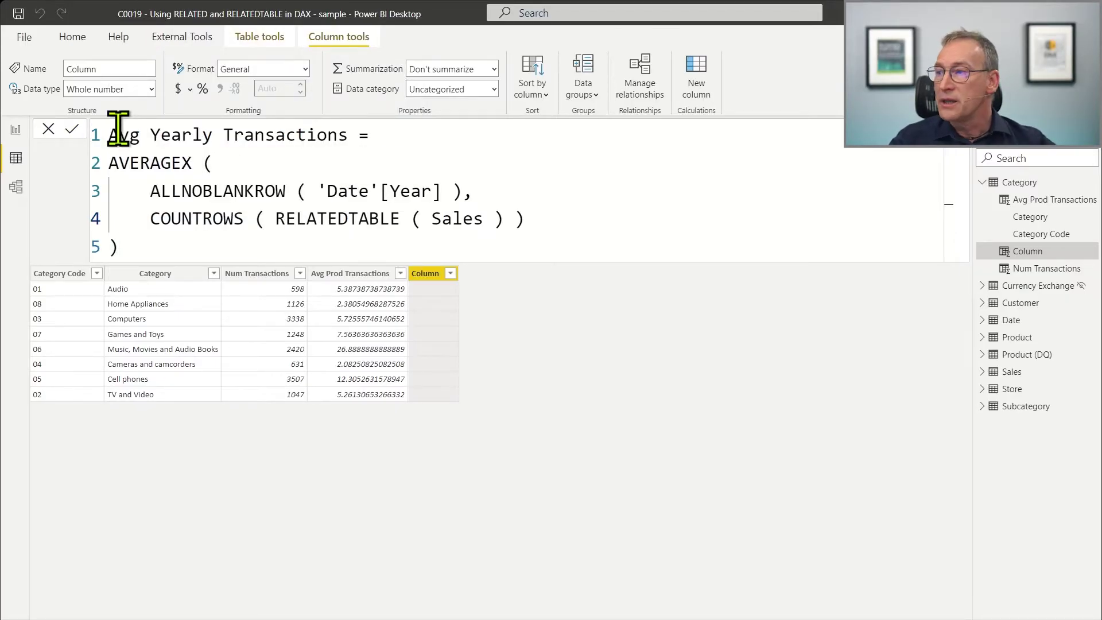
- Highlight the ALLNOBLANKROW ( 'Date'[Year] ) argument and commit the Avg Yearly Transactions formula
{"action": "mouse_move", "coordinate": [479, 192]}
{"action": "left_mouse_down"}
{"action": "mouse_move", "coordinate": [177, 208]}
{"action": "mouse_move", "coordinate": [155, 196]}
{"action": "mouse_move", "coordinate": [376, 209]}
{"action": "mouse_move", "coordinate": [467, 181]}
{"action": "left_mouse_up"}
{"action": "left_click", "coordinate": [151, 167]}
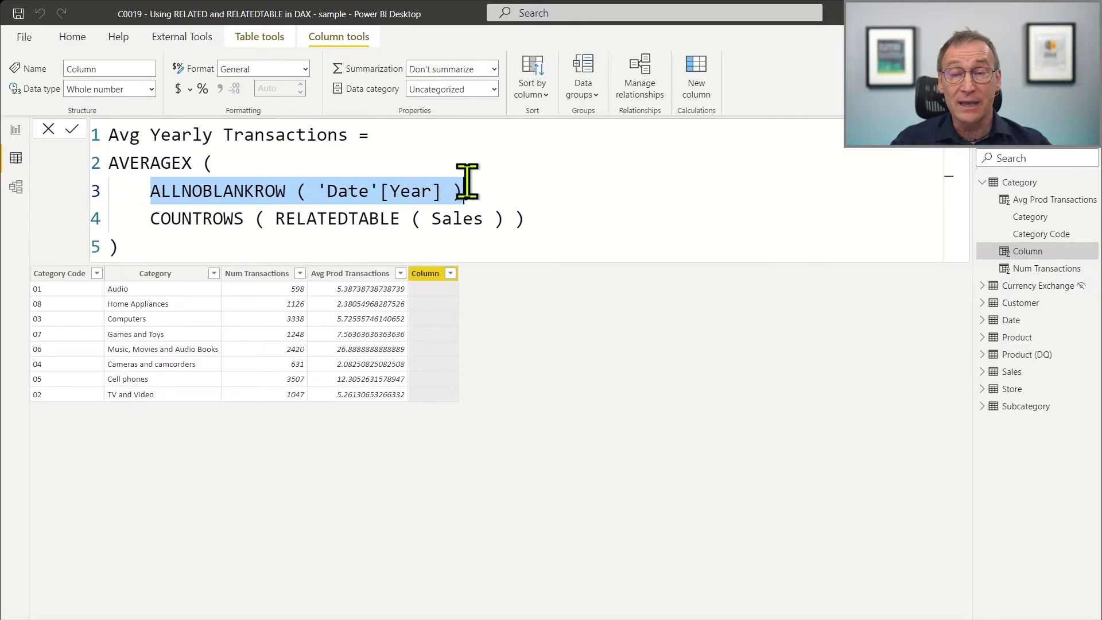
{"action": "left_click", "coordinate": [401, 137]}
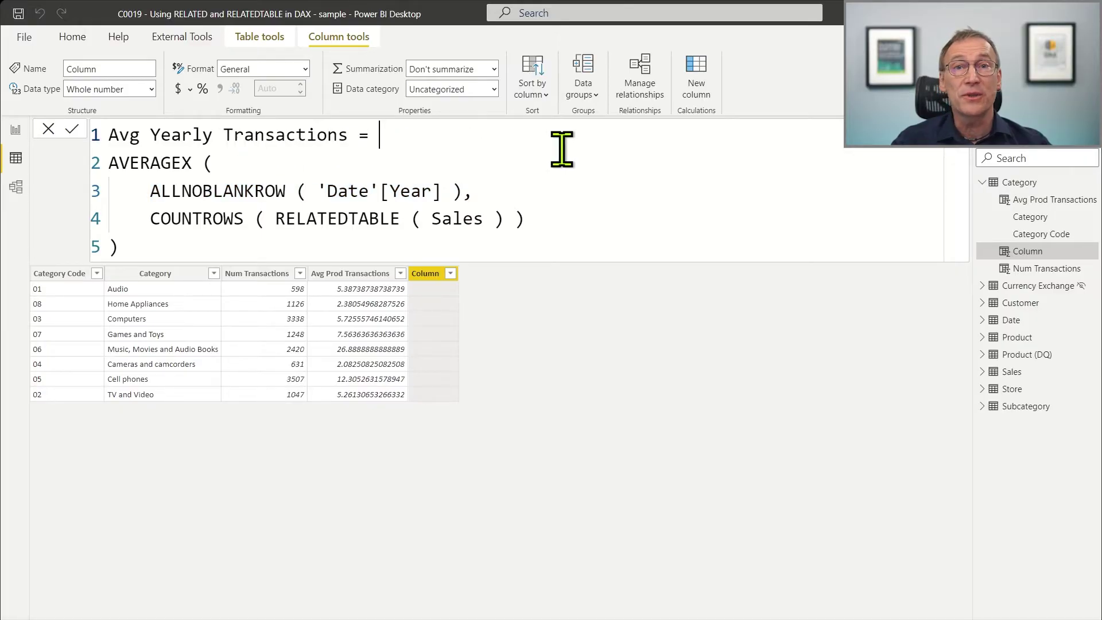
{"action": "key", "text": "Return"}
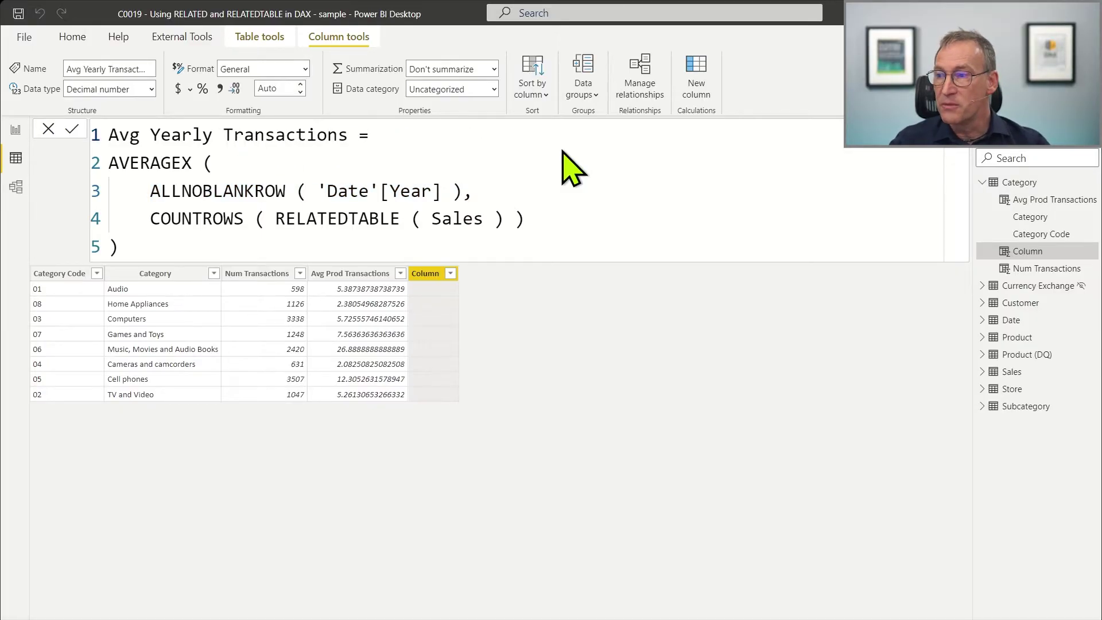